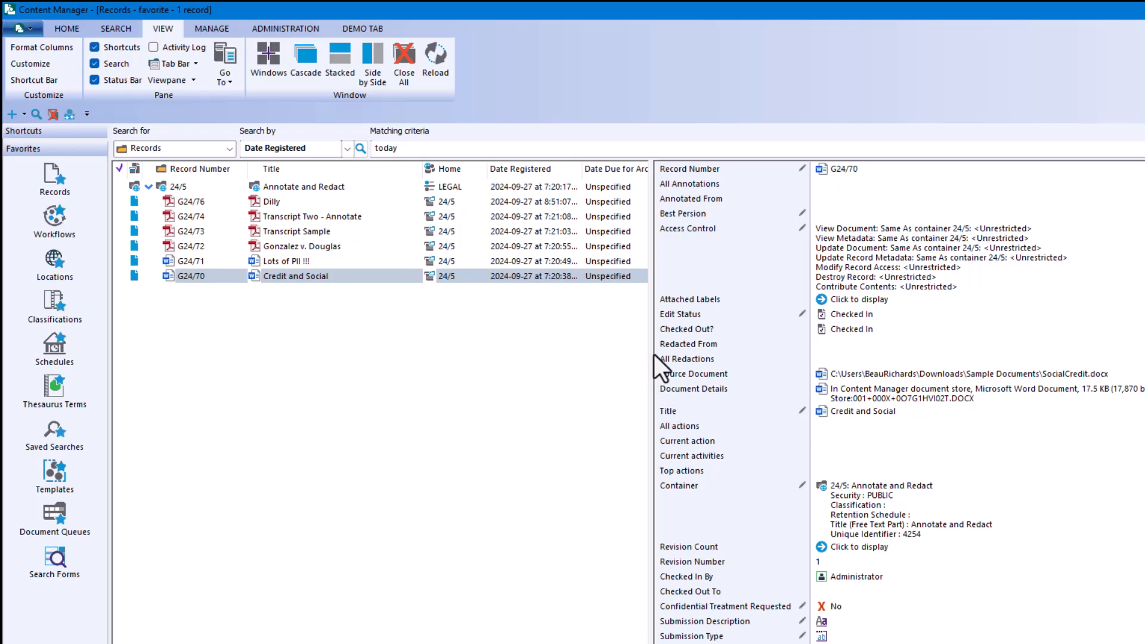
Widen the record list and start a new redaction of the PDF record Dilly (G24/76).
drag(650, 356, 800, 358)
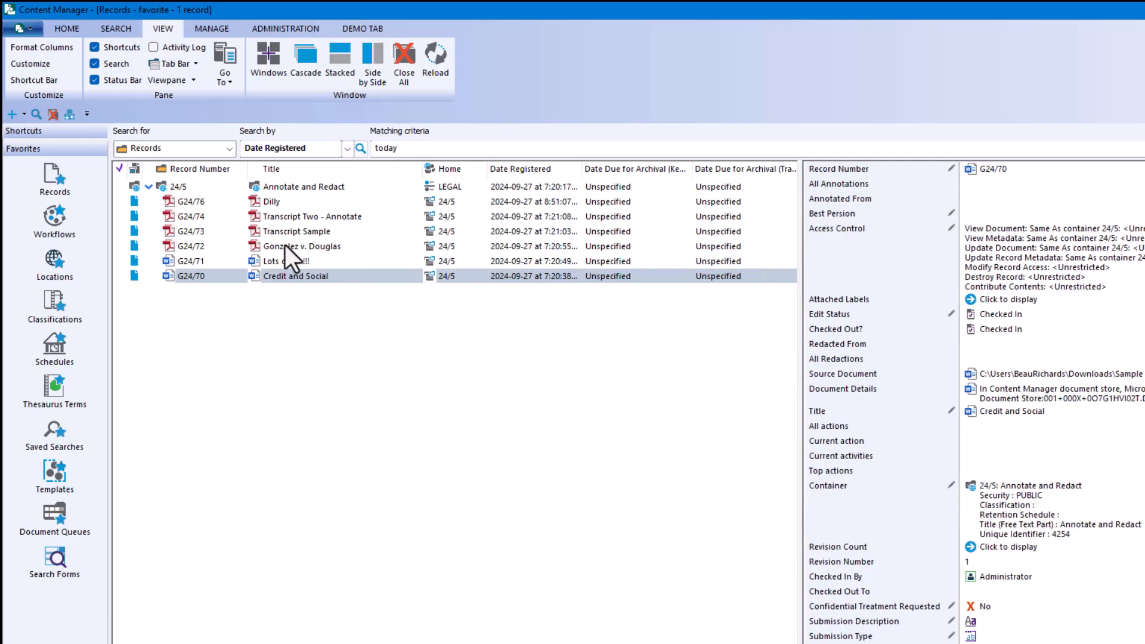
right_click(241, 200)
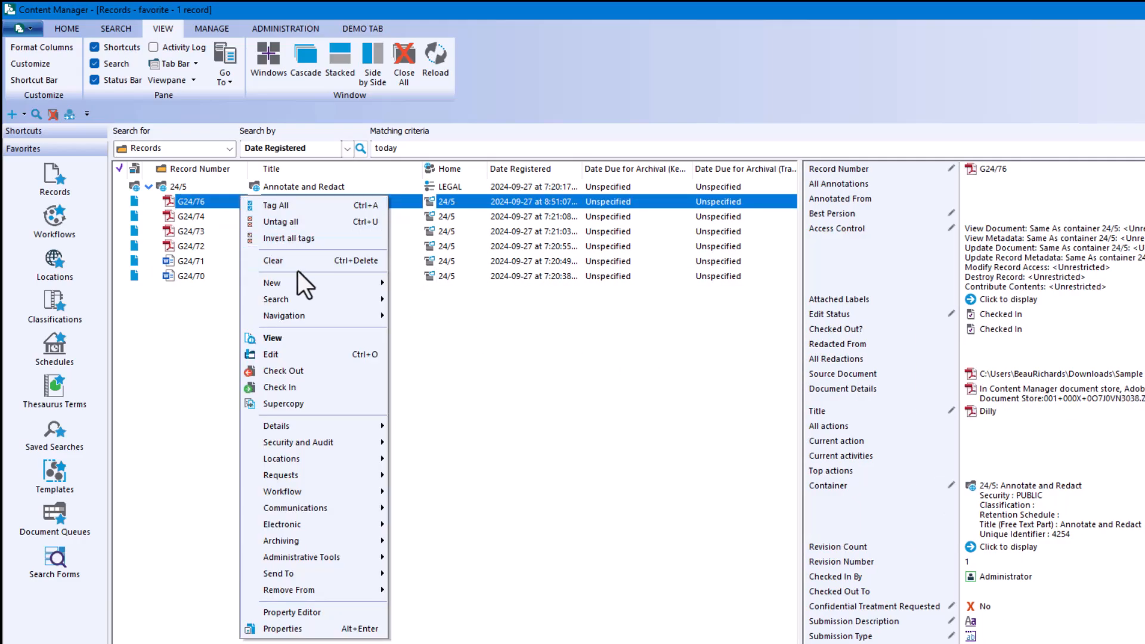
mouse_move(308, 282)
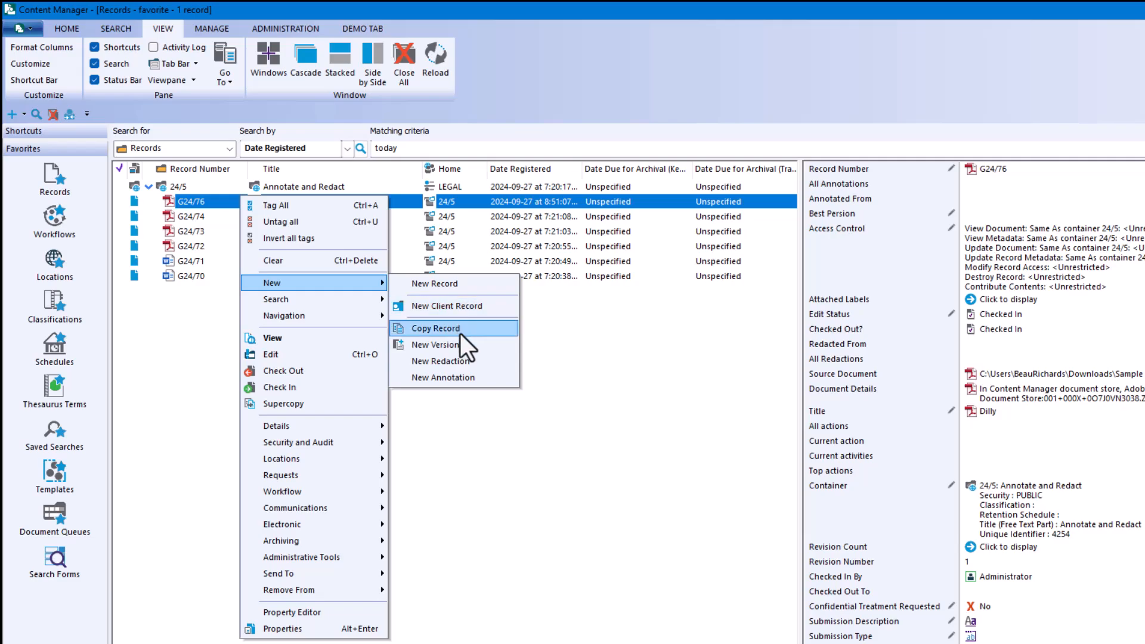
click(462, 362)
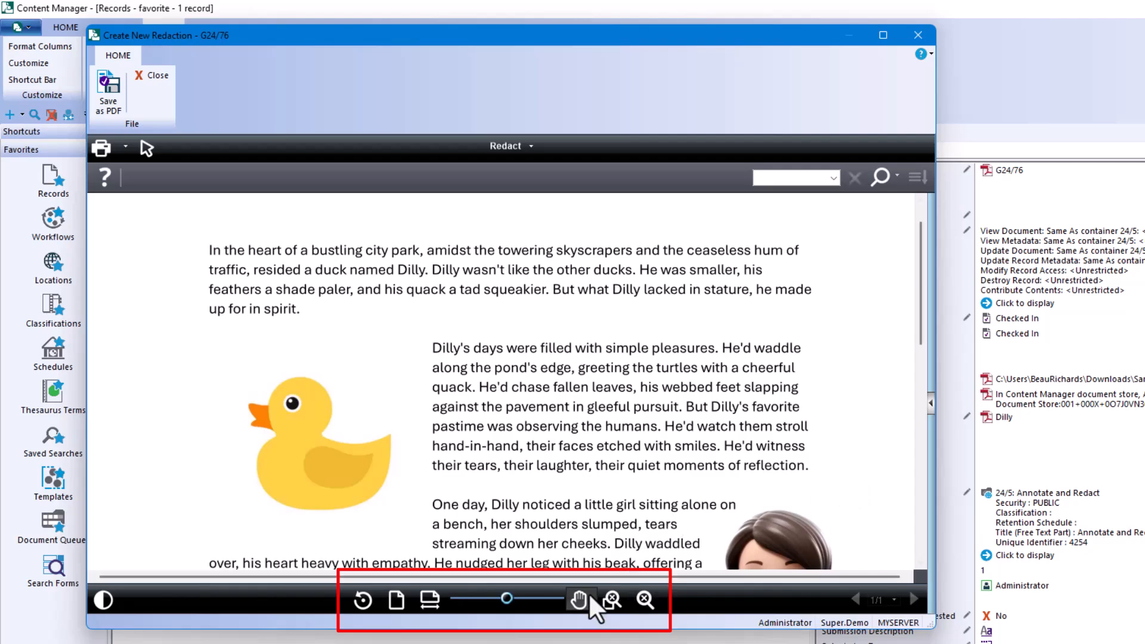
Rotate the document through a full turn, compare the whole-page and page-width fits, and return to its opening paragraphs.
click(362, 599)
click(362, 600)
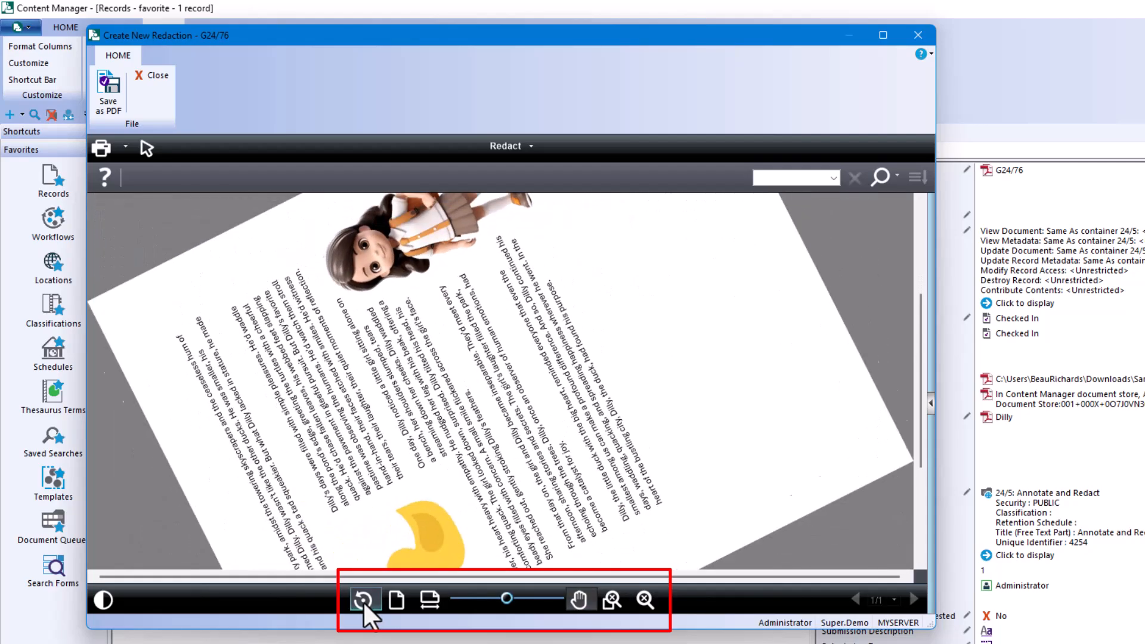
click(363, 600)
click(363, 600)
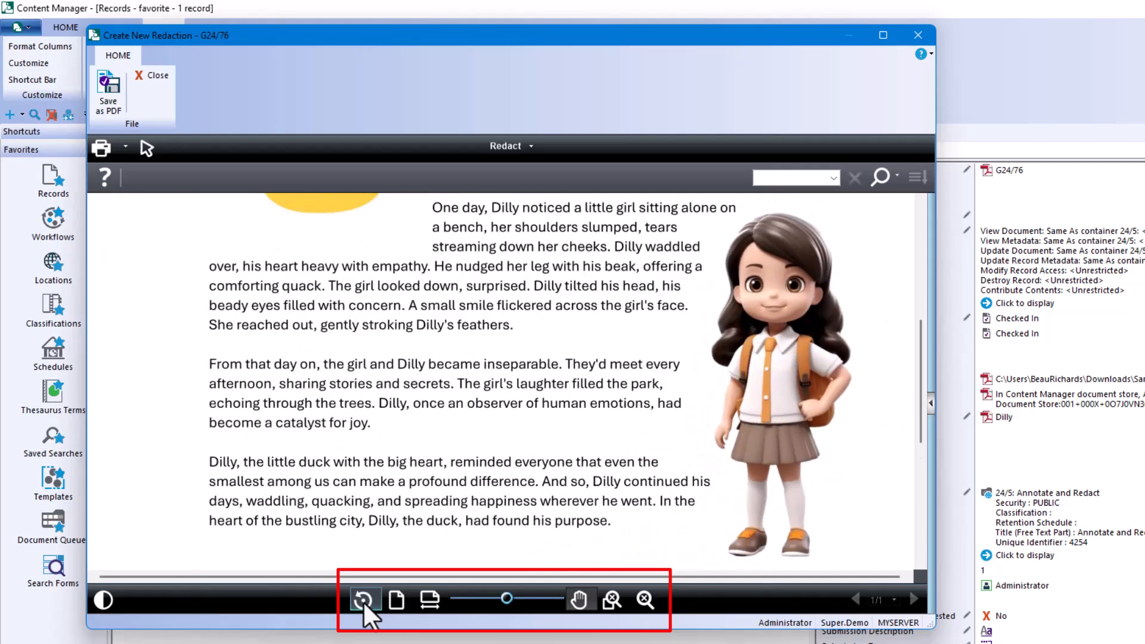
click(395, 600)
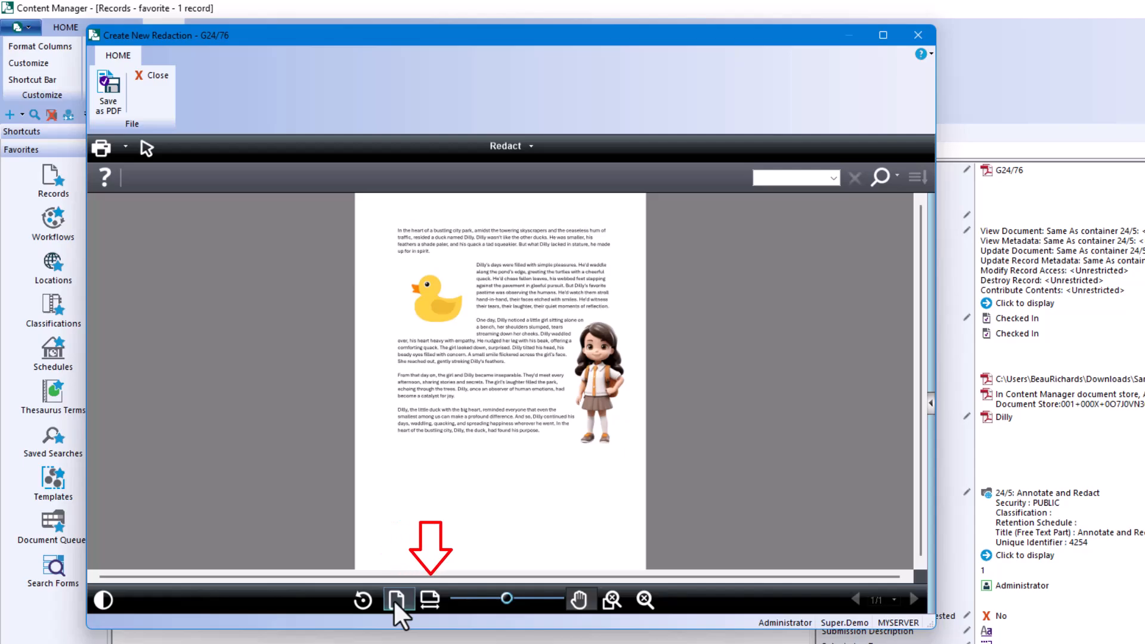
click(428, 598)
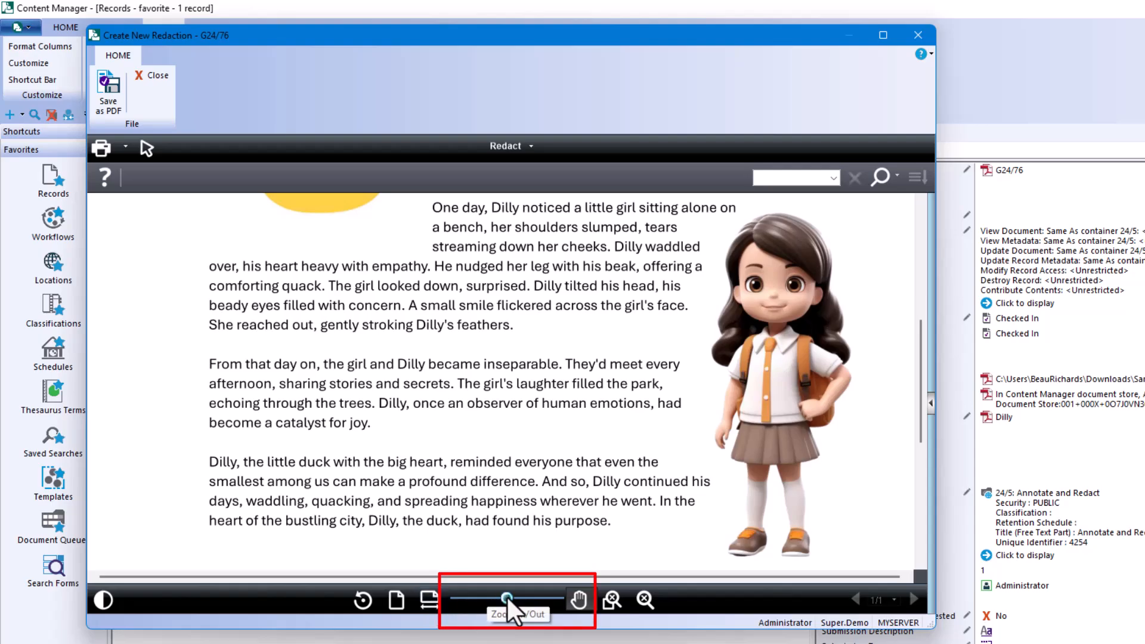
drag(490, 358, 465, 635)
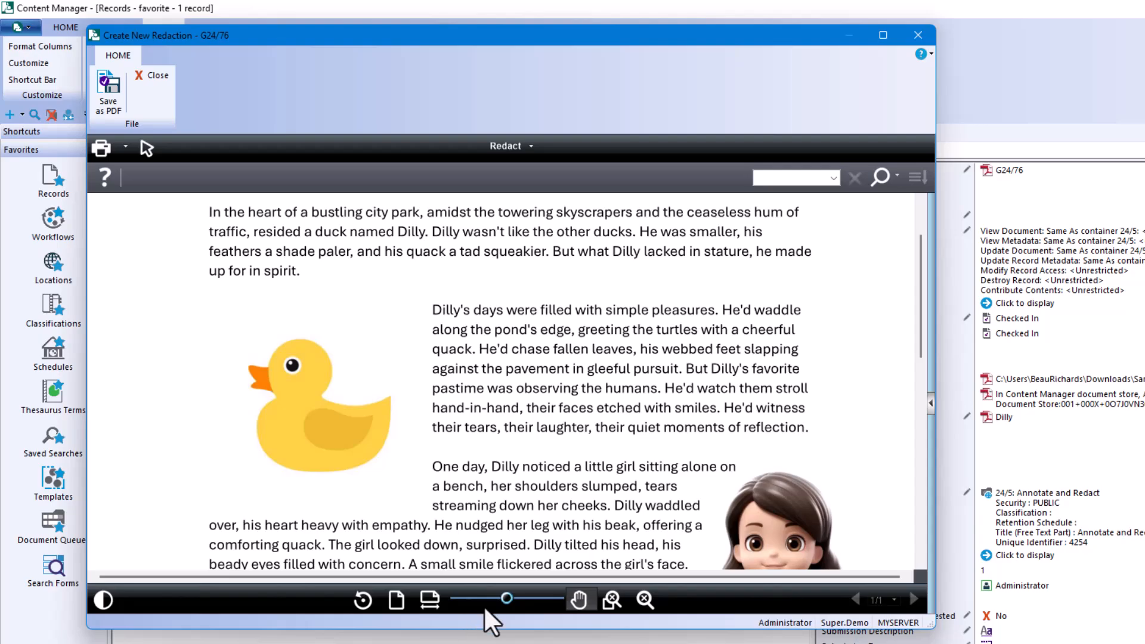
Cover the first paragraph with a rectangular area redaction and colour it green.
click(503, 149)
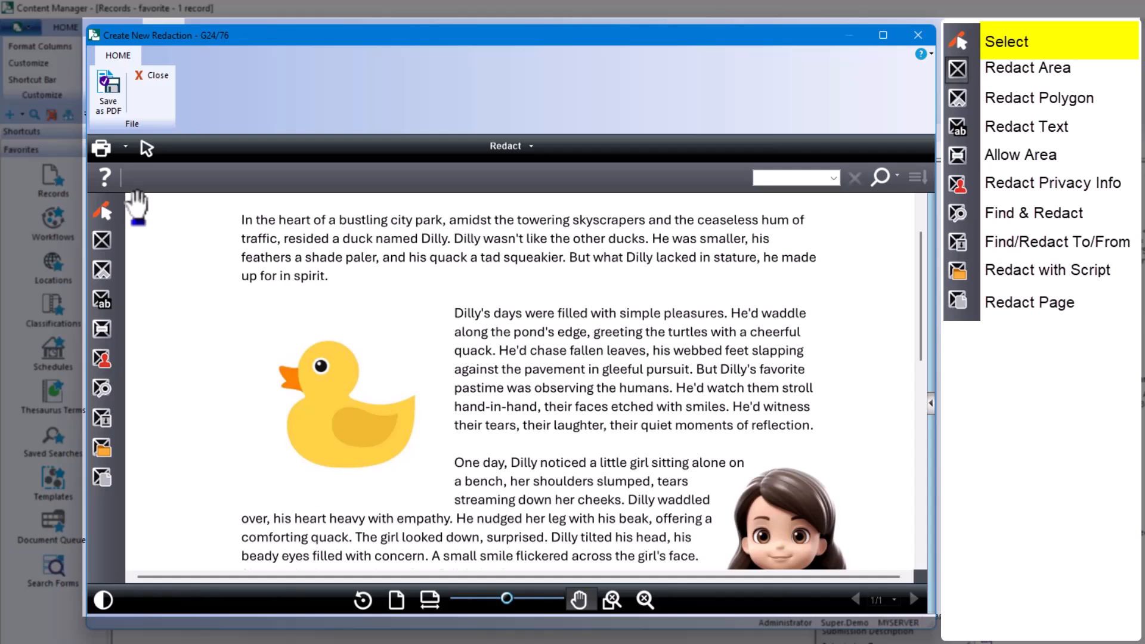
click(105, 241)
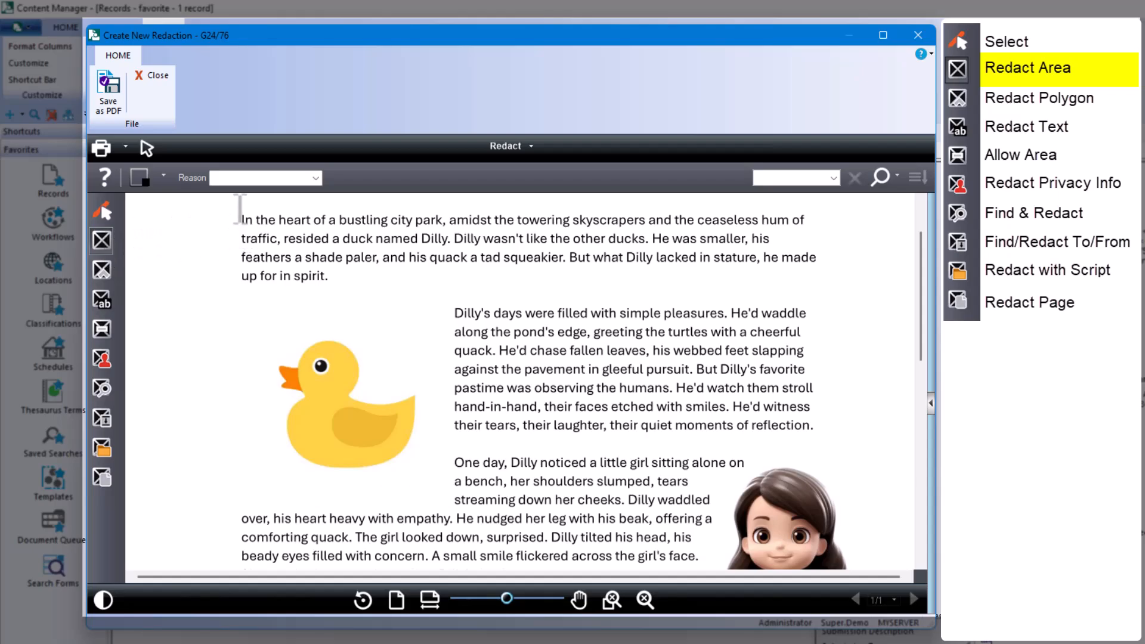
mouse_move(236, 207)
mouse_down()
mouse_move(281, 251)
mouse_move(632, 321)
mouse_move(833, 300)
mouse_up()
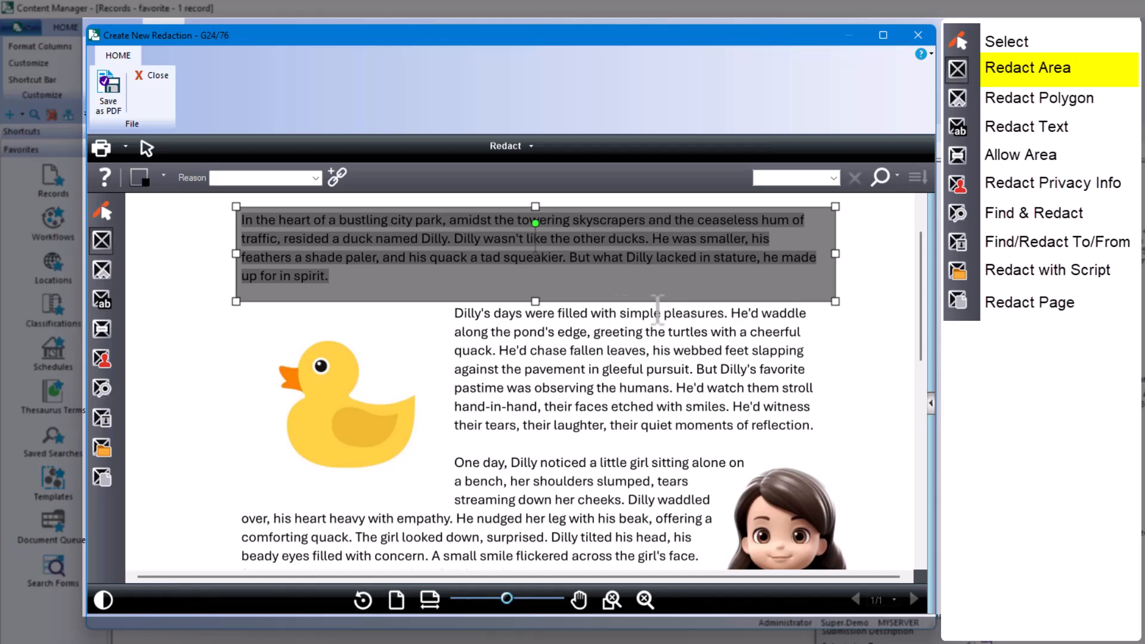
click(160, 178)
click(154, 225)
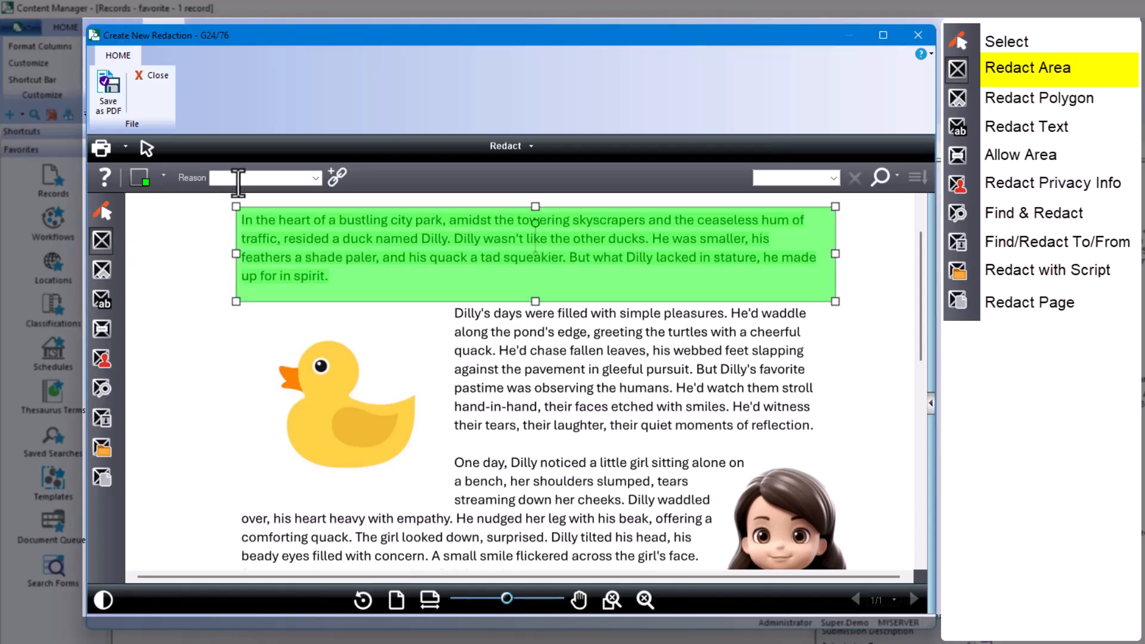
Set the reason of the green area redaction to DEMO.
click(238, 179)
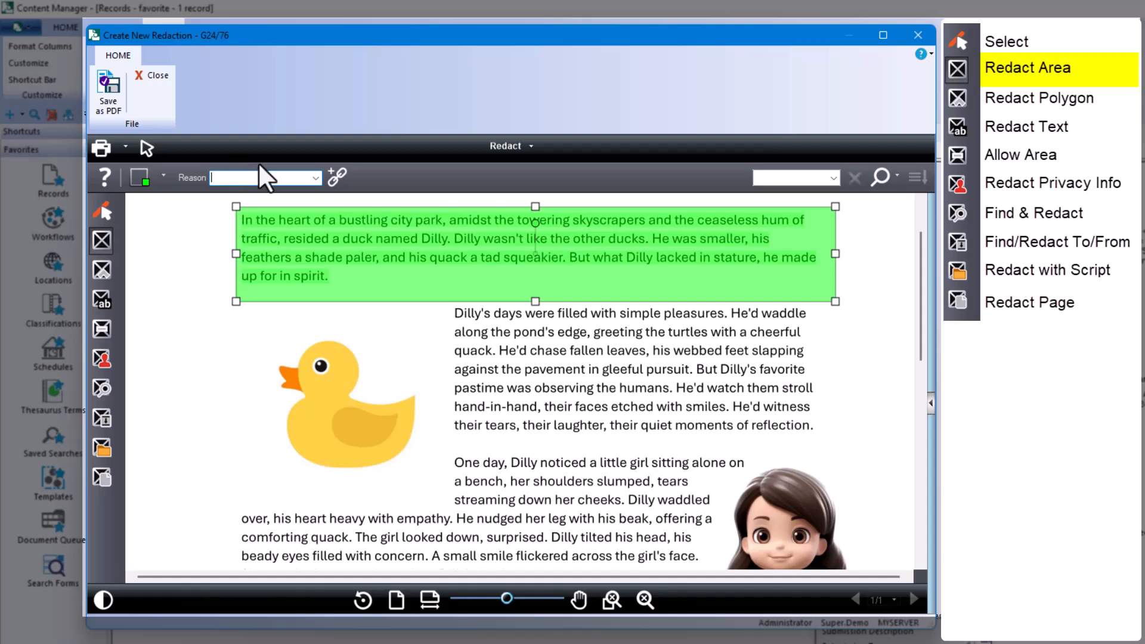
text(DEMO)
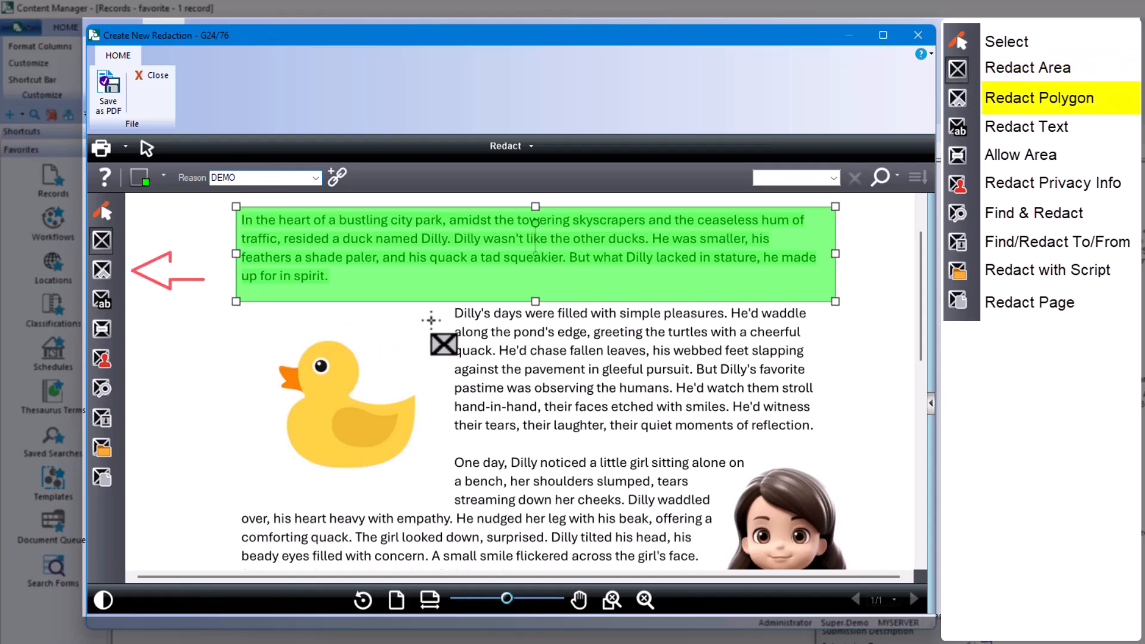
click(430, 320)
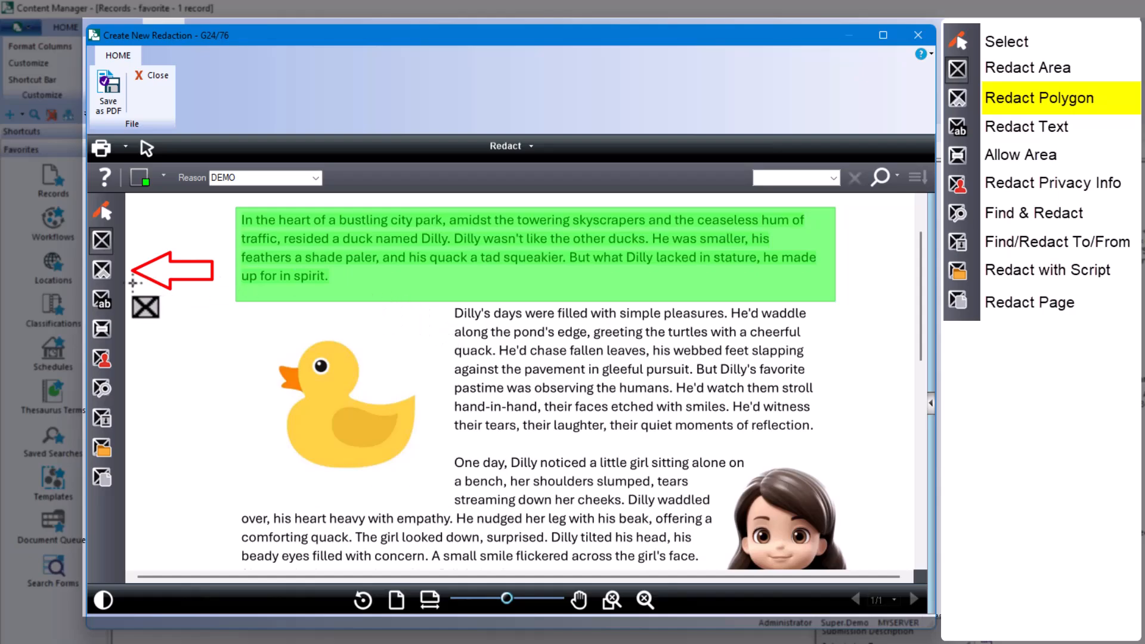
Redact the duck picture with a black polygon traced around its outline and clear the polygon's reason.
click(102, 273)
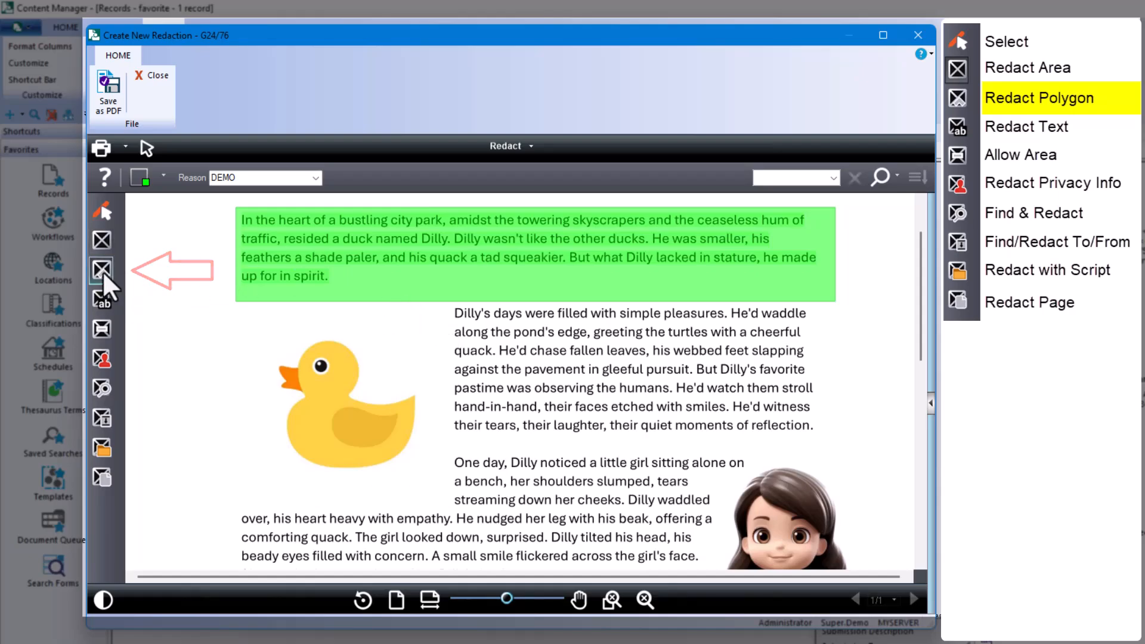
click(163, 176)
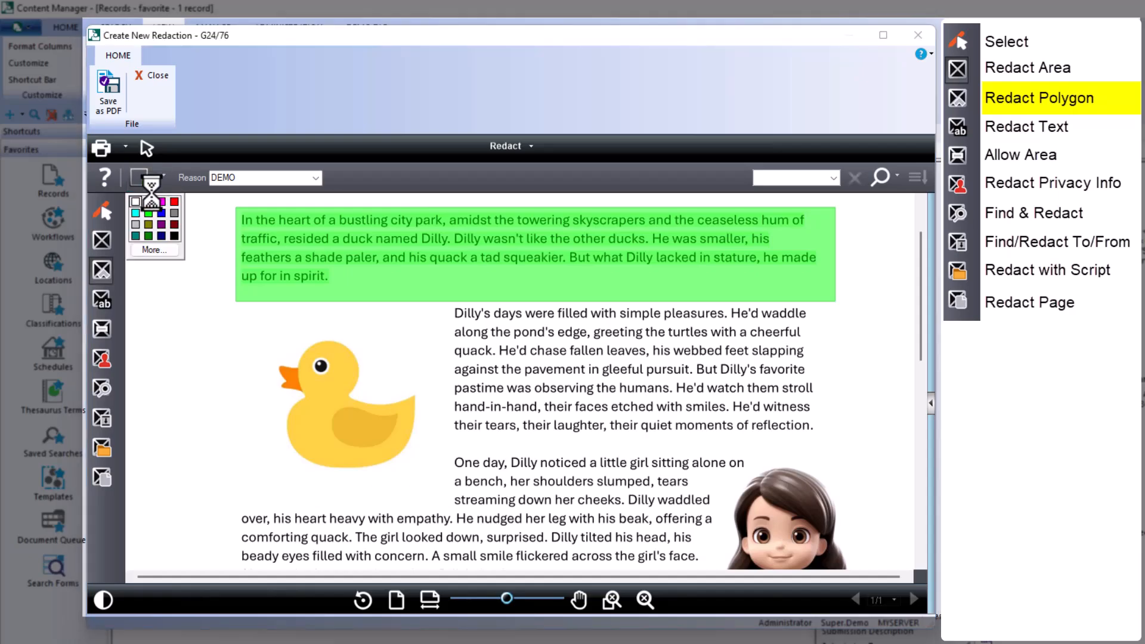
click(171, 236)
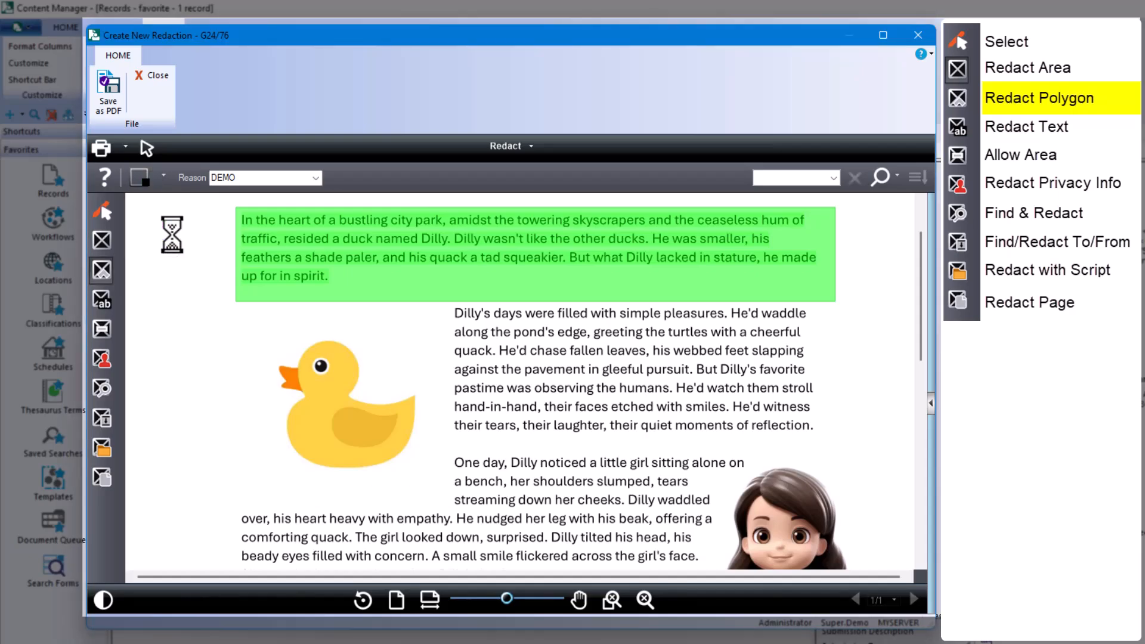
click(314, 323)
click(296, 353)
click(270, 352)
click(262, 379)
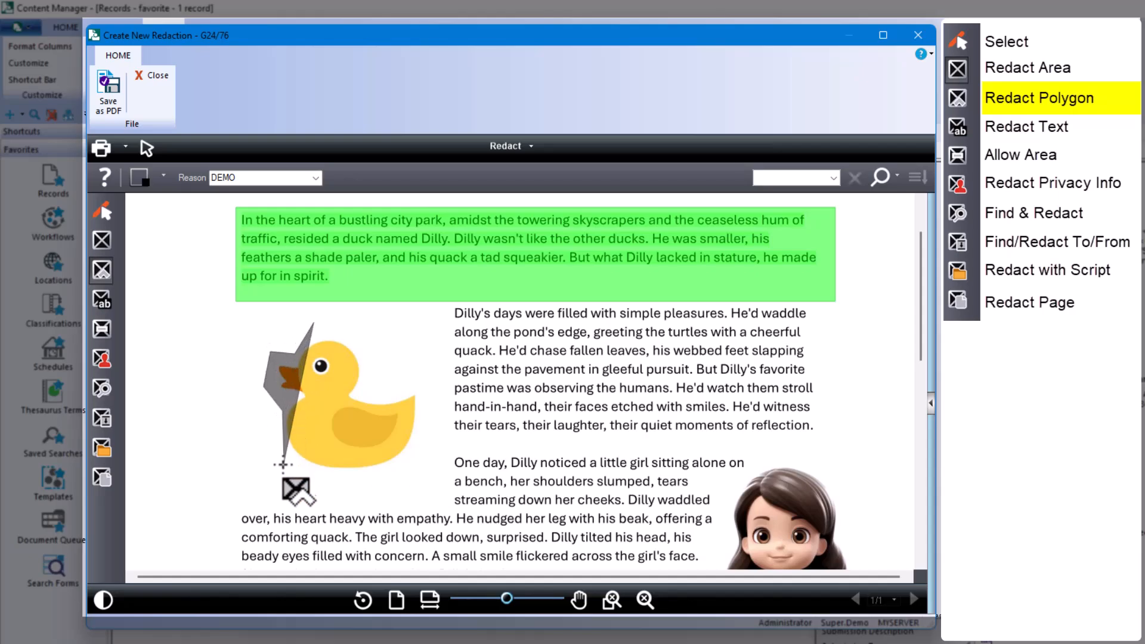
click(284, 466)
click(377, 480)
click(436, 454)
click(436, 371)
click(364, 390)
click(380, 362)
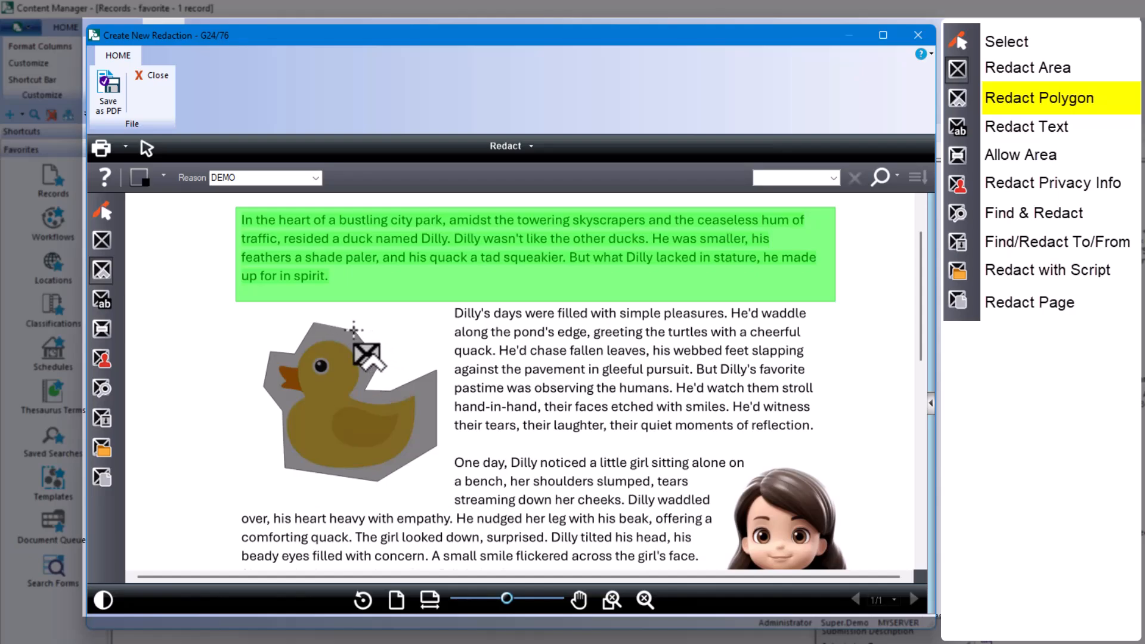
double_click(354, 330)
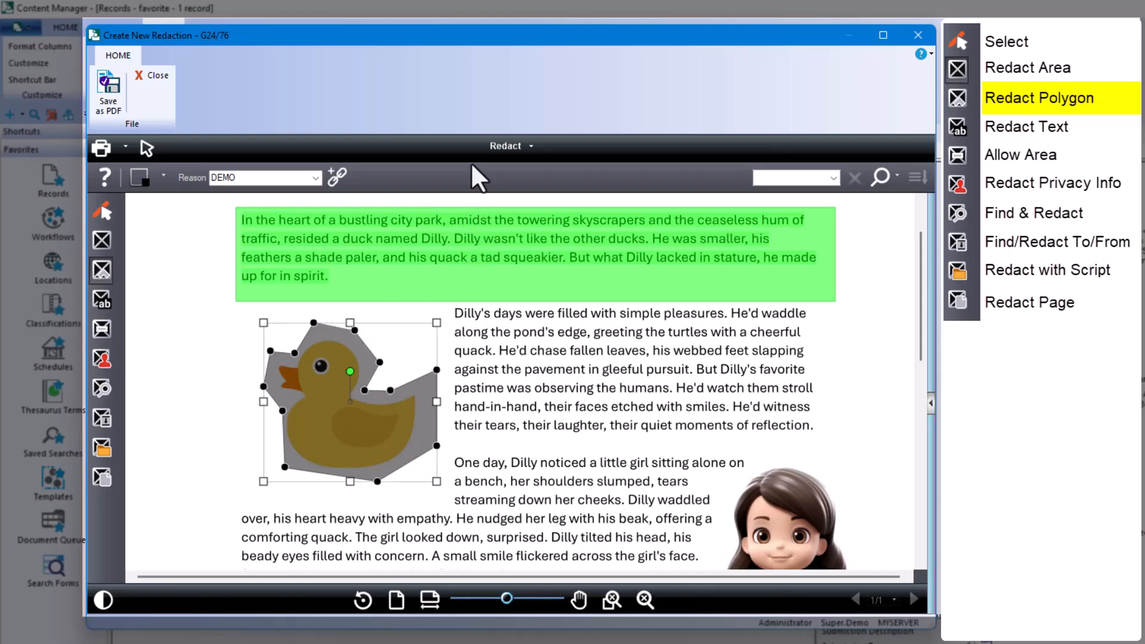
drag(260, 173, 212, 172)
key(BackSpace)
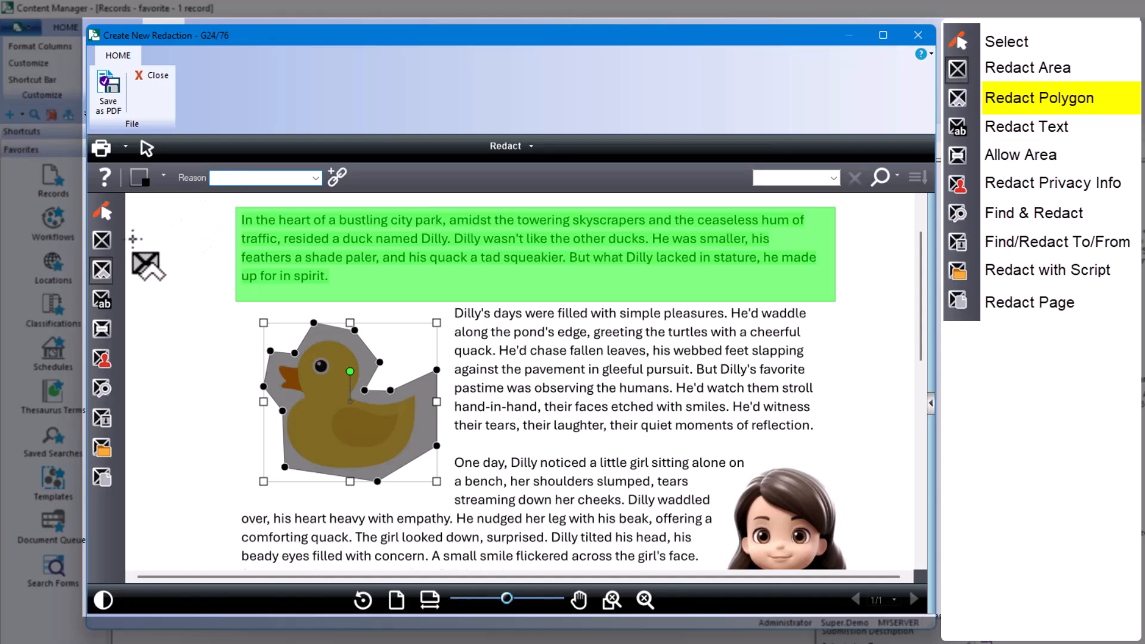
Redact the text "Dilly's days were filled with simple pleasures", the words "waddle" and "greeting", and every "their" in the second paragraph.
click(99, 301)
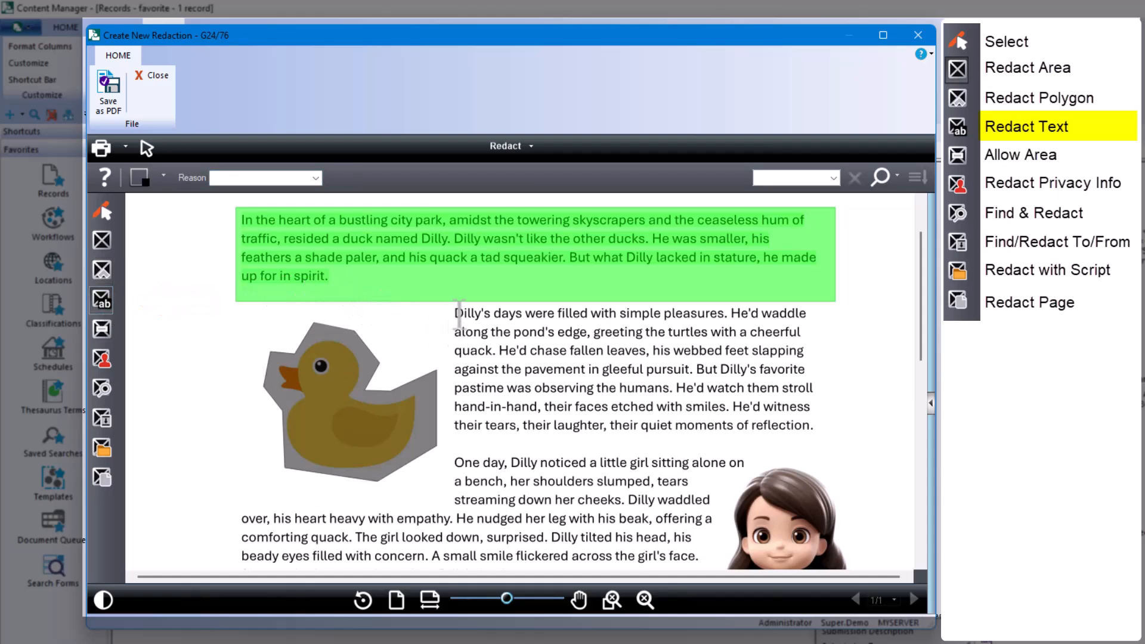
drag(459, 314, 686, 312)
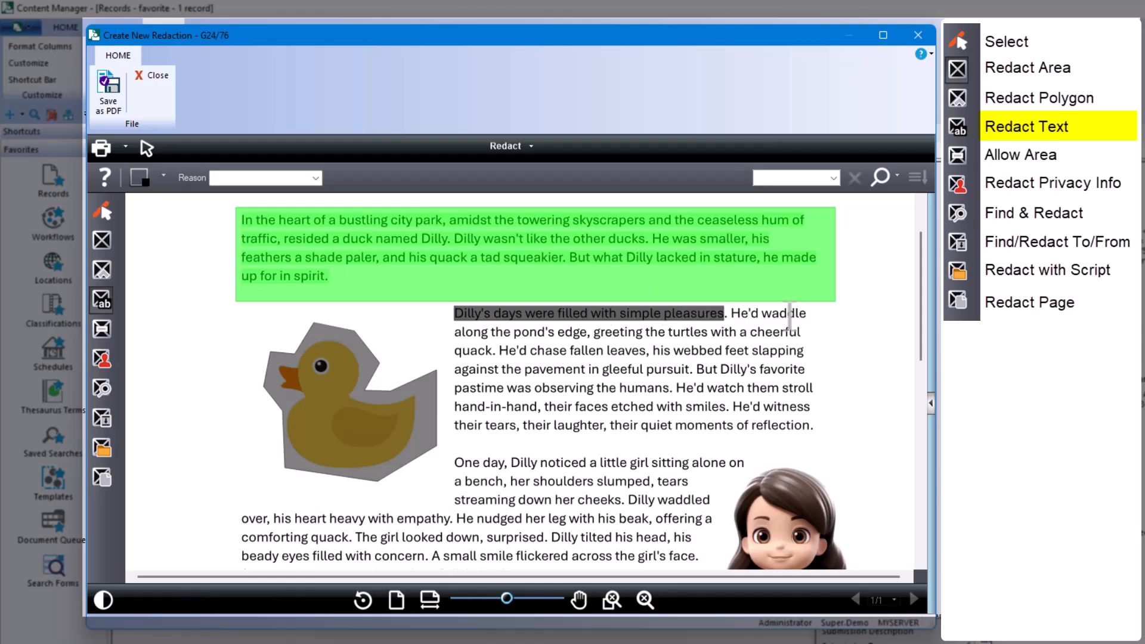
double_click(789, 314)
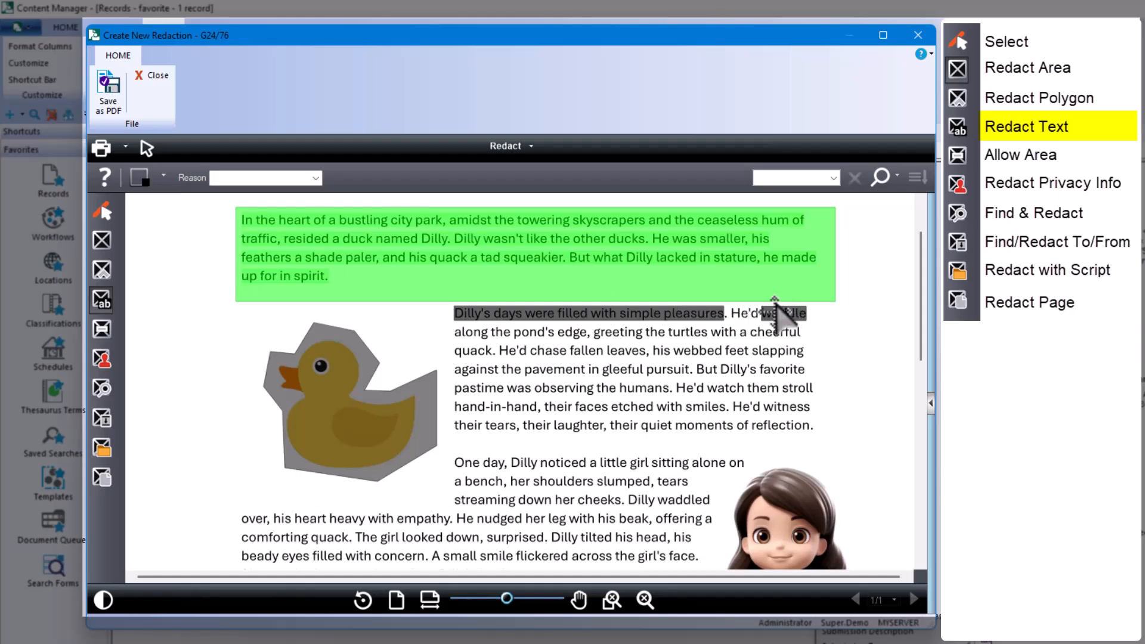
double_click(609, 332)
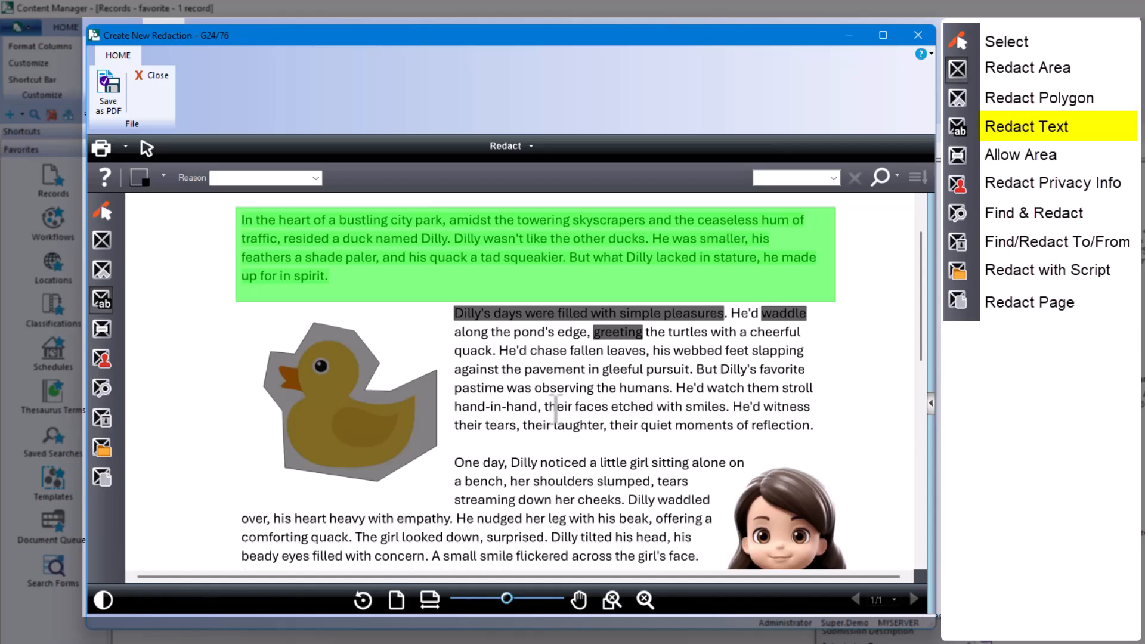
double_click(556, 408)
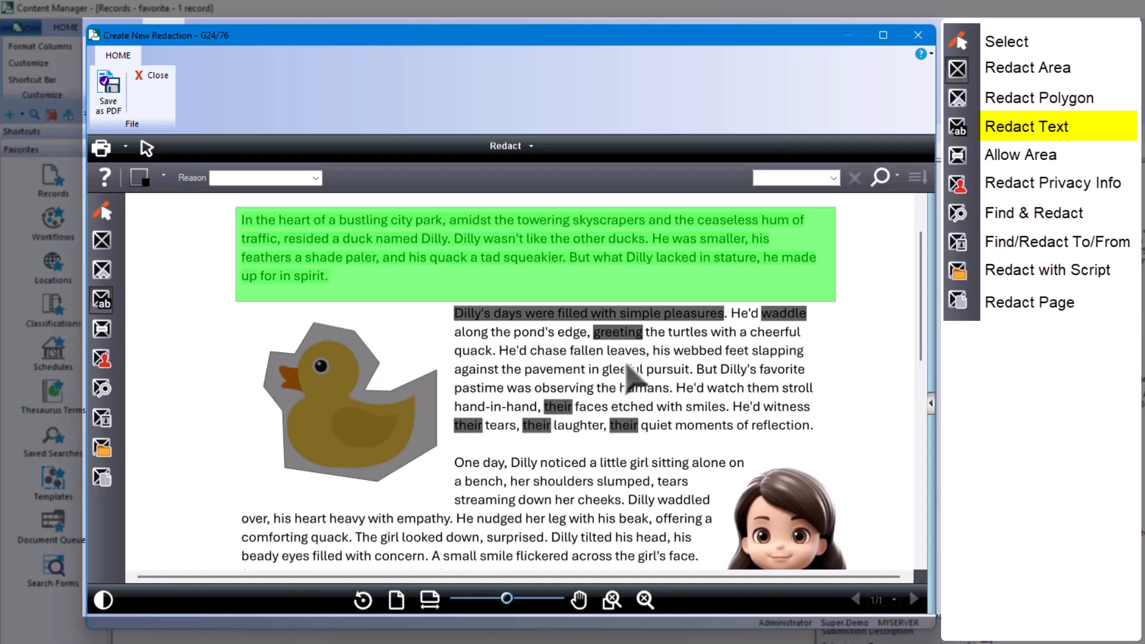
Search the document for "Dilly", list all matches, and redact every highlighted occurrence.
click(776, 178)
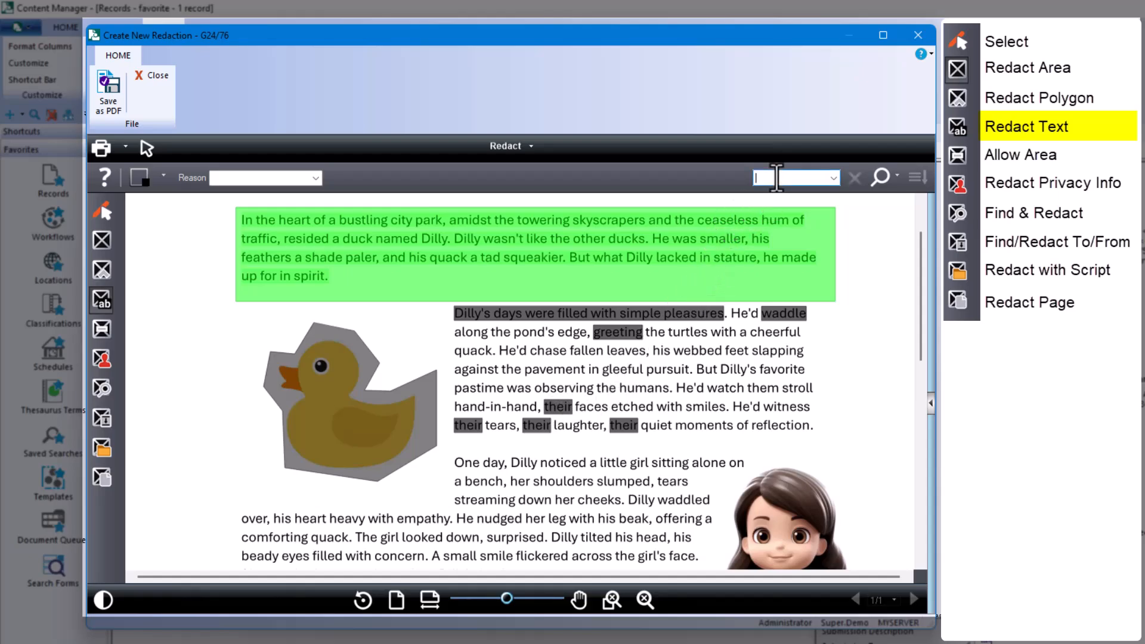
text(Dilly)
click(882, 179)
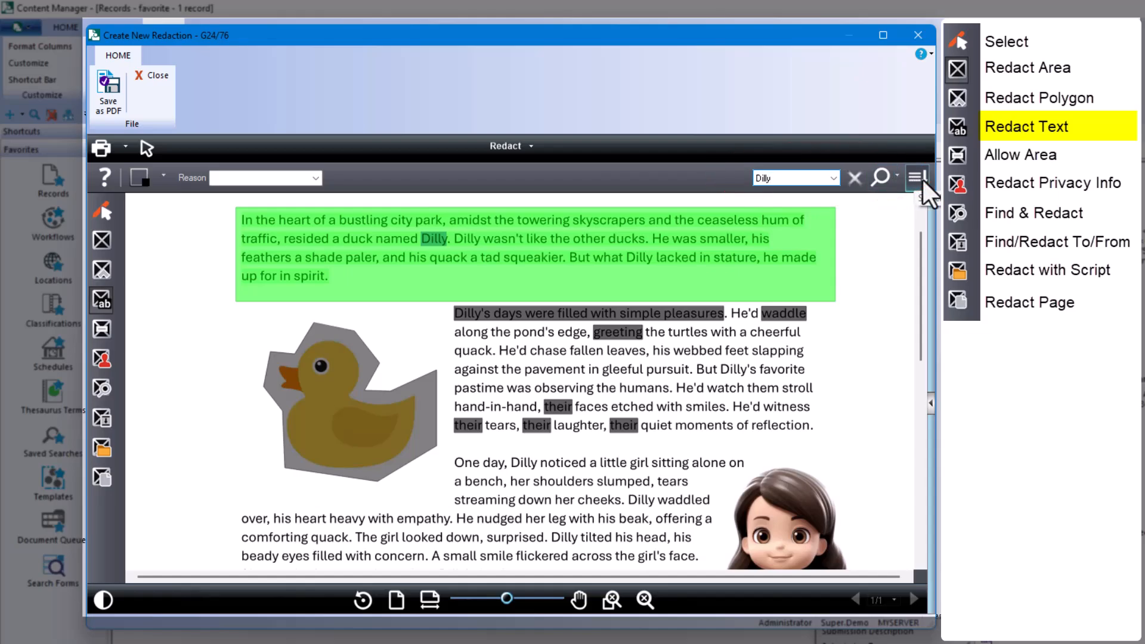
click(917, 179)
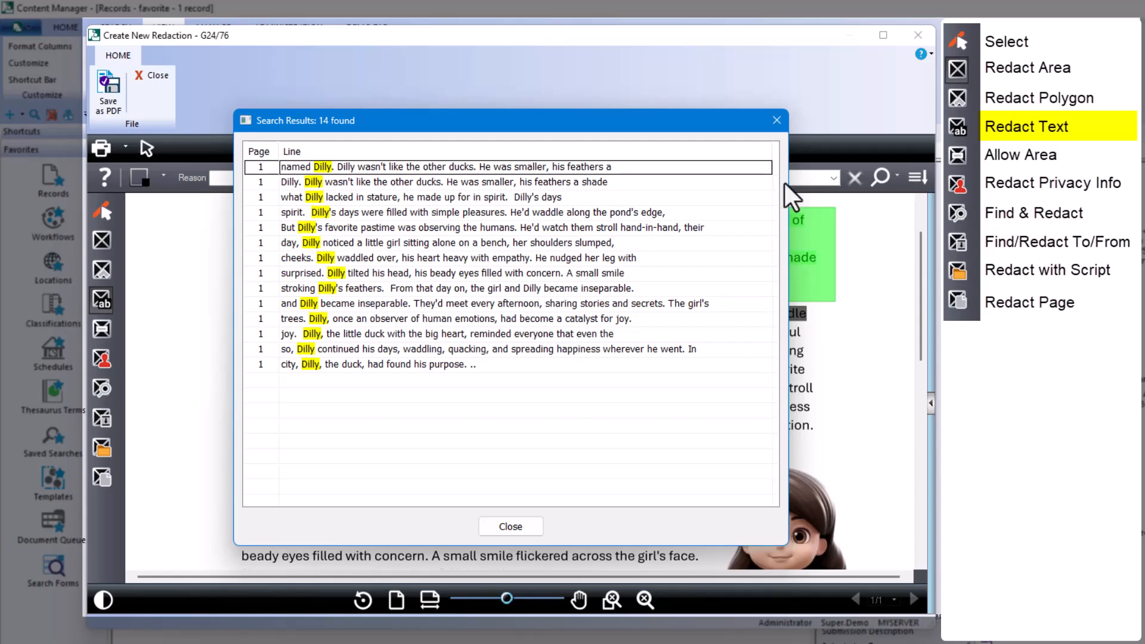
click(512, 526)
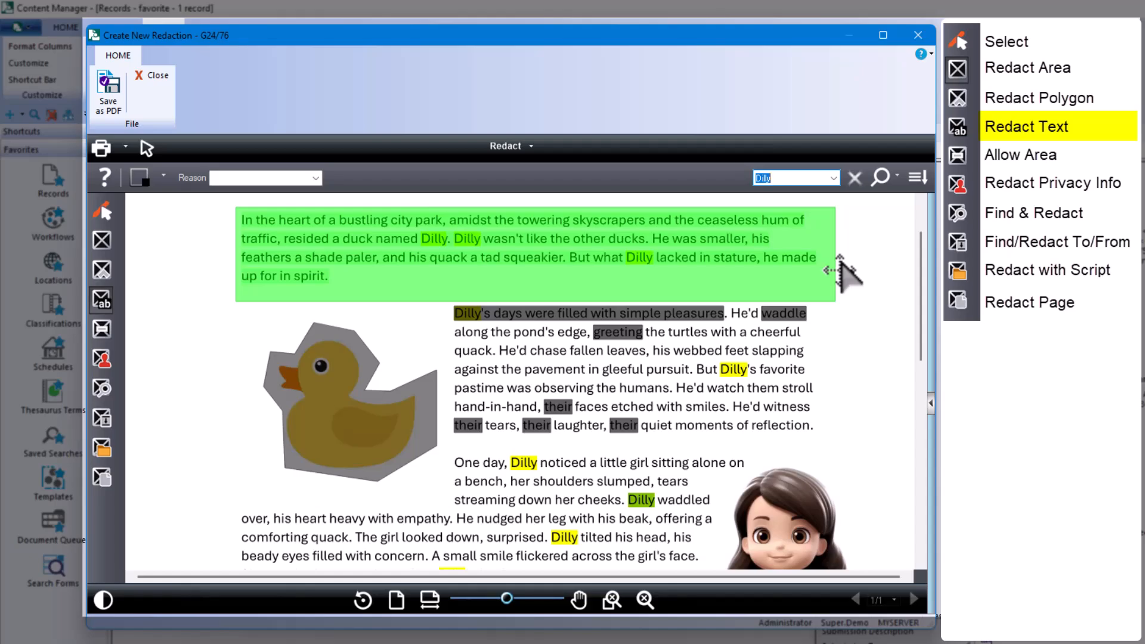
click(740, 376)
click(738, 371)
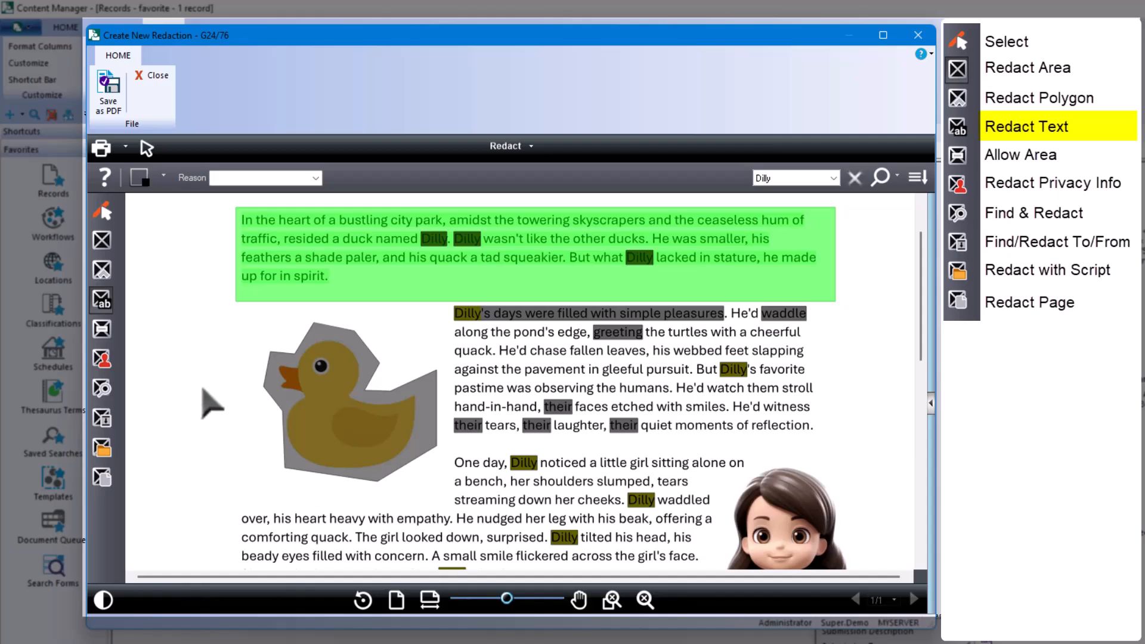
Save the redaction as a PDF and display the properties of the new redacted record.
click(116, 91)
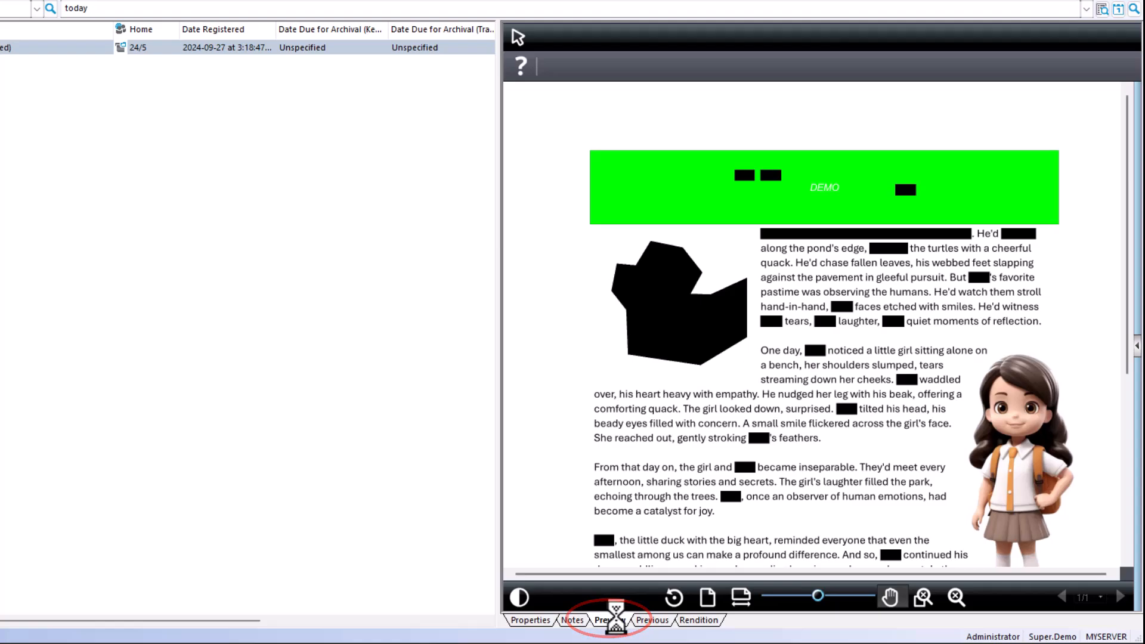
click(524, 621)
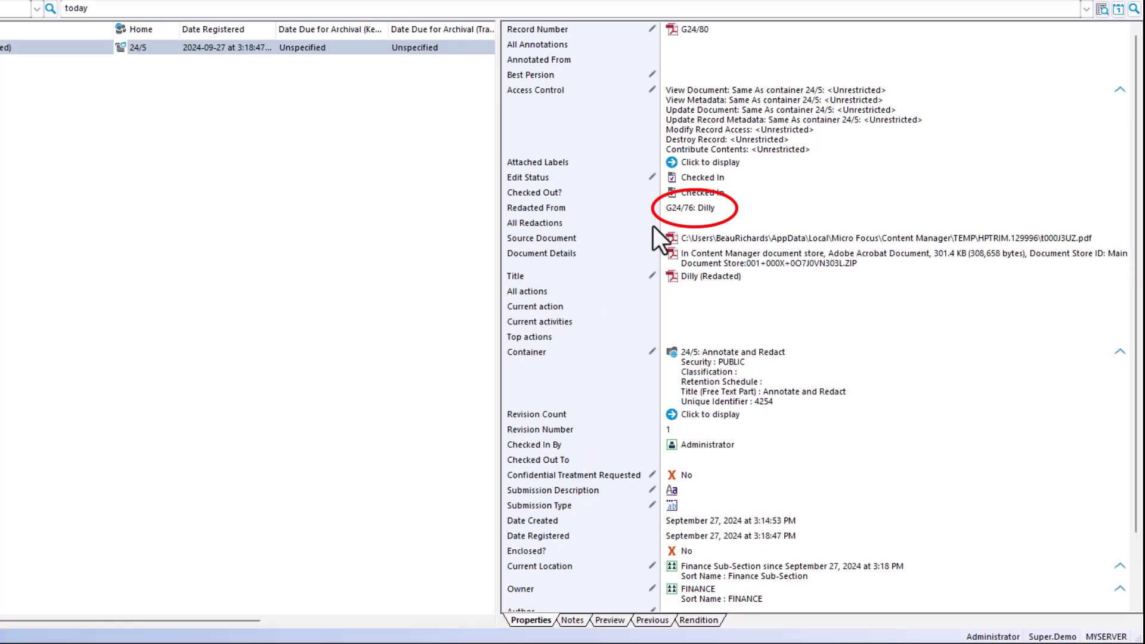
Navigate from the redacted record to the record it was redacted from and view that record's document preview and rendition.
click(715, 209)
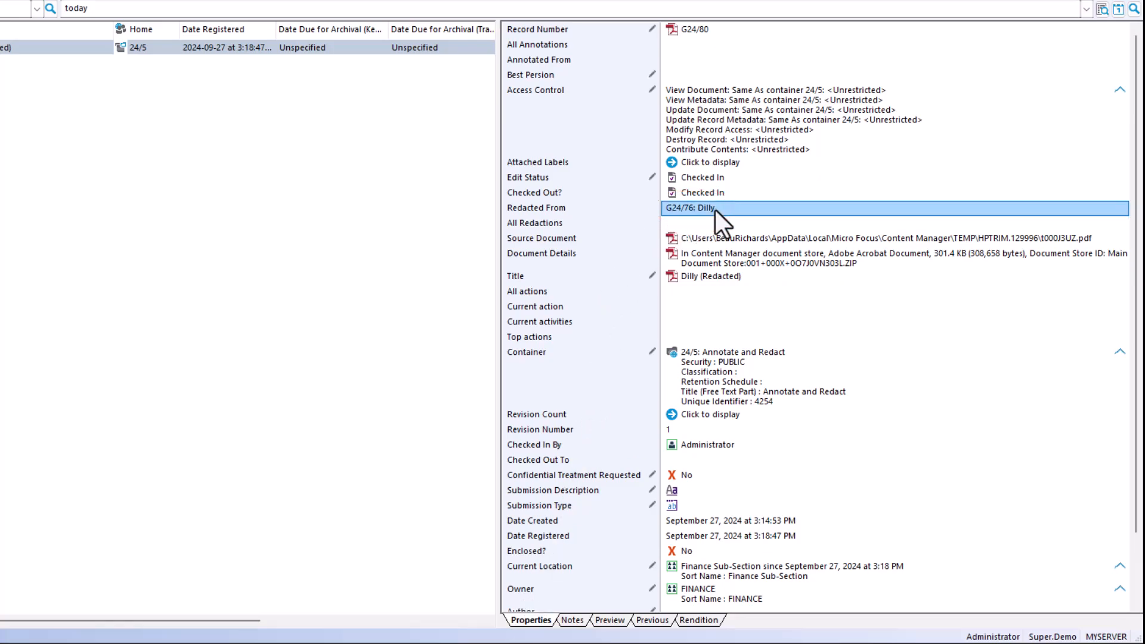
click(335, 48)
right_click(333, 48)
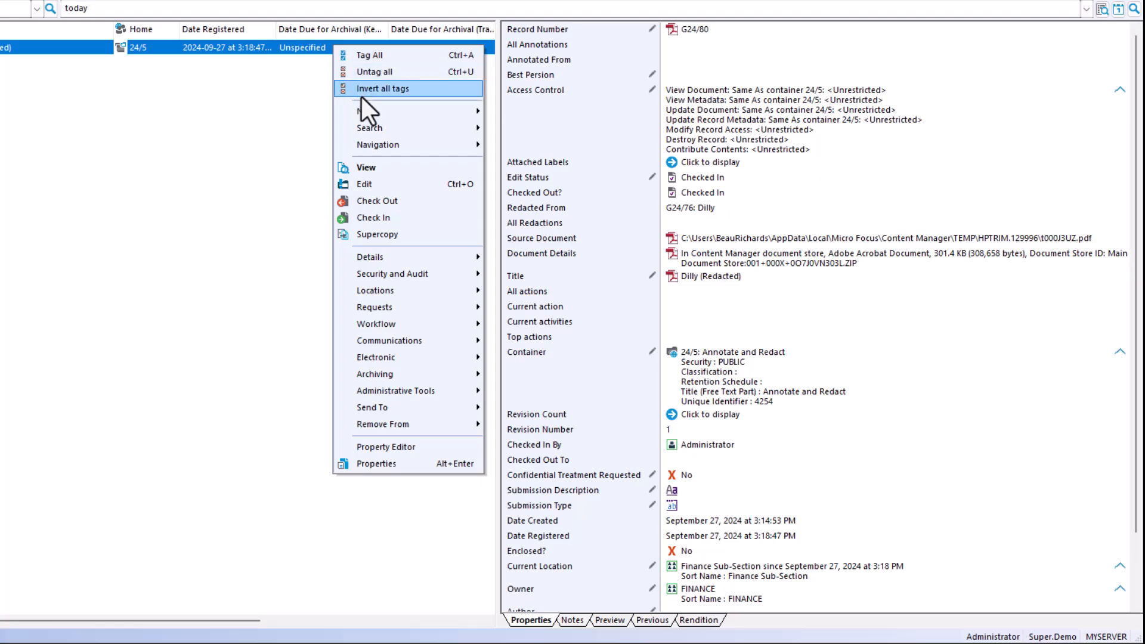
mouse_move(367, 144)
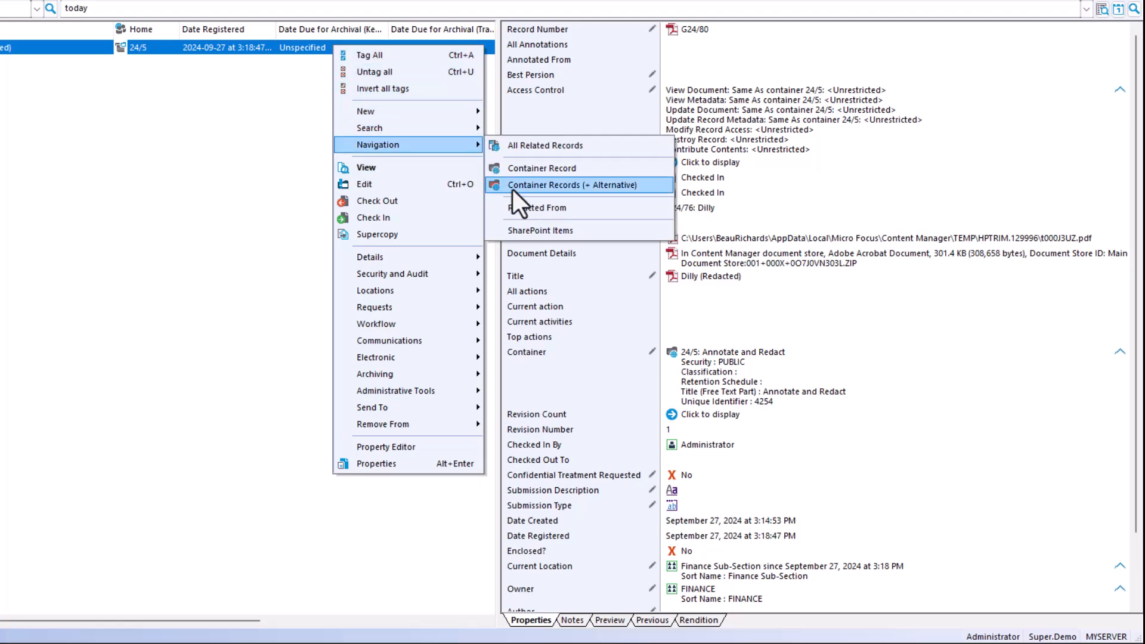
click(556, 206)
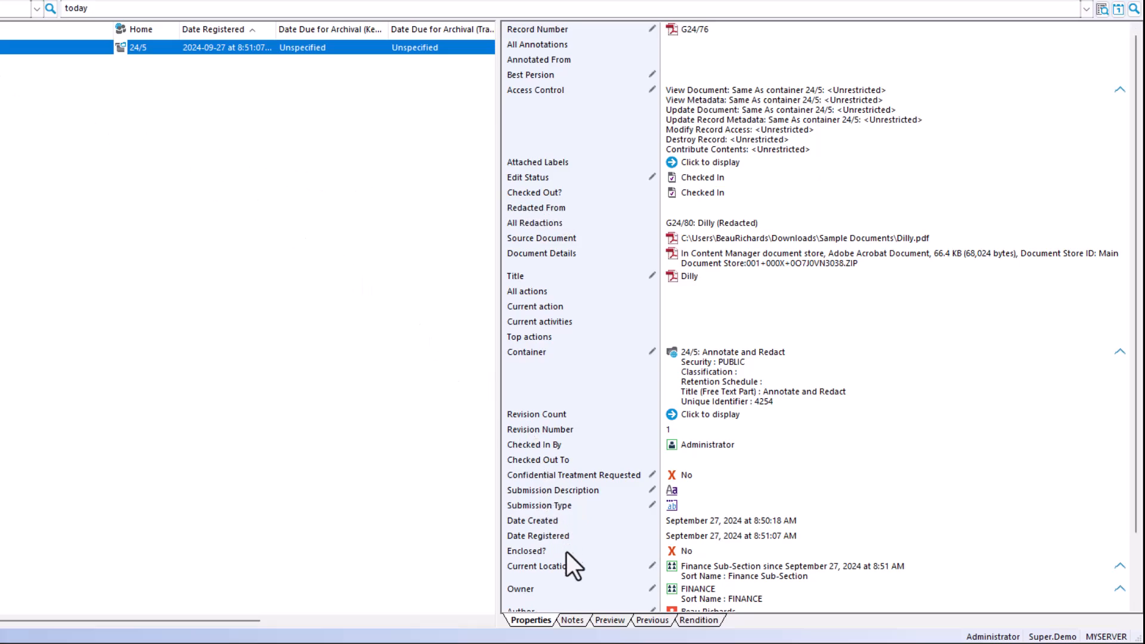
click(617, 623)
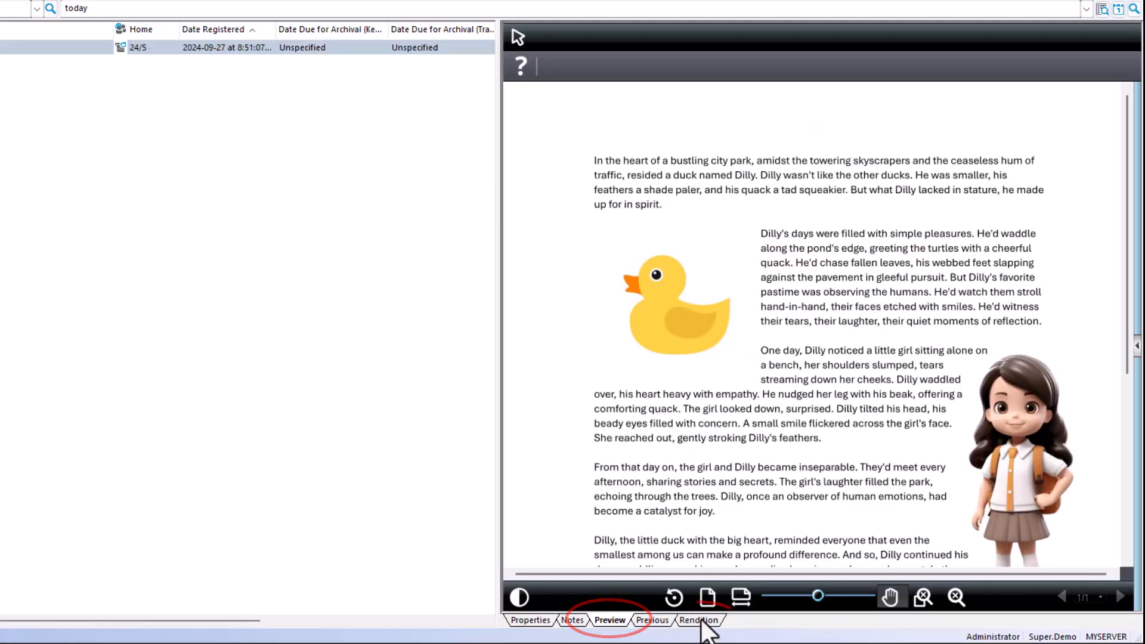
click(697, 621)
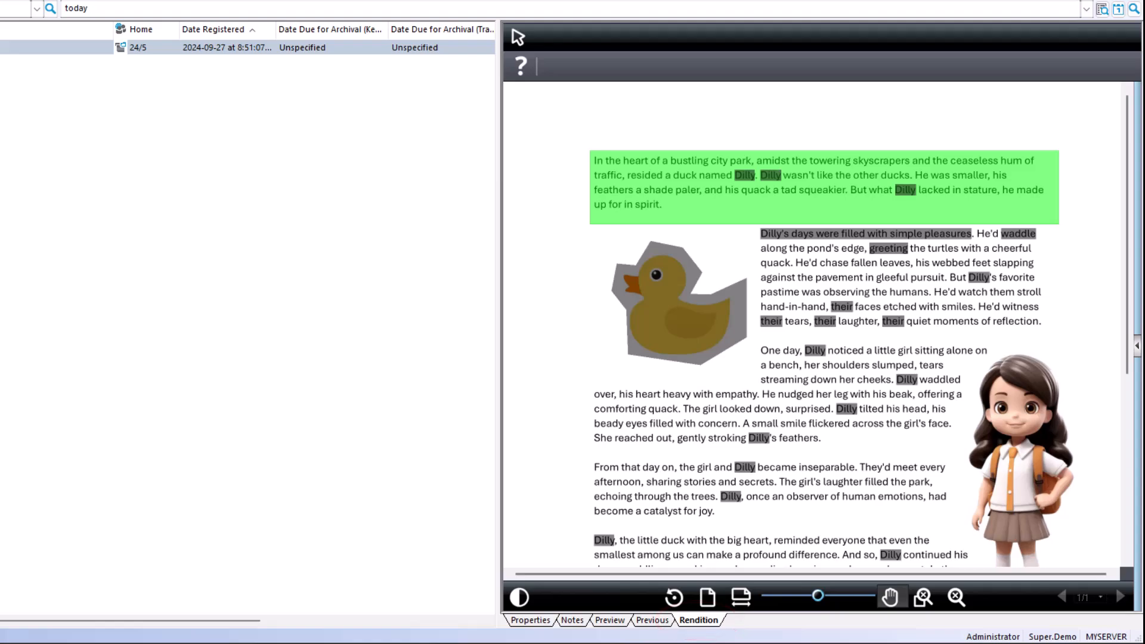
List all redactions made from the original Dilly record.
click(12, 47)
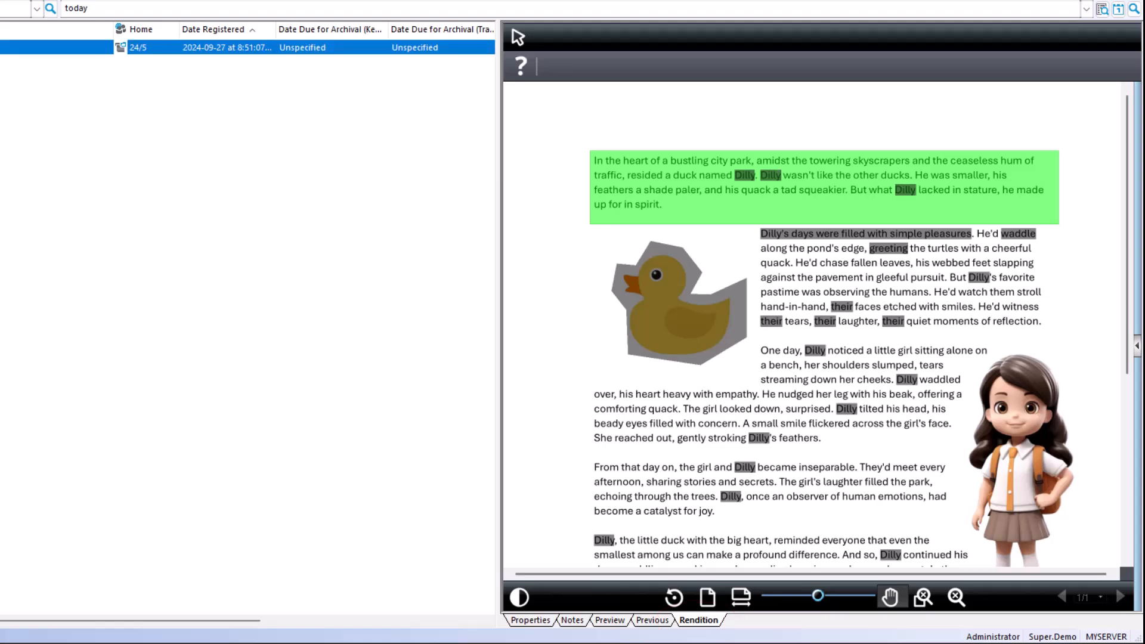
right_click(0, 49)
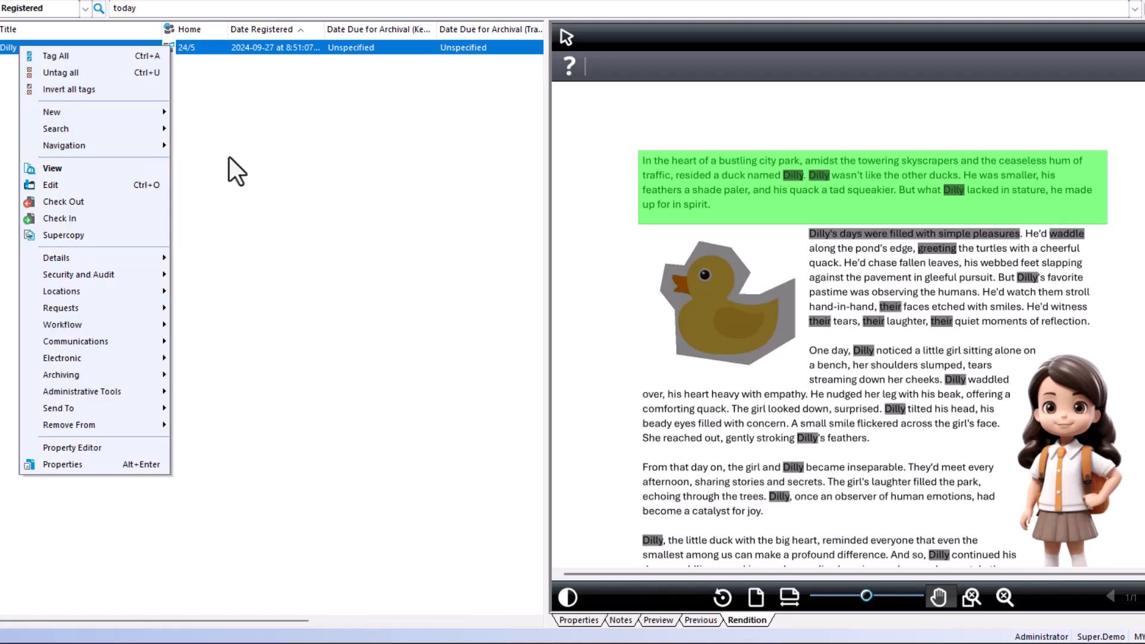
mouse_move(162, 145)
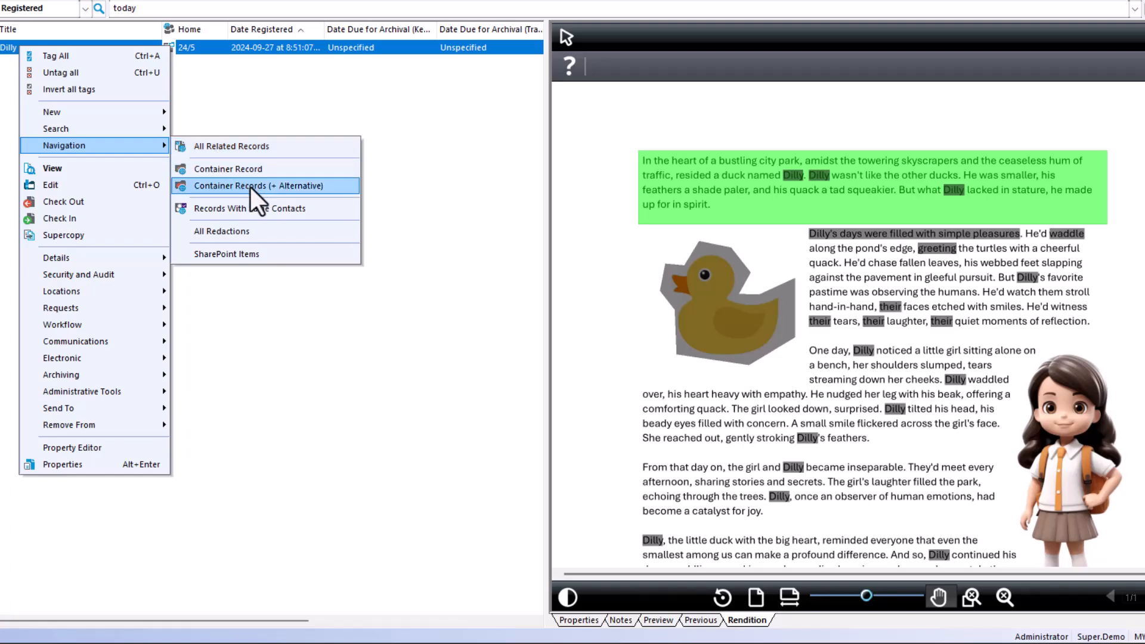
click(245, 233)
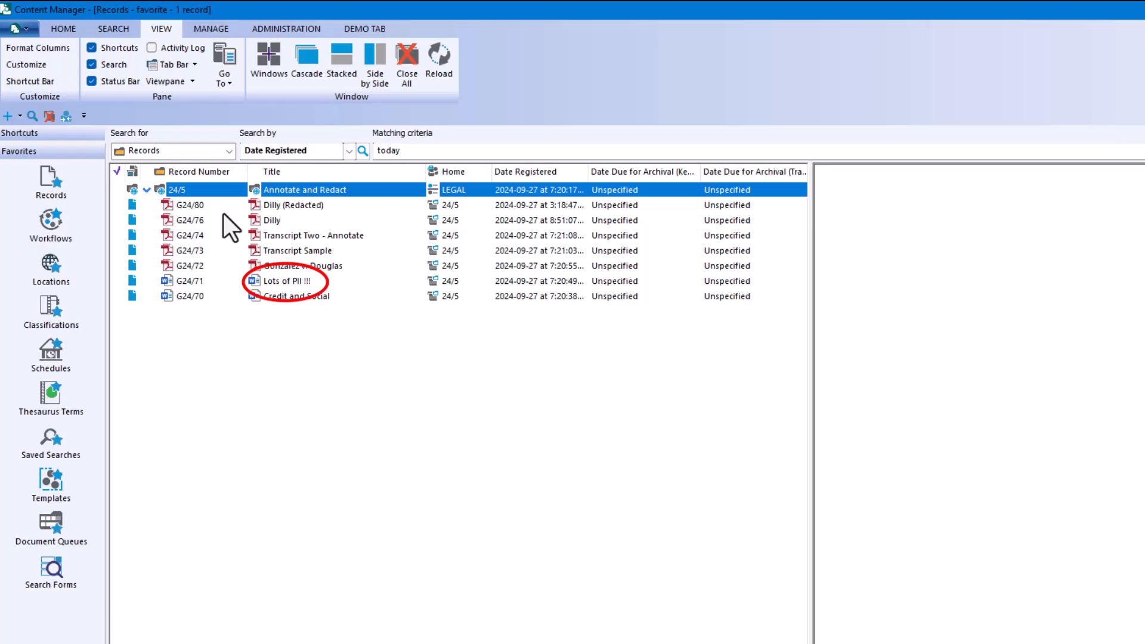
Create a new redaction of the record "Lots of PII !!!" and show the redaction tools.
click(290, 281)
right_click(289, 281)
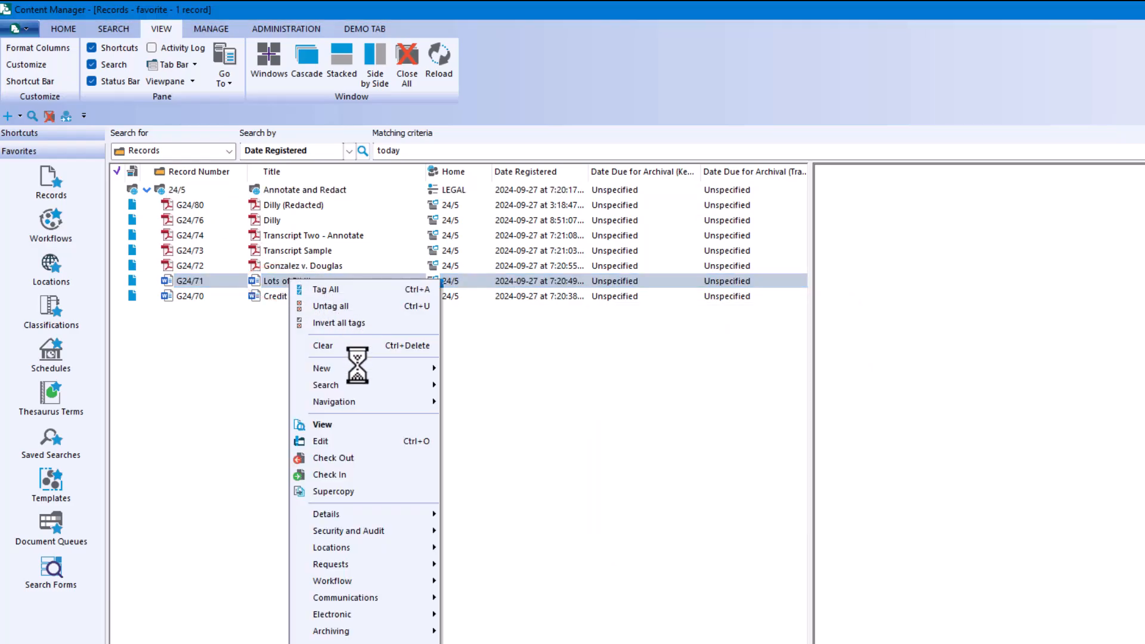
mouse_move(360, 371)
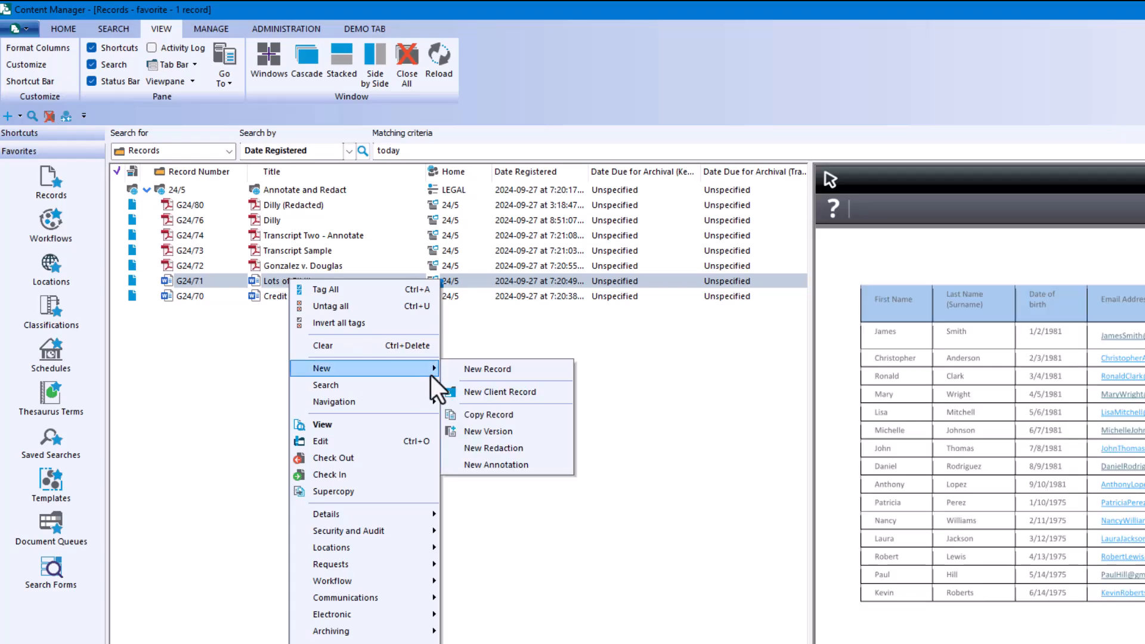
click(506, 448)
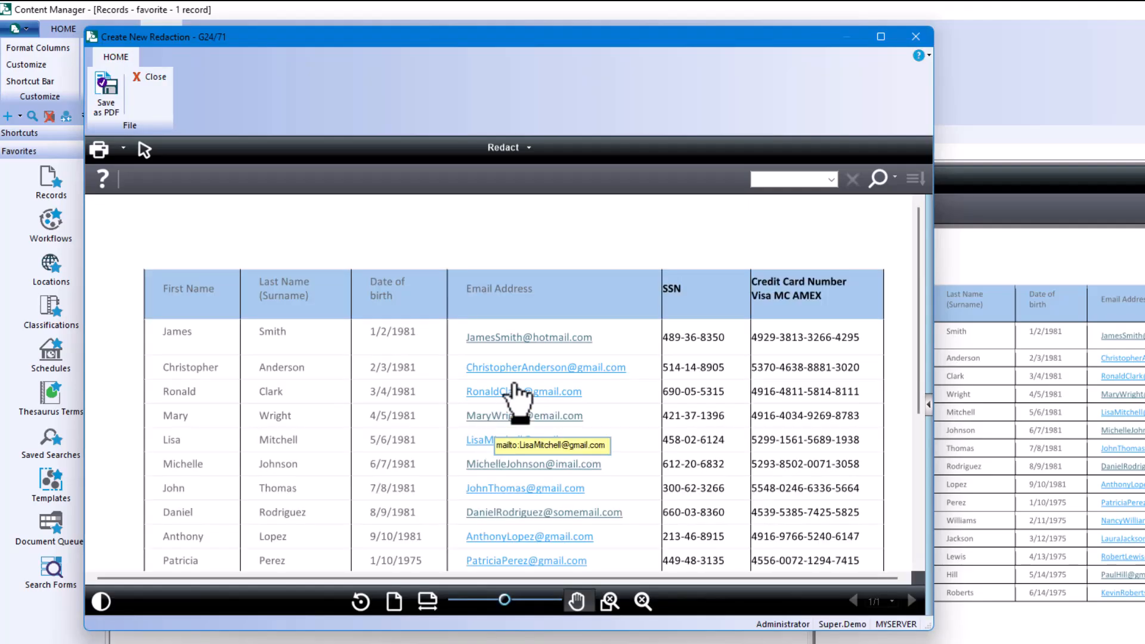
click(510, 152)
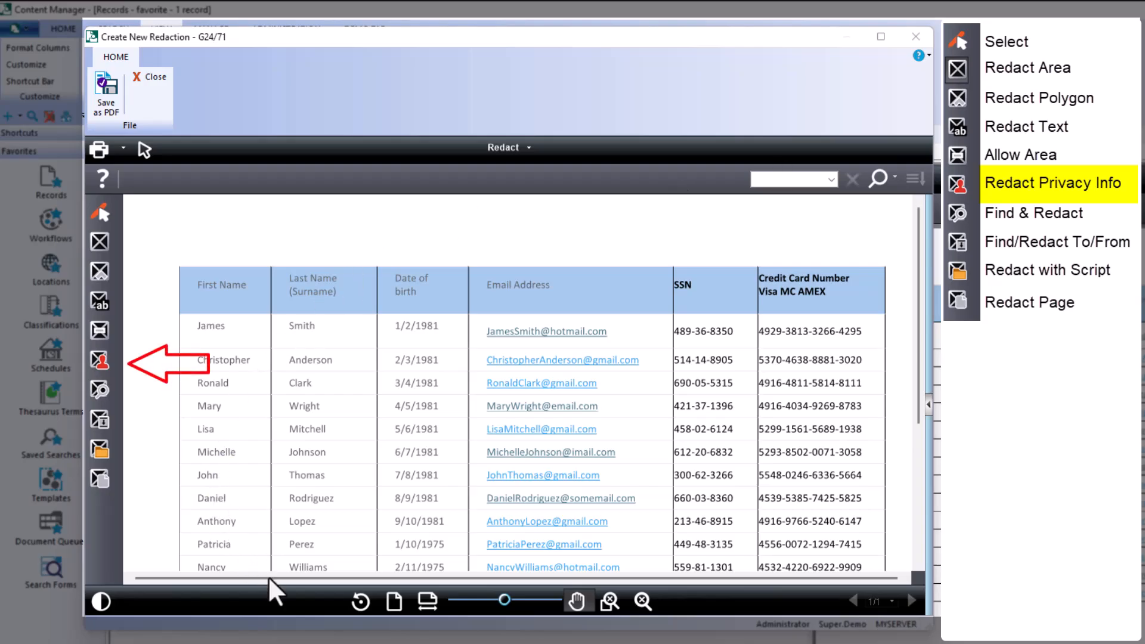
Redact all social security numbers in blue with the reason "ID", leaving the last four digits revealed.
click(99, 359)
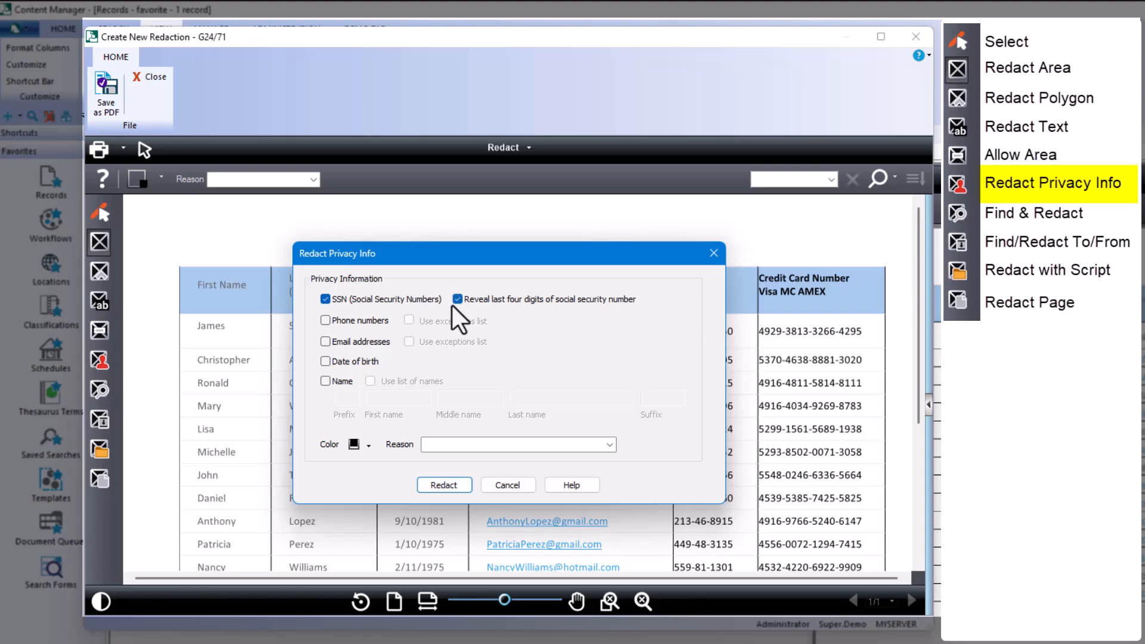
click(367, 445)
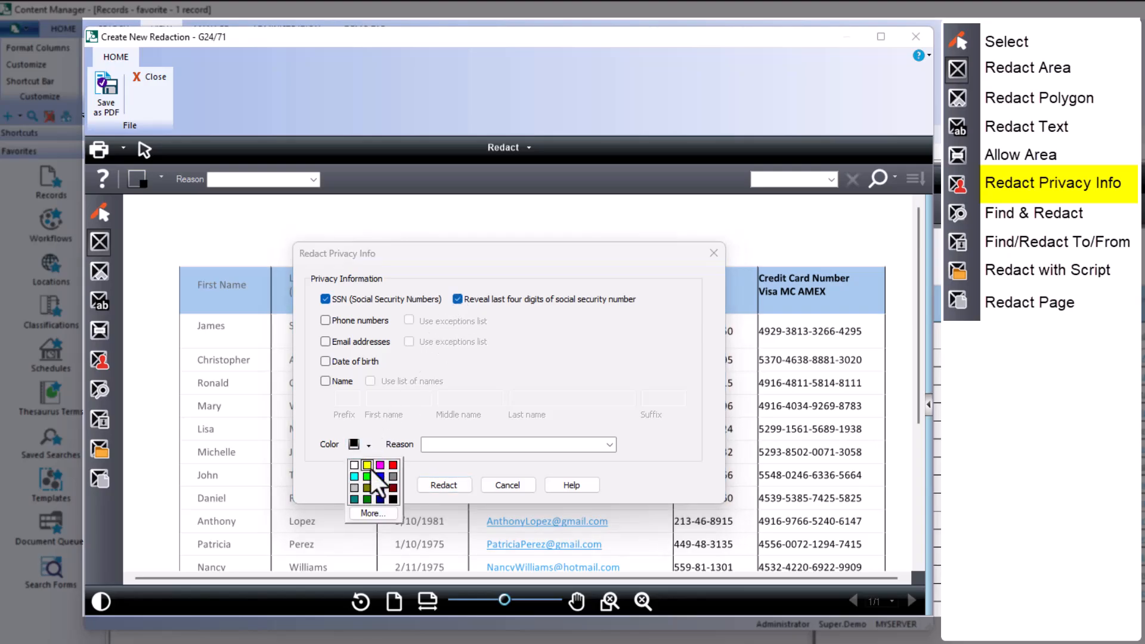
click(380, 476)
click(445, 446)
text(ID)
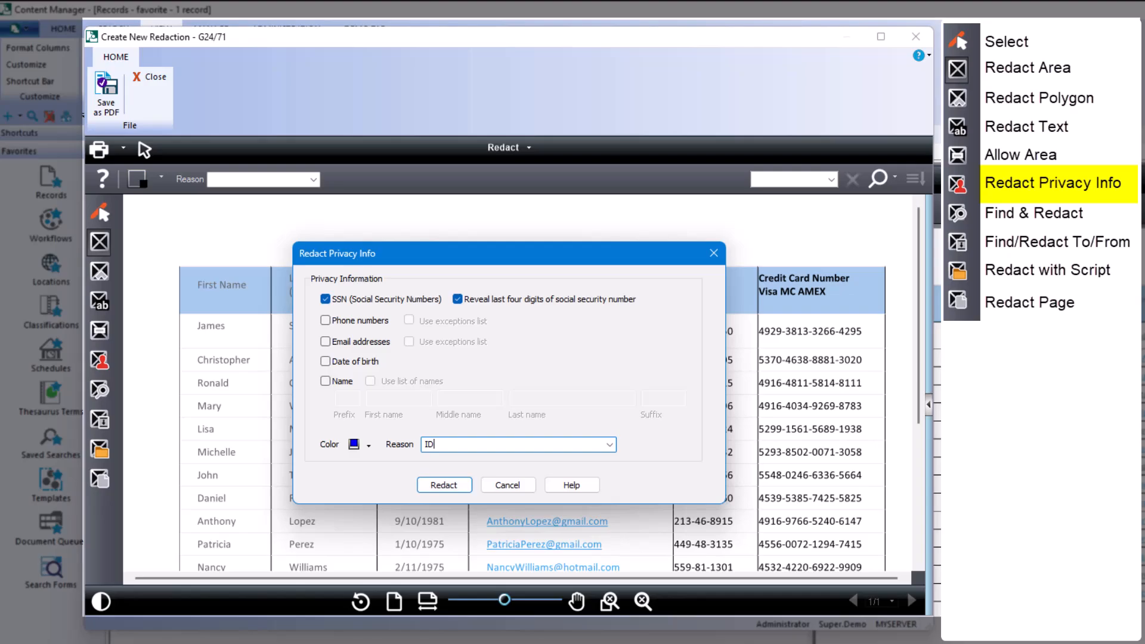
click(453, 488)
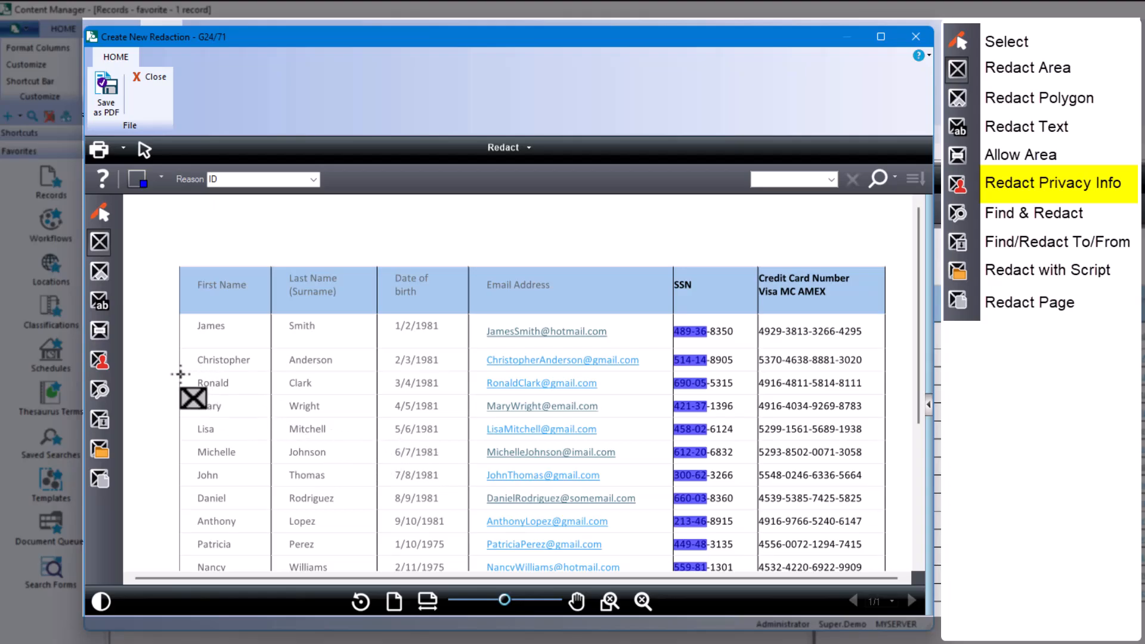
click(99, 359)
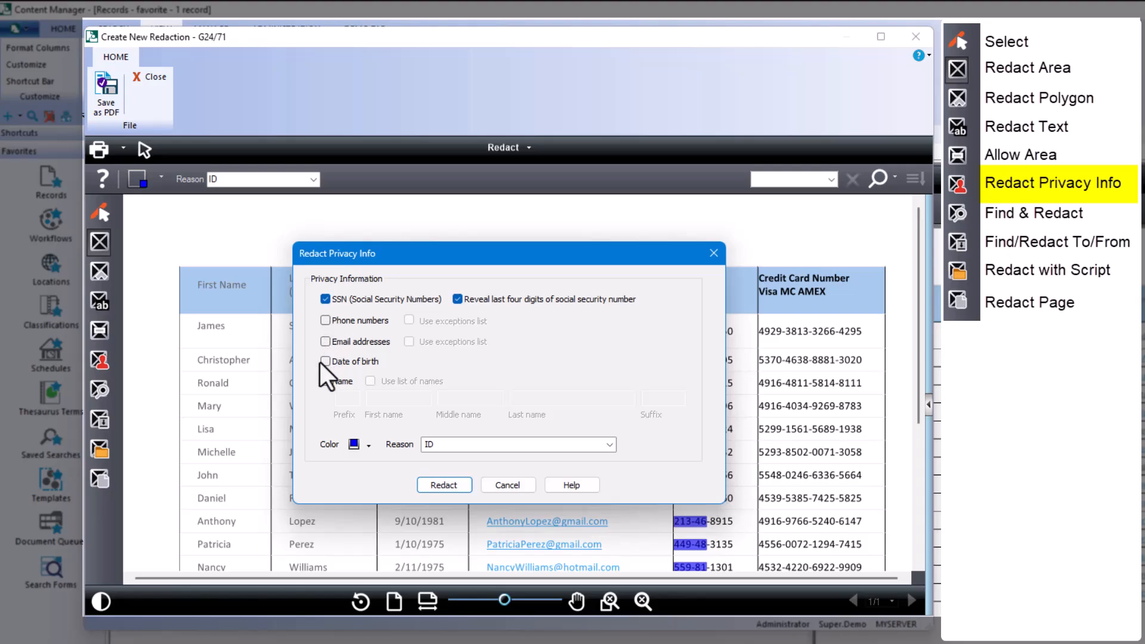
click(325, 341)
click(325, 298)
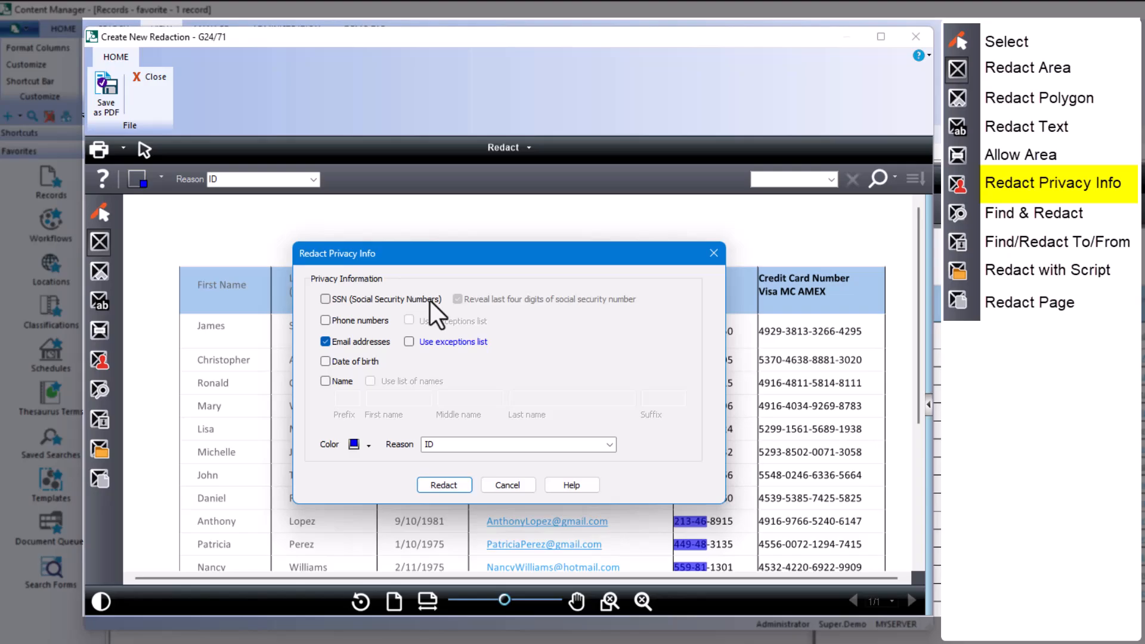
click(439, 341)
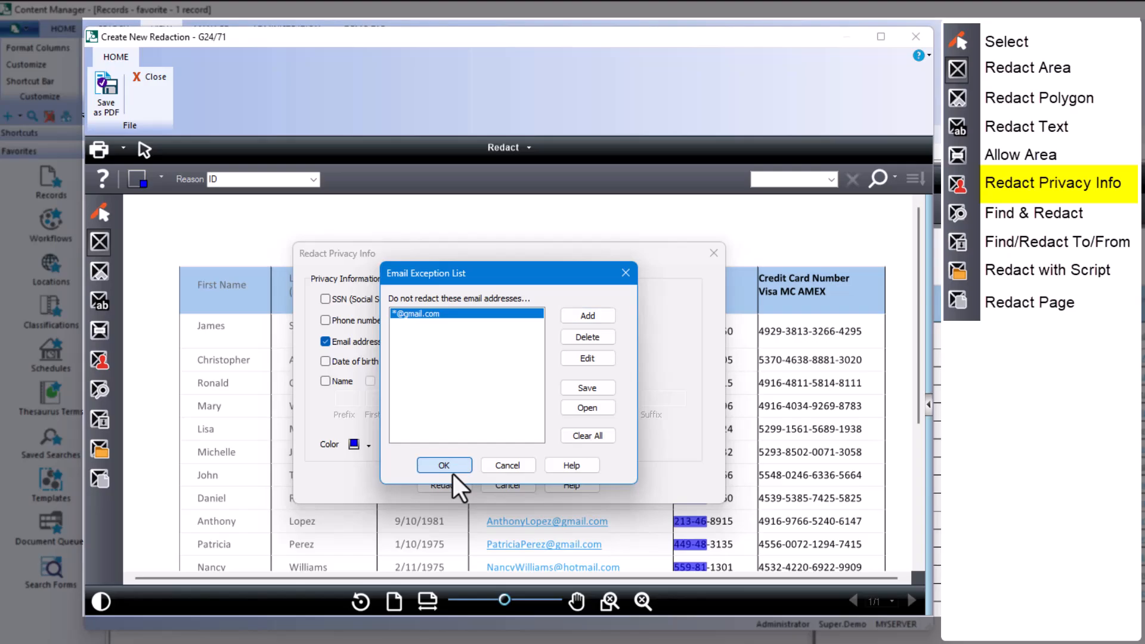
click(452, 471)
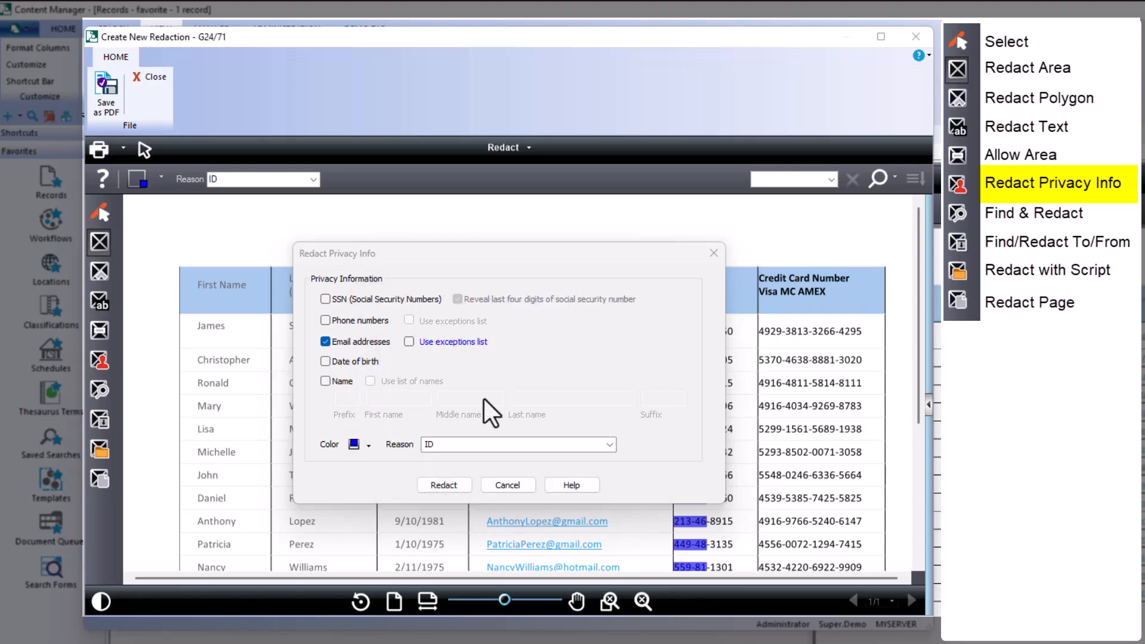
Redact the email addresses in magenta with the reason "Email".
click(364, 446)
click(380, 465)
double_click(428, 444)
text(Email)
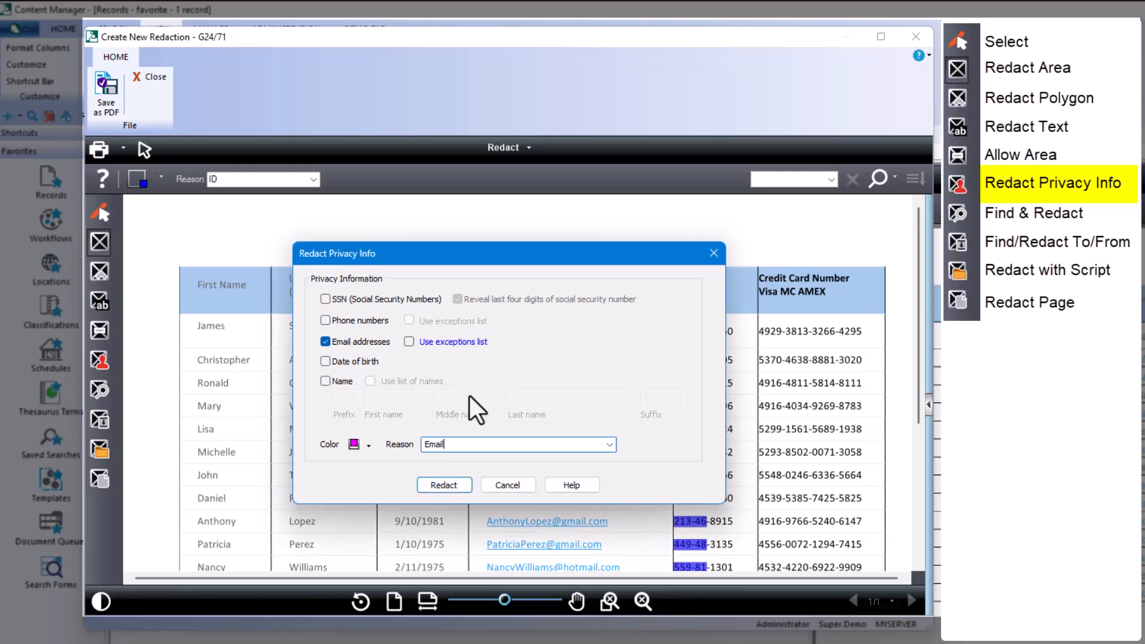
click(441, 485)
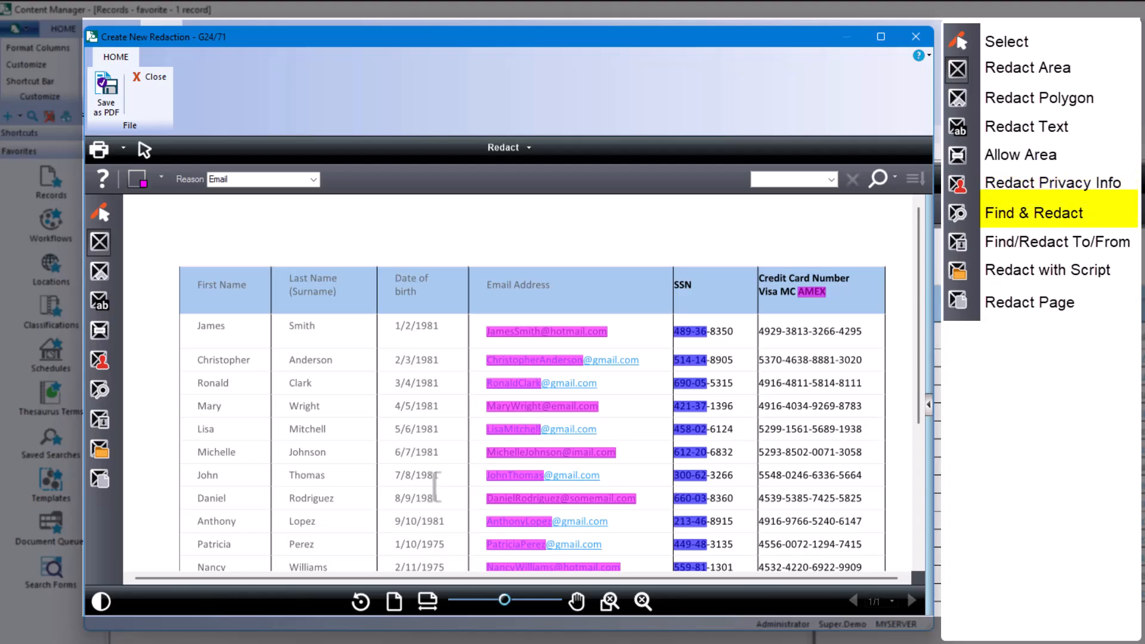
Find and redact the first name in the table's first data row in teal, matching whole words only.
click(97, 392)
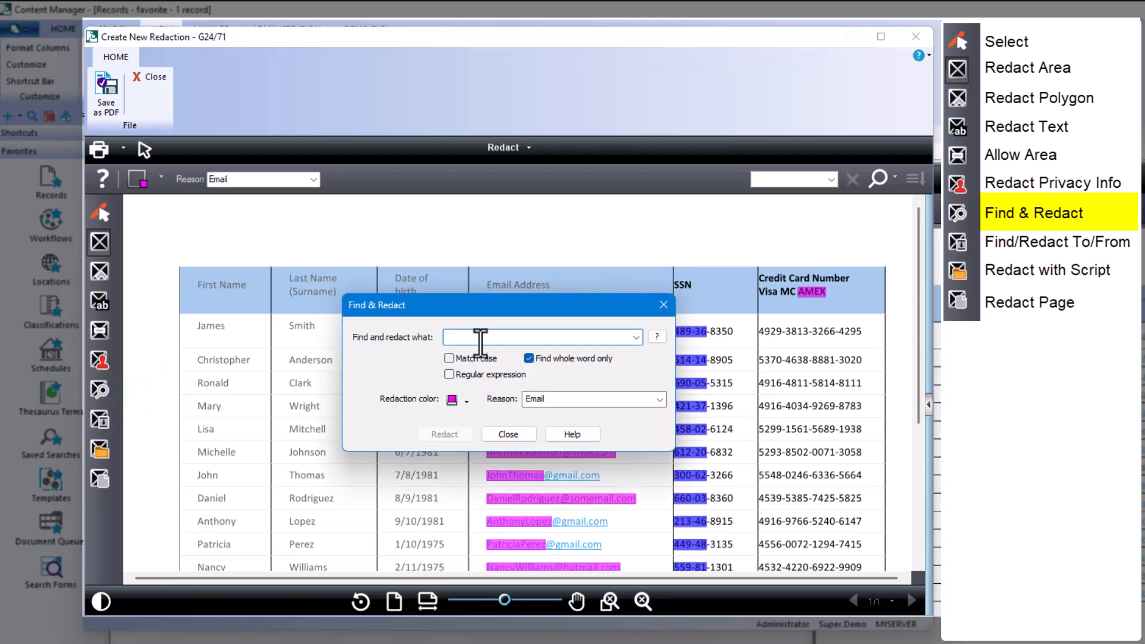
text(James)
click(466, 402)
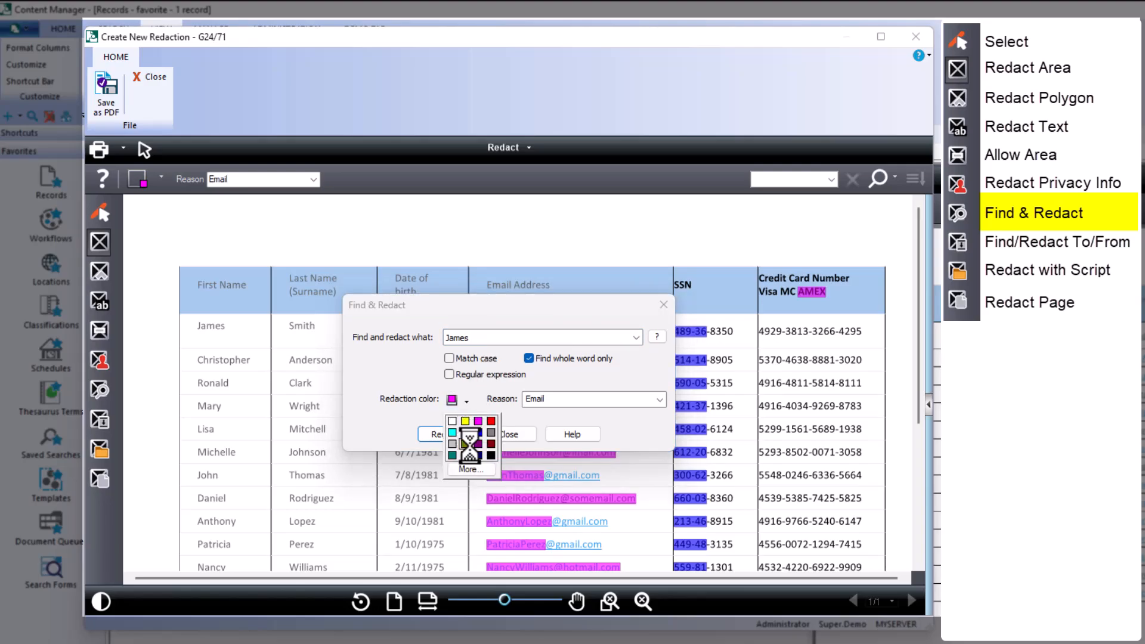
click(451, 455)
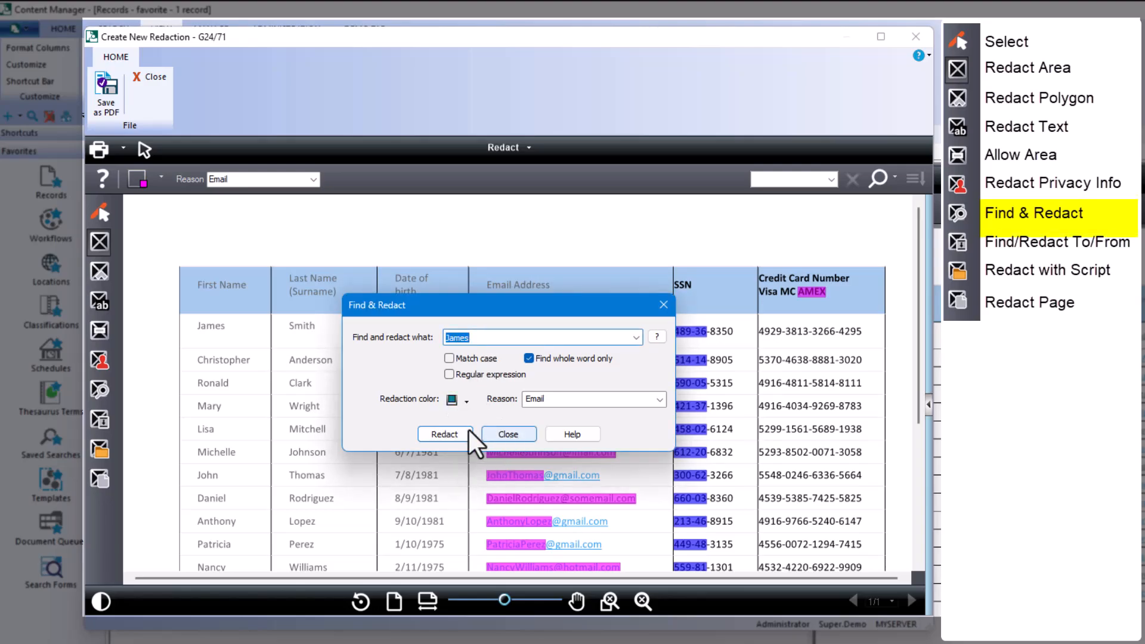
click(448, 436)
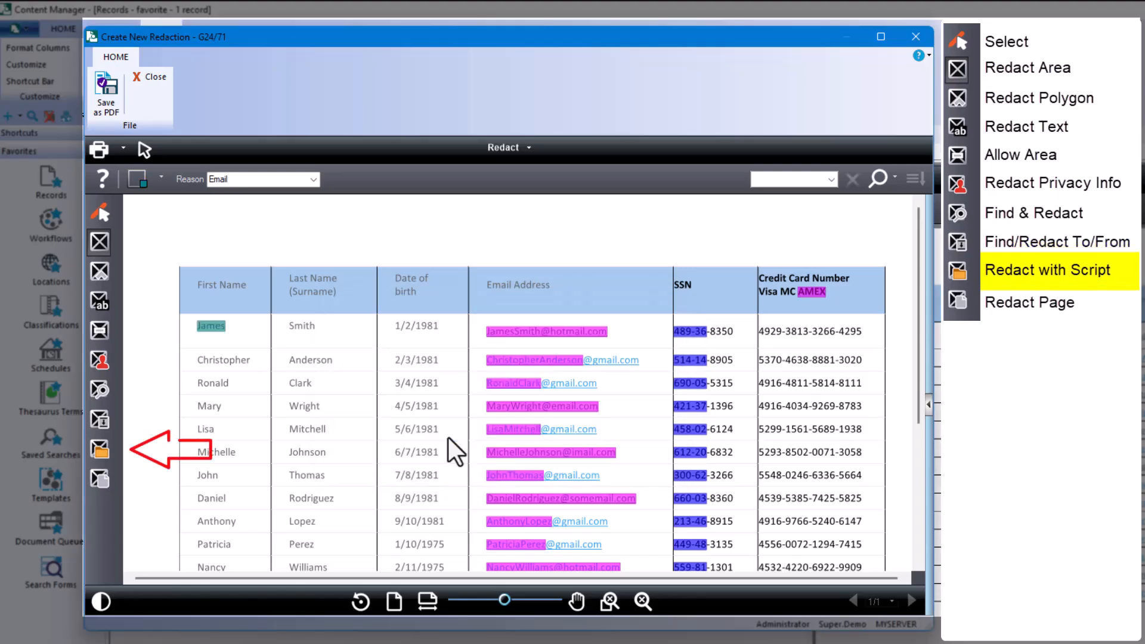
Redact the card number column using the Credit Card Numbers script.
click(102, 451)
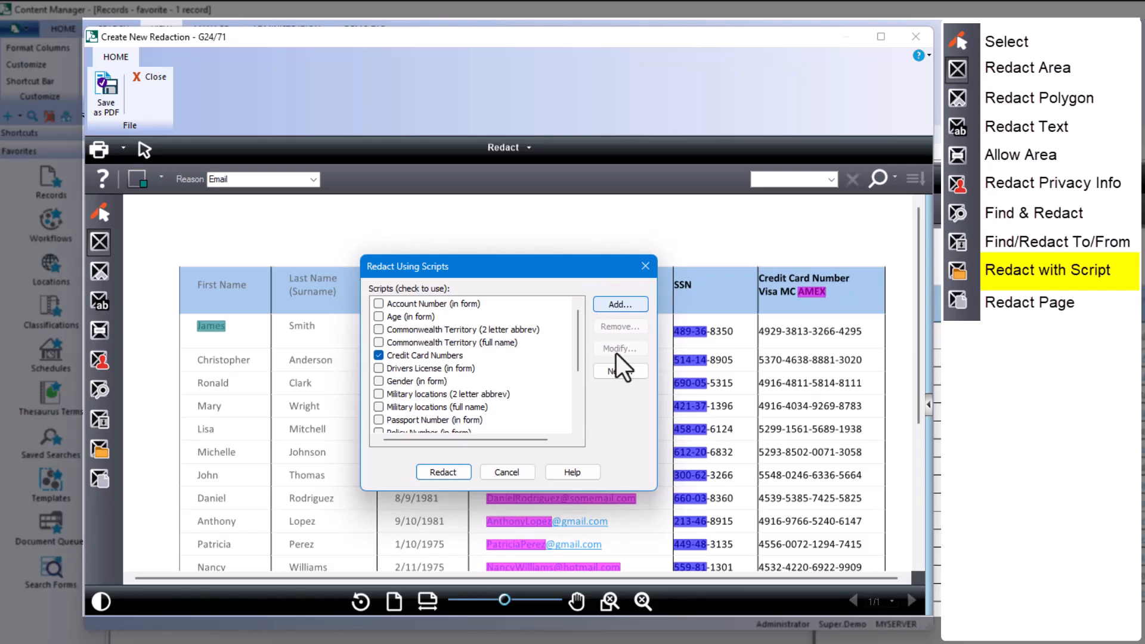
click(445, 474)
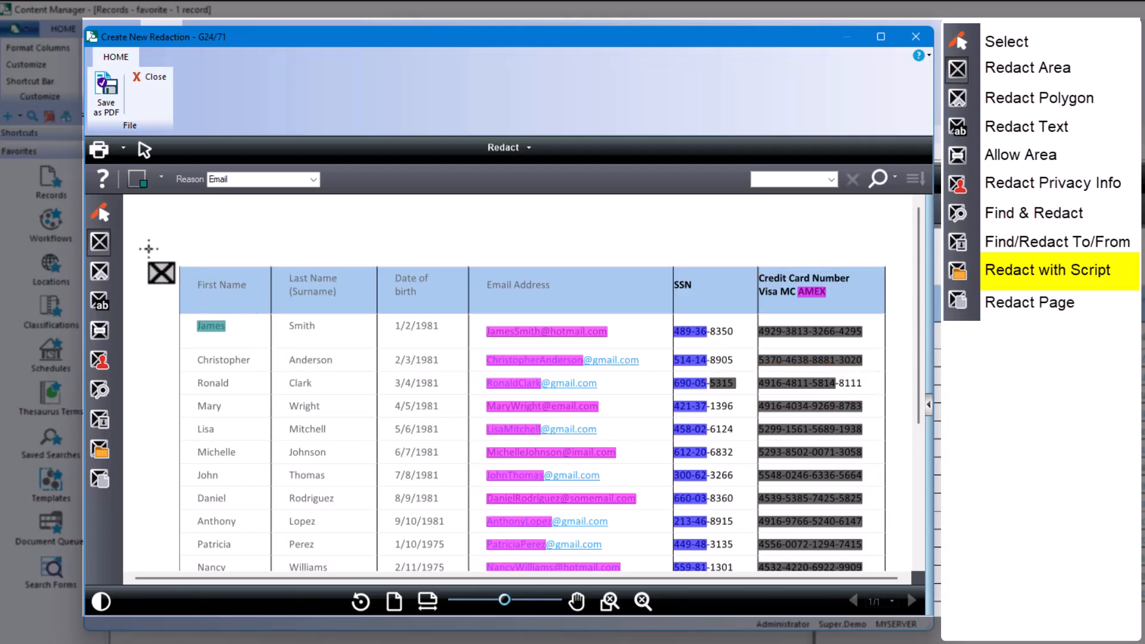
Delete the redaction covering AMEX in the header and the one spanning the SSN and card number in the third data row.
click(101, 213)
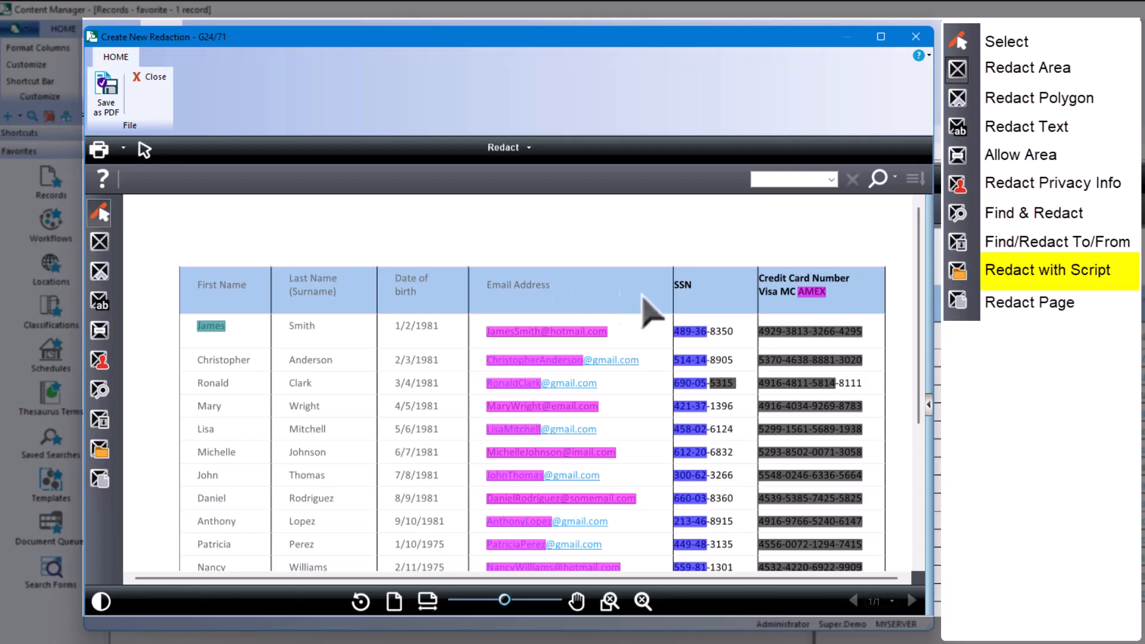
click(812, 291)
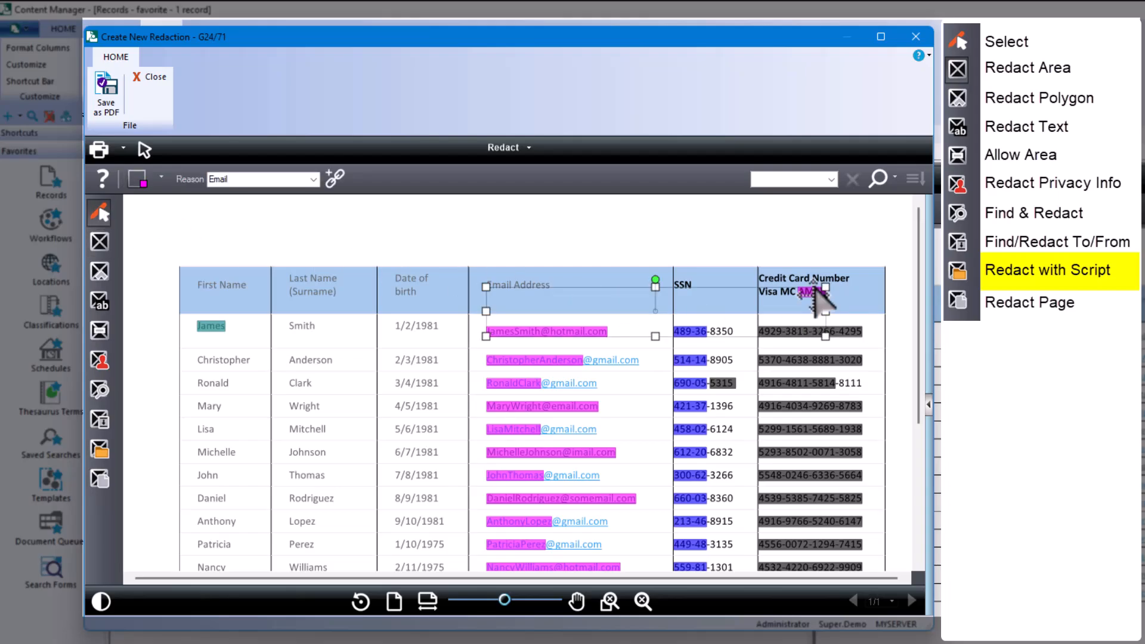
key(Delete)
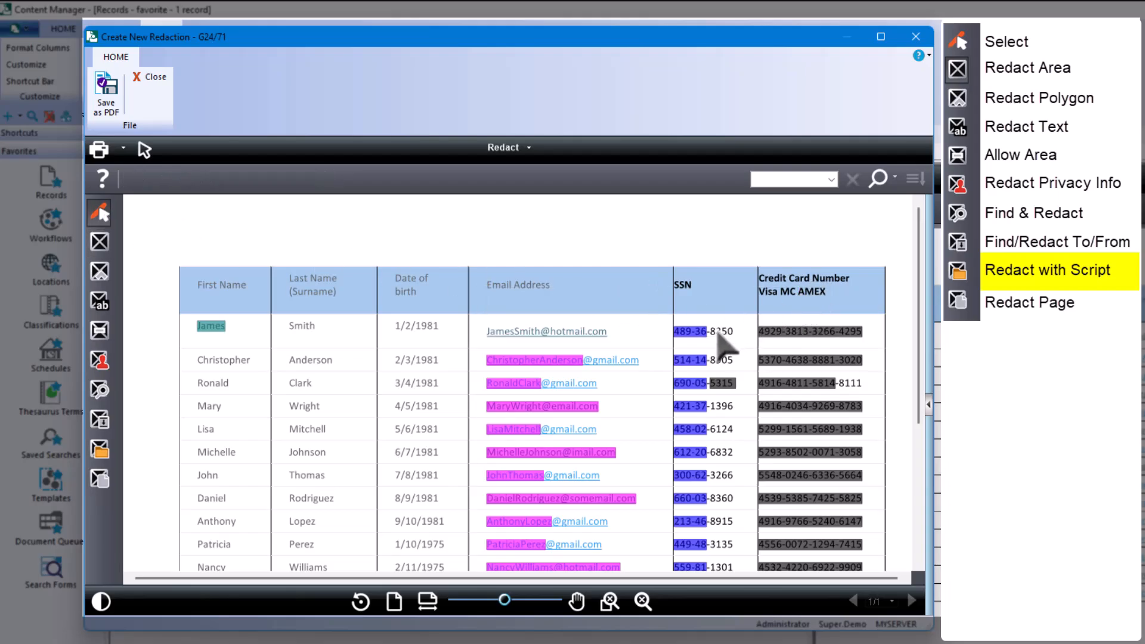
click(727, 384)
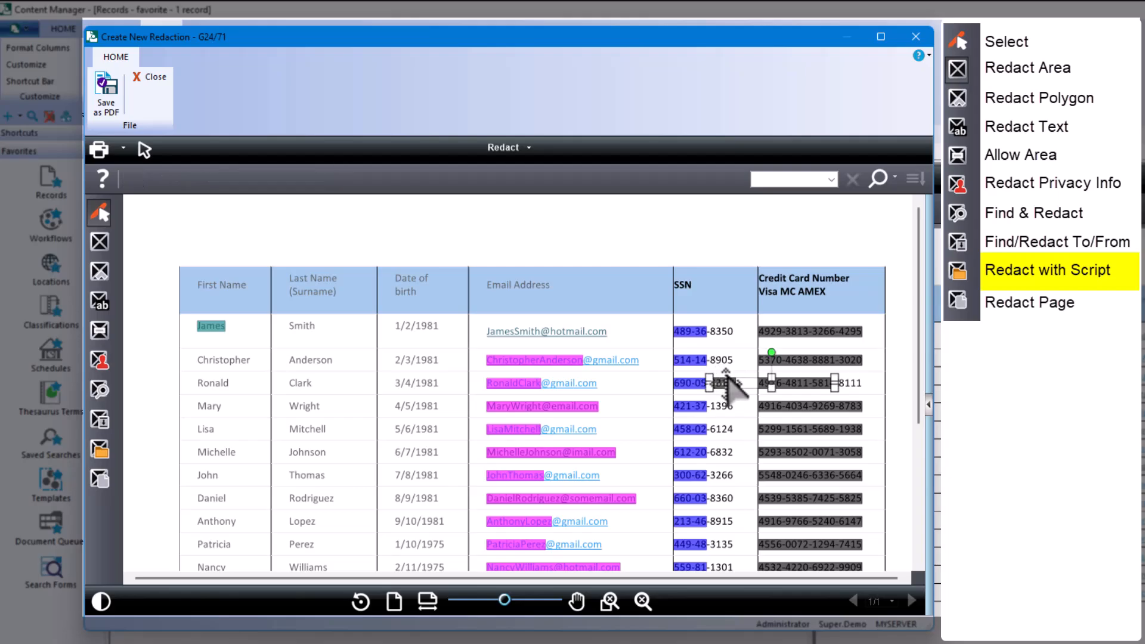
key(Delete)
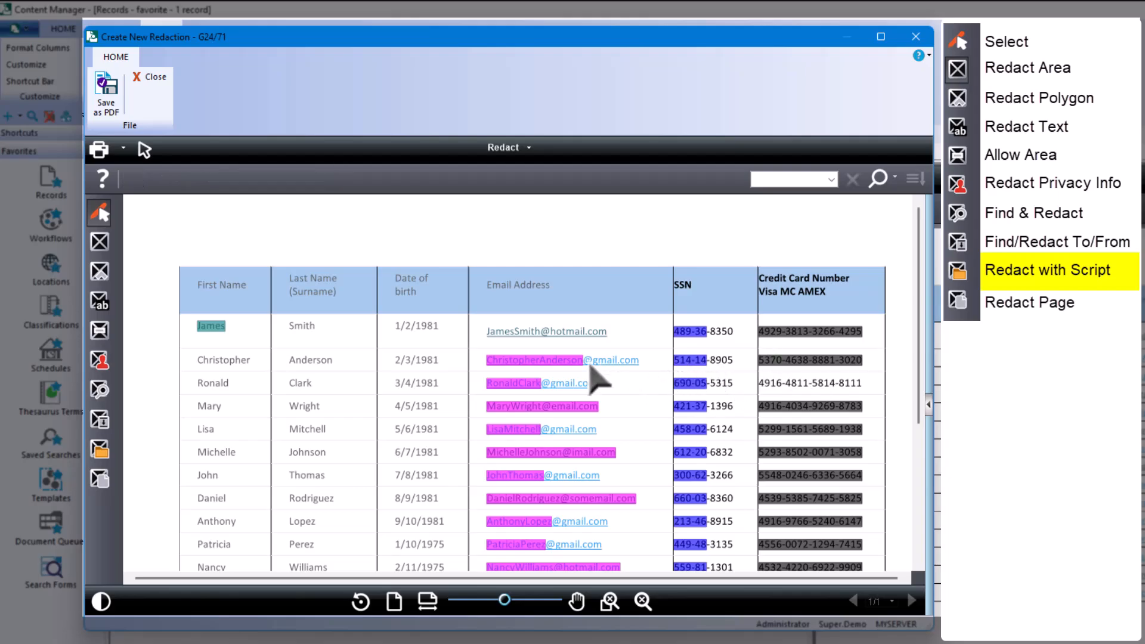
Redact the third data row's card number and the first data row's email address as areas, and save the redaction as PDF.
click(99, 244)
drag(756, 378, 867, 391)
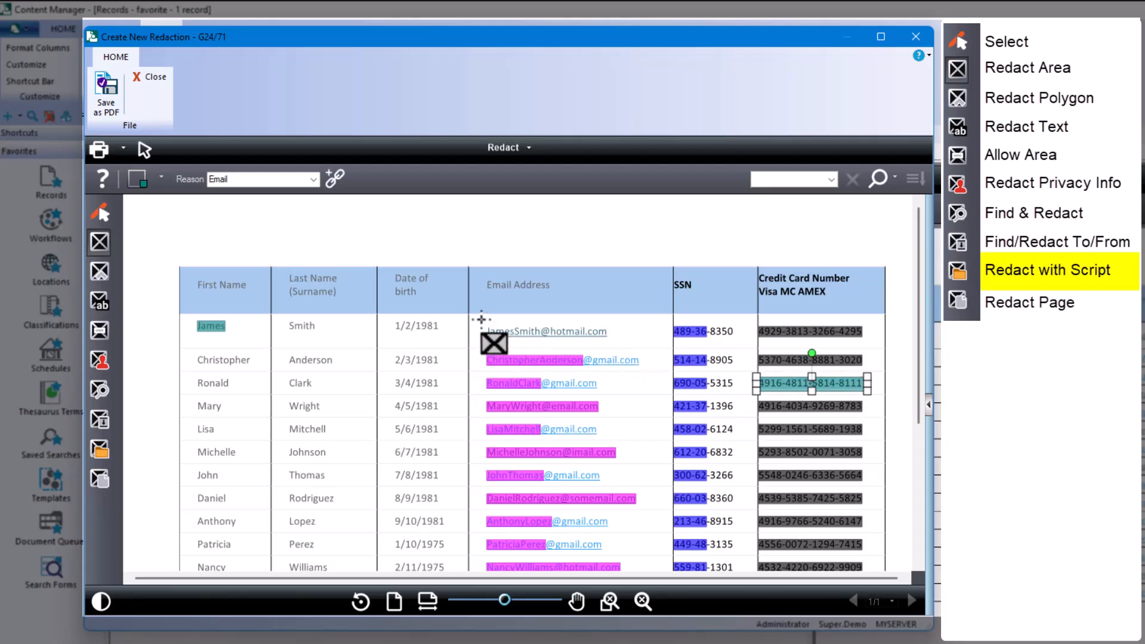
drag(482, 320, 609, 339)
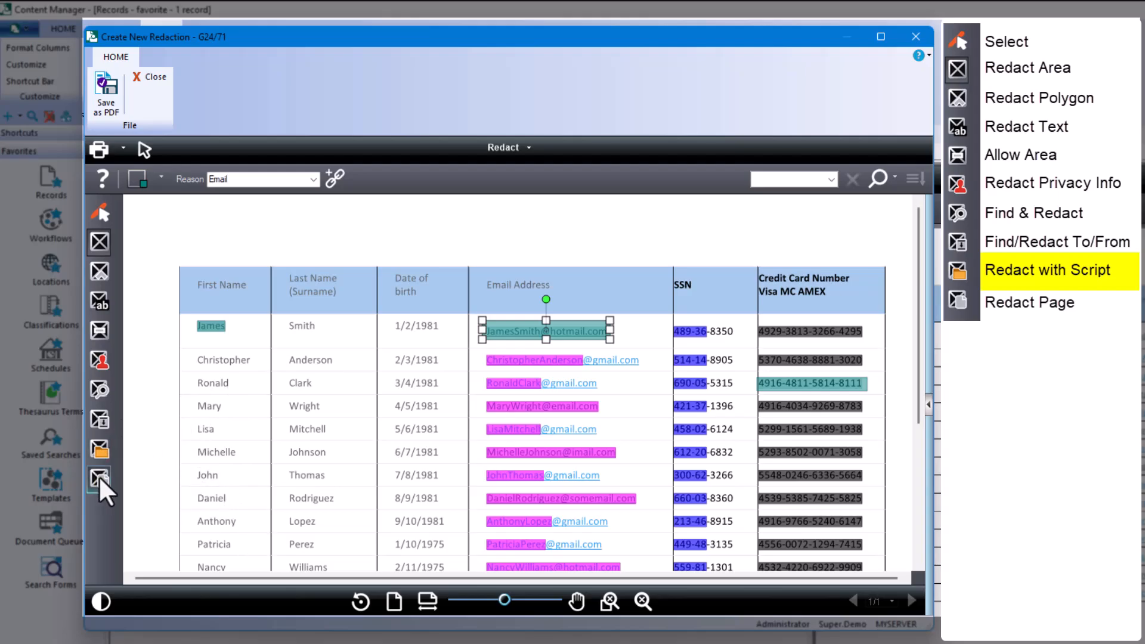
click(108, 91)
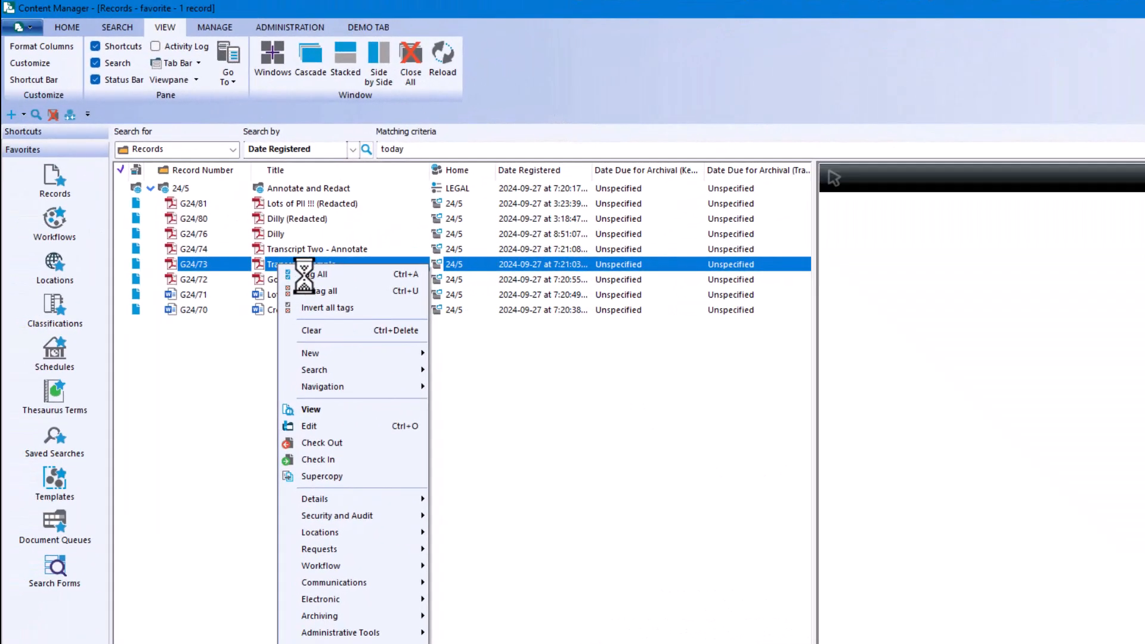
Start a new redaction of the "Transcript Sample" record and bring up the redaction tools.
mouse_move(317, 360)
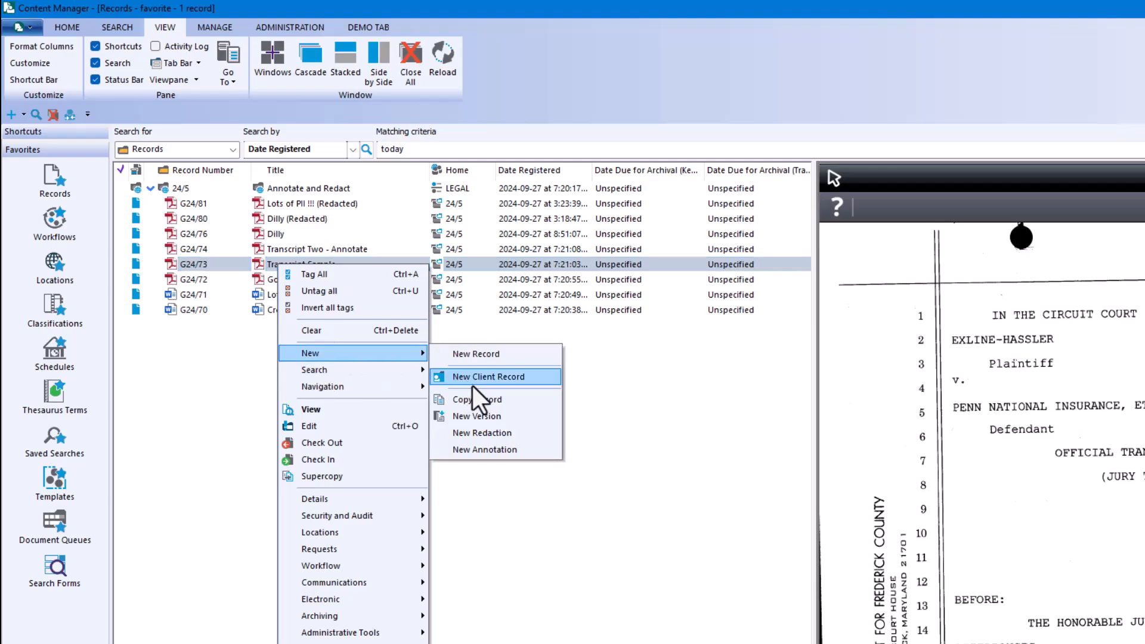
click(481, 435)
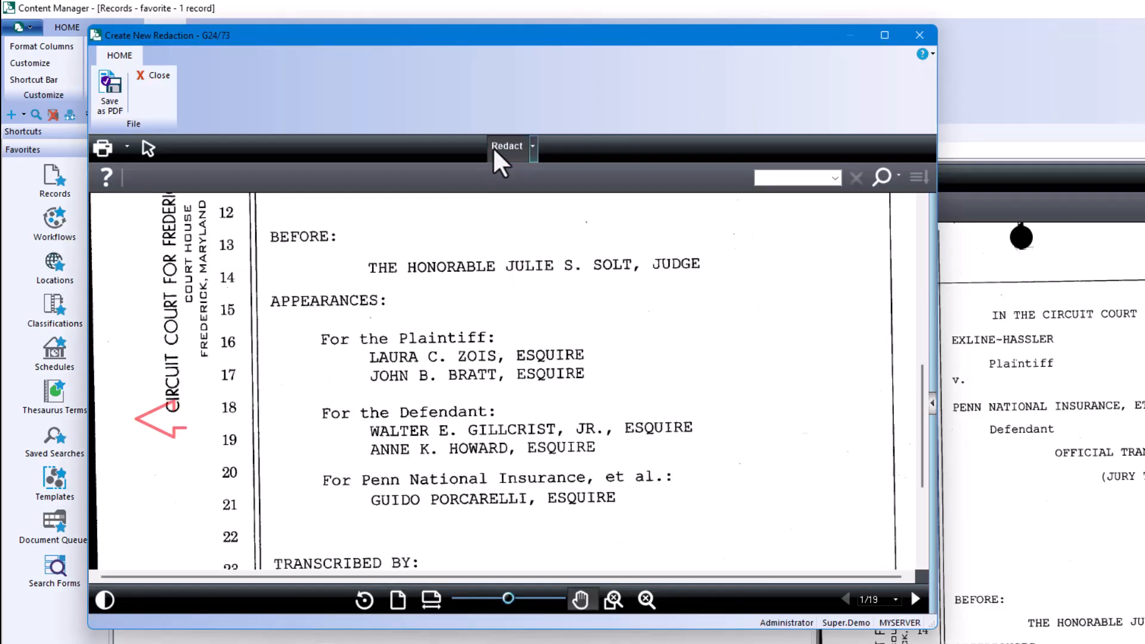
click(496, 153)
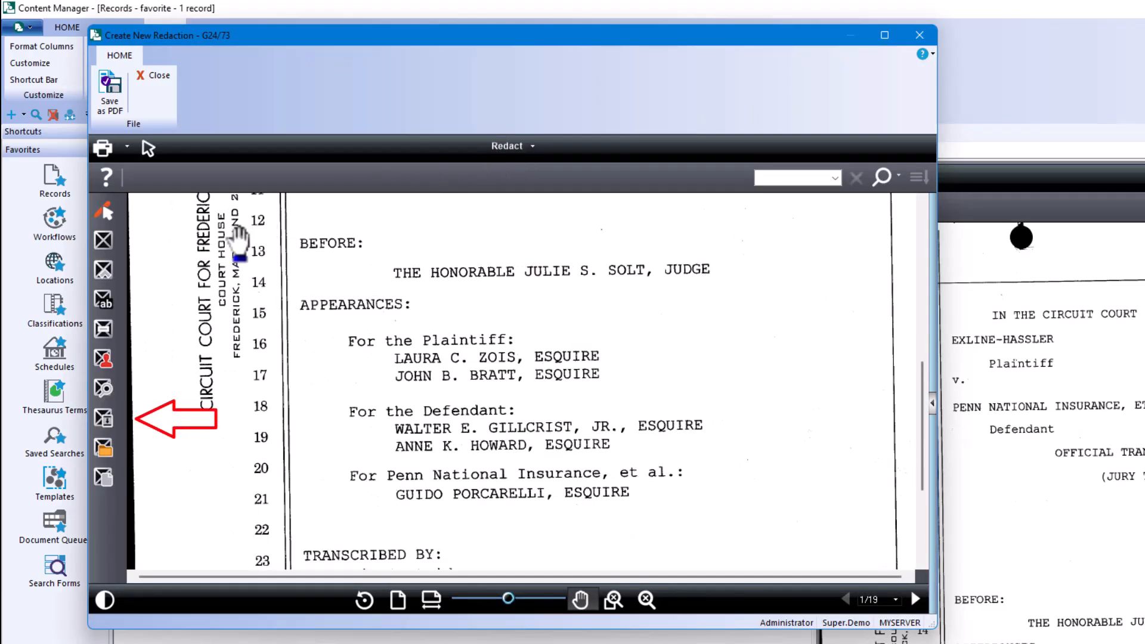
Find and redact from "APPEARANCES:" to "TRANSCRIBED BY:" in green with the reason "Legal", including the end text.
click(103, 420)
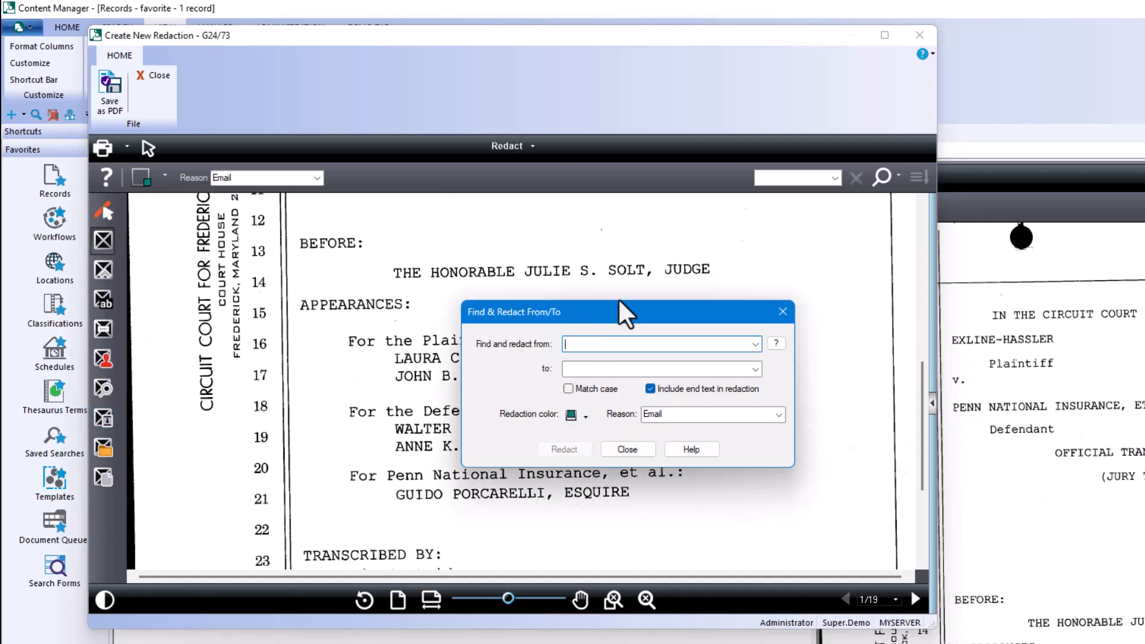
click(756, 344)
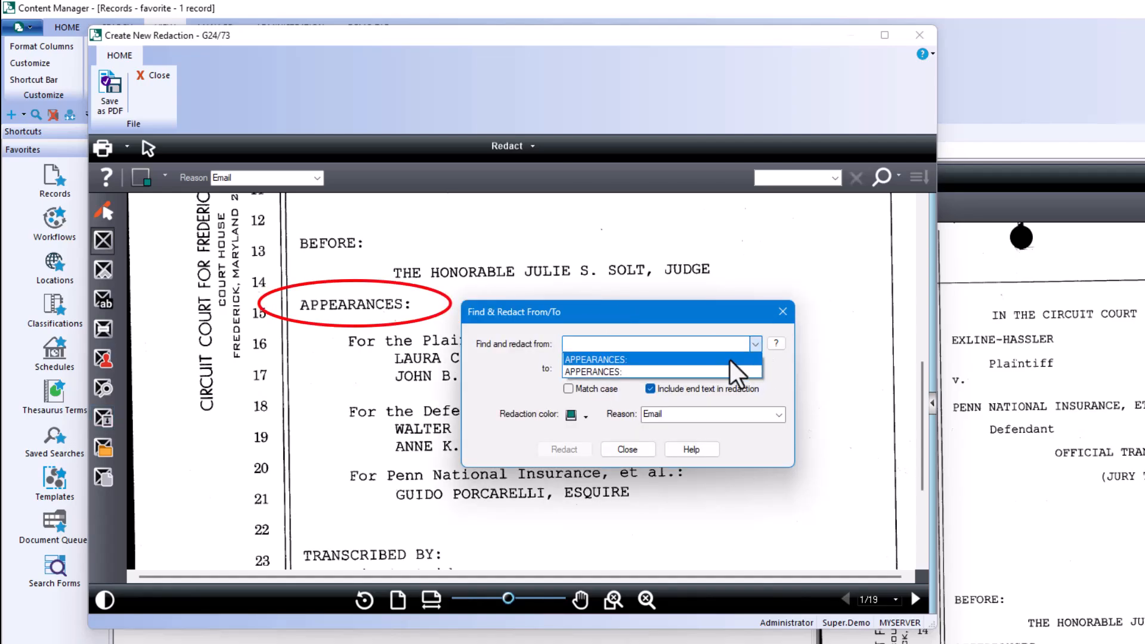
click(730, 360)
click(754, 369)
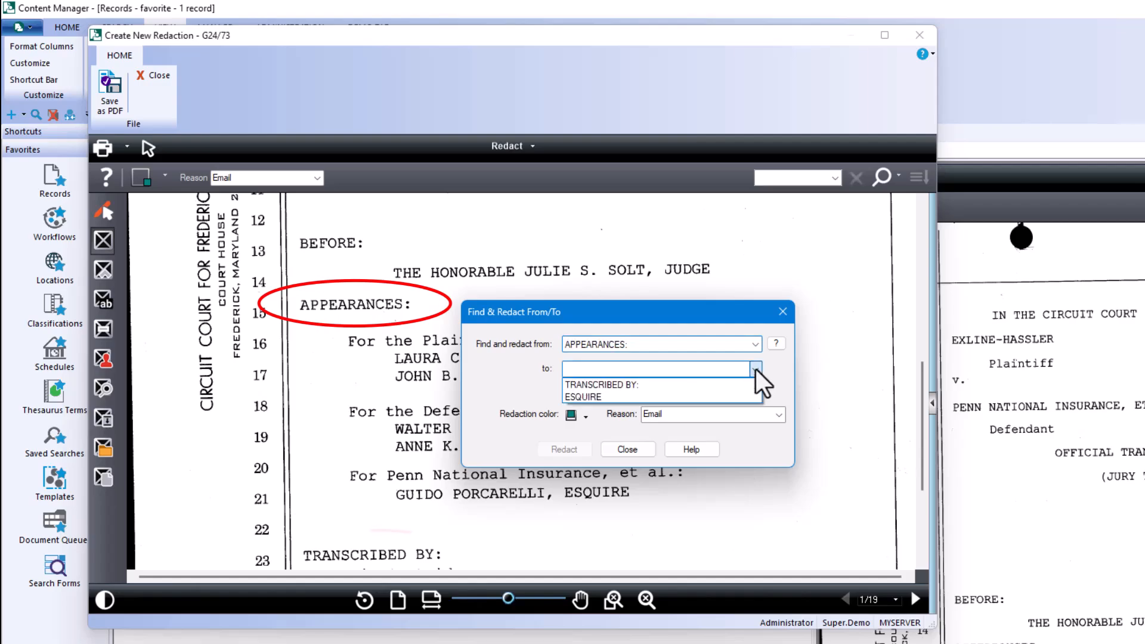
click(729, 381)
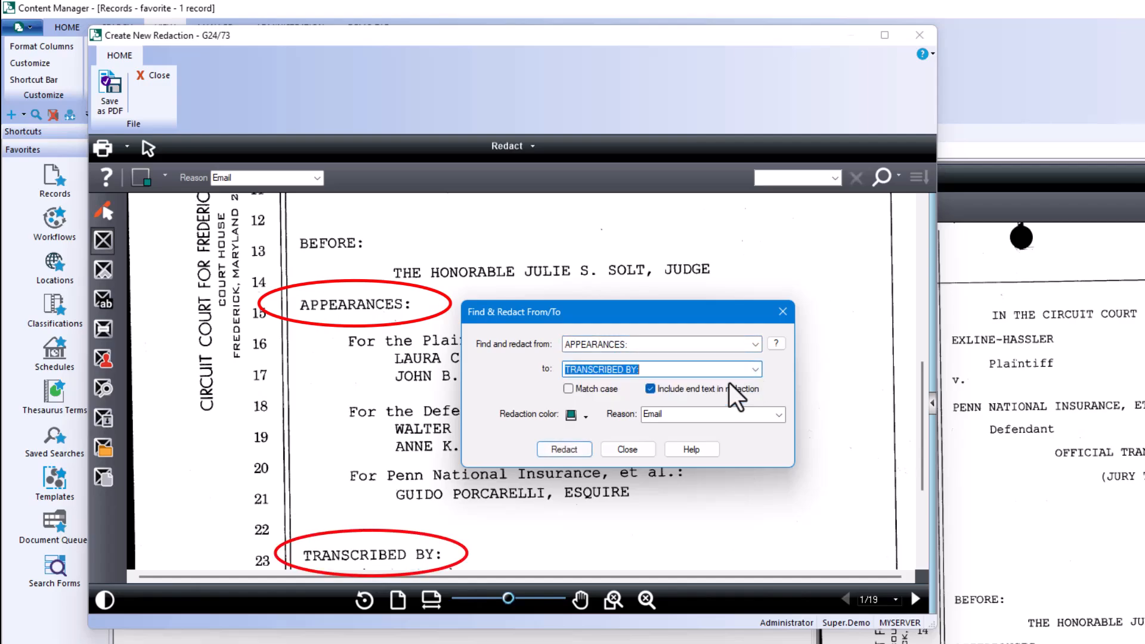
click(580, 418)
click(583, 446)
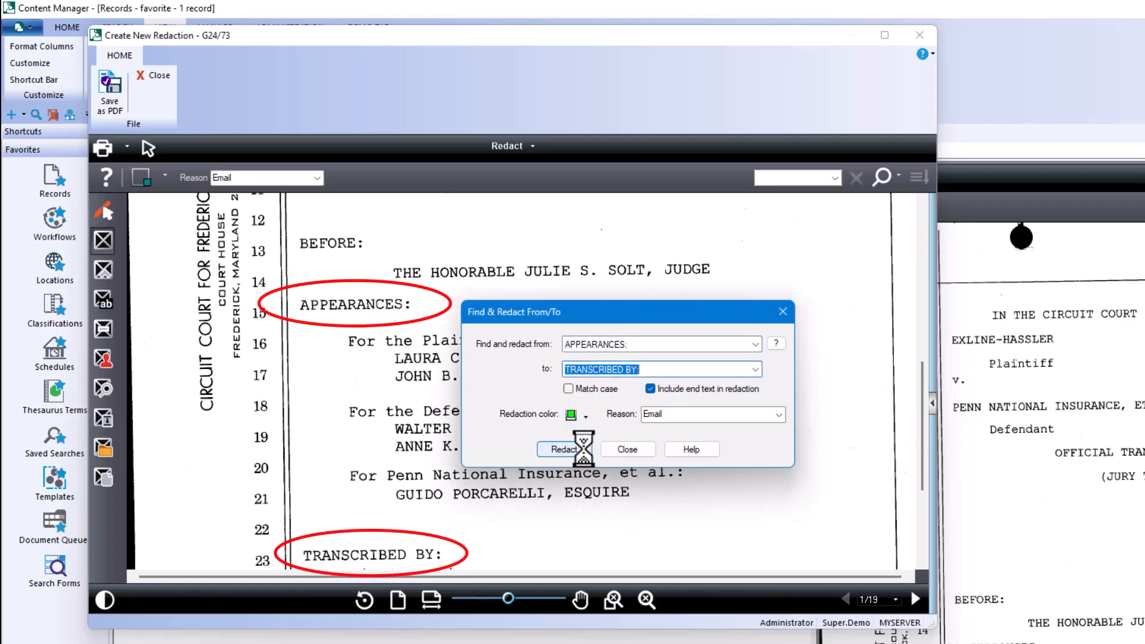
click(647, 416)
text(Legal)
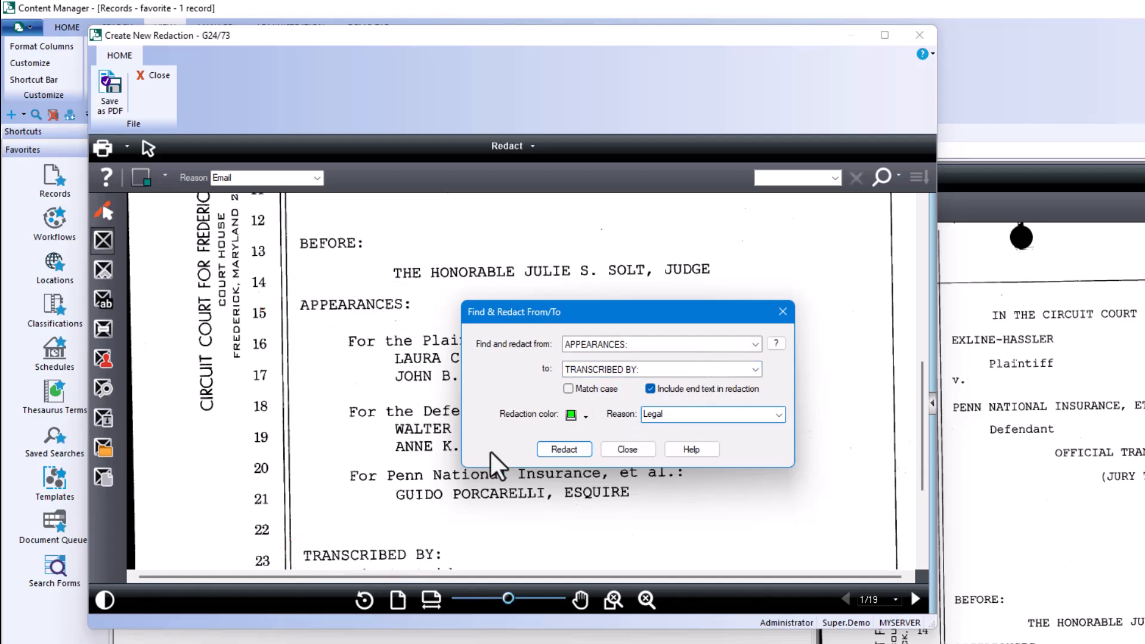
key(Return)
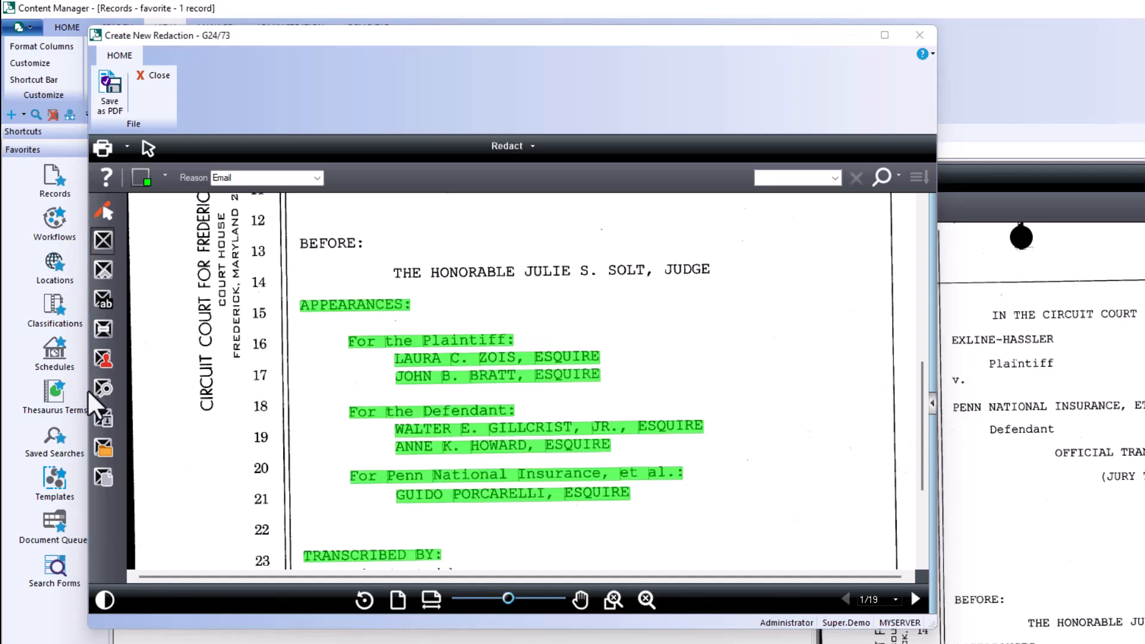
Redact the whole of page 3 in green with the reason "Legal", and undo that page redaction.
scroll(616, 343, down, 3)
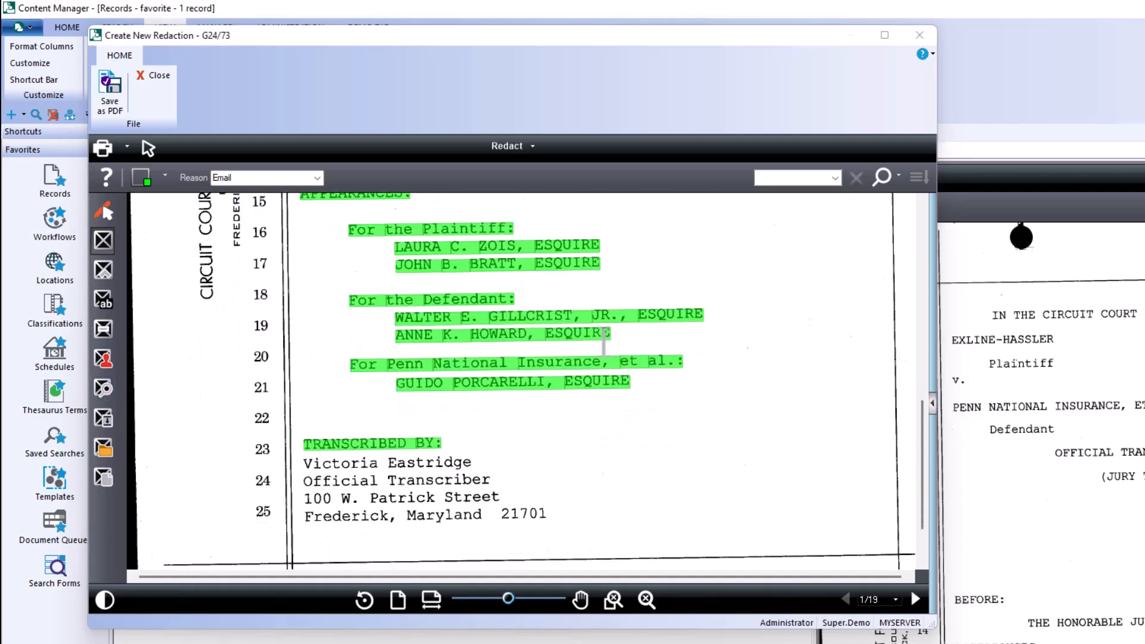
scroll(603, 340, up, 2)
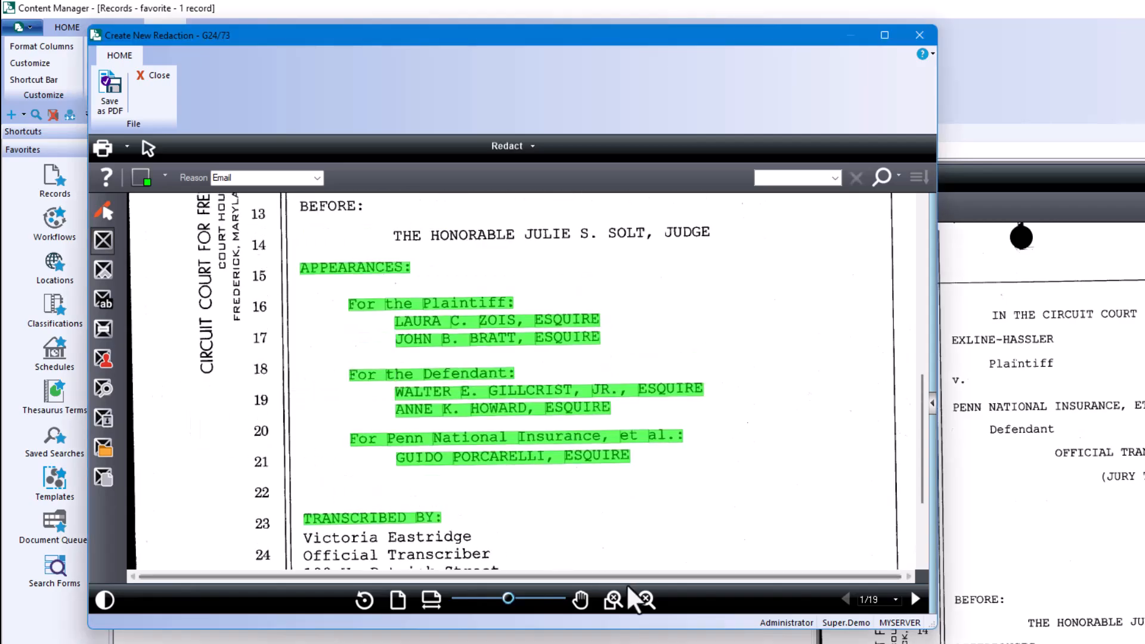
click(914, 601)
click(914, 601)
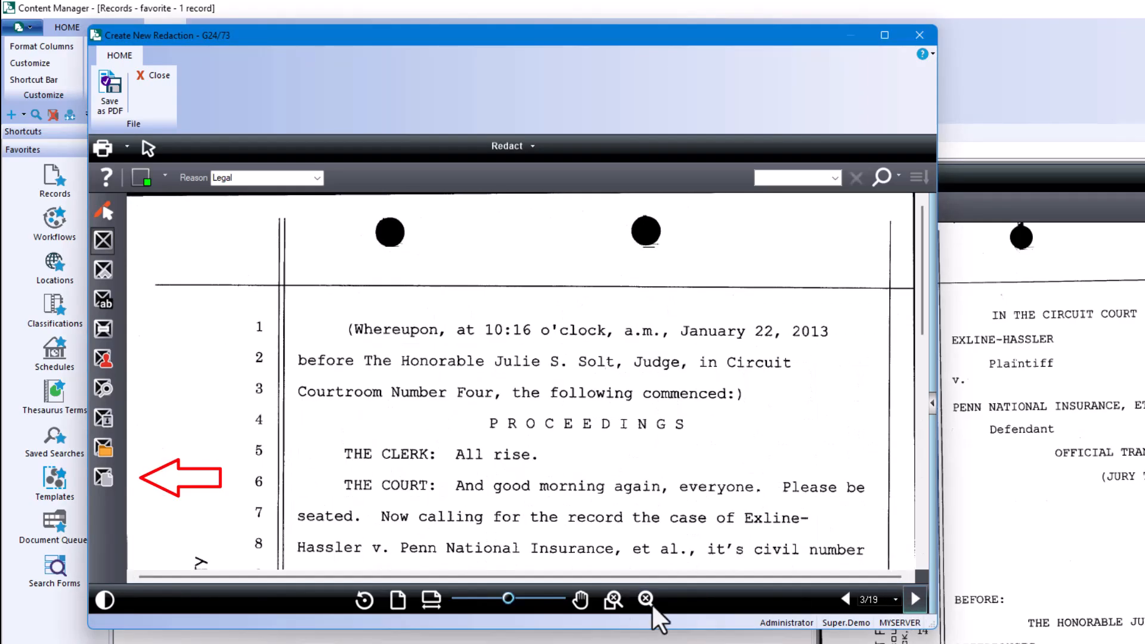
click(103, 478)
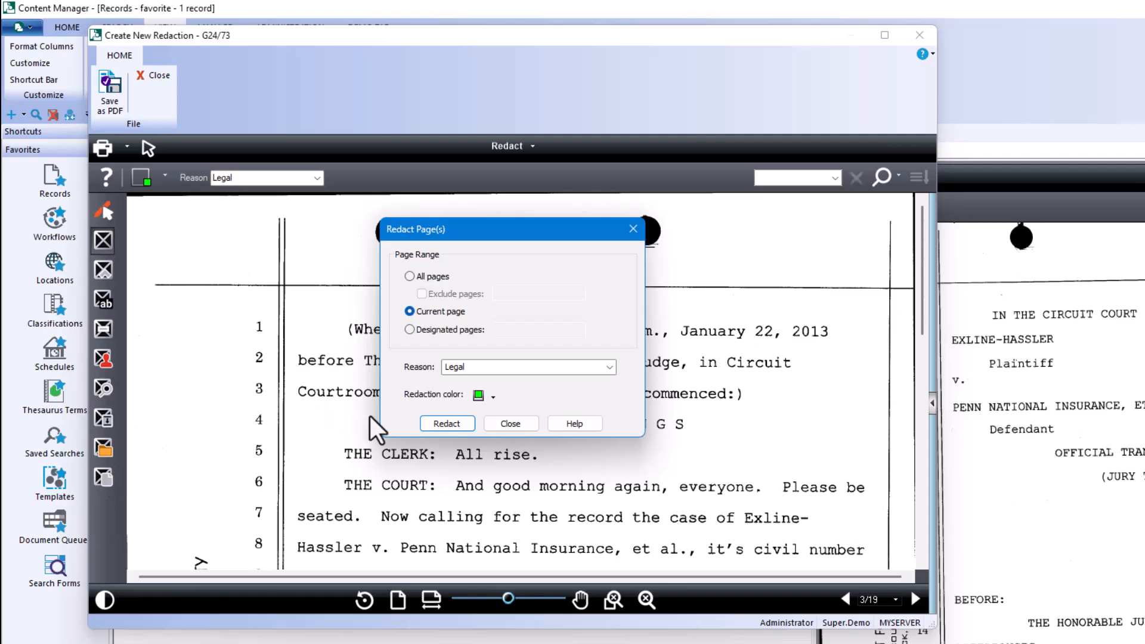
click(424, 425)
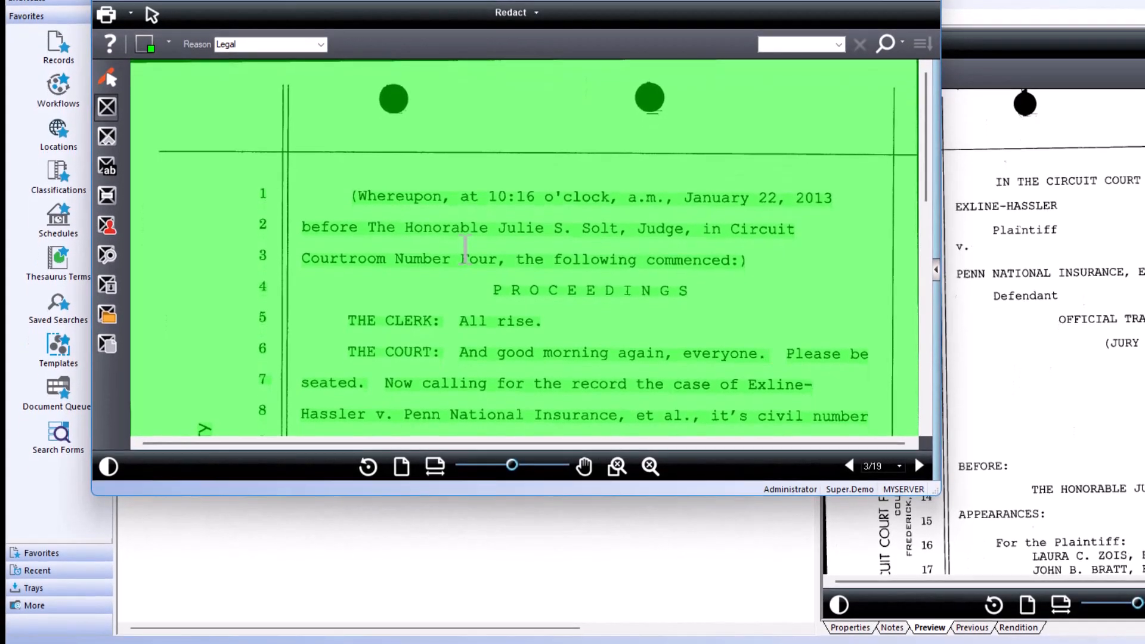
right_click(464, 302)
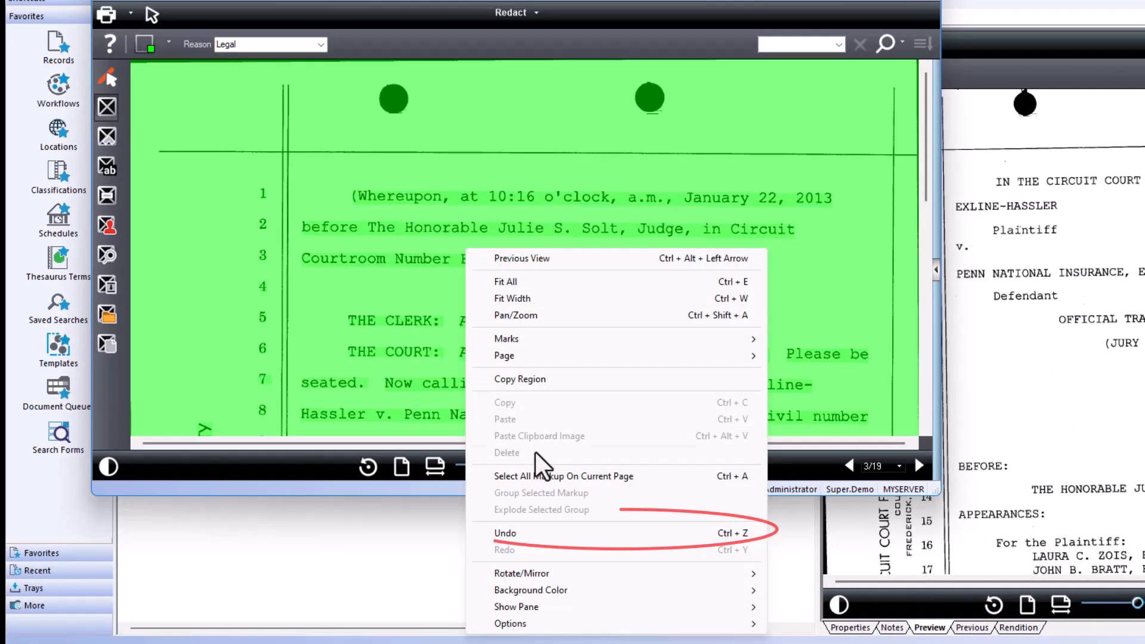
click(537, 534)
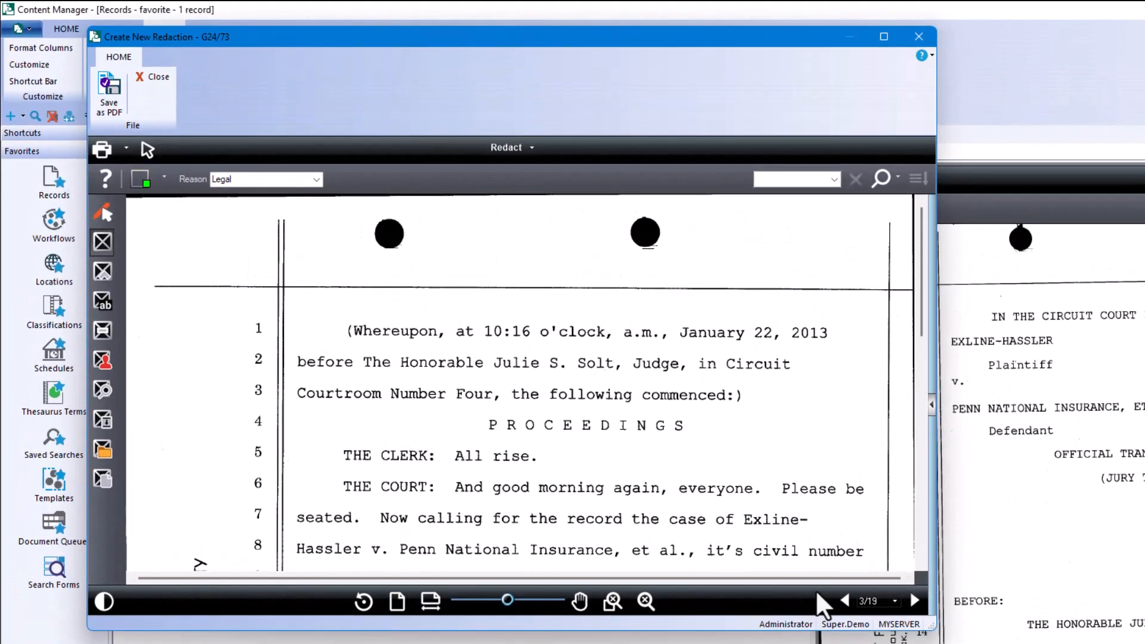
Go back to the redacted appearances section on page 1 and close the redaction window.
click(847, 525)
click(846, 526)
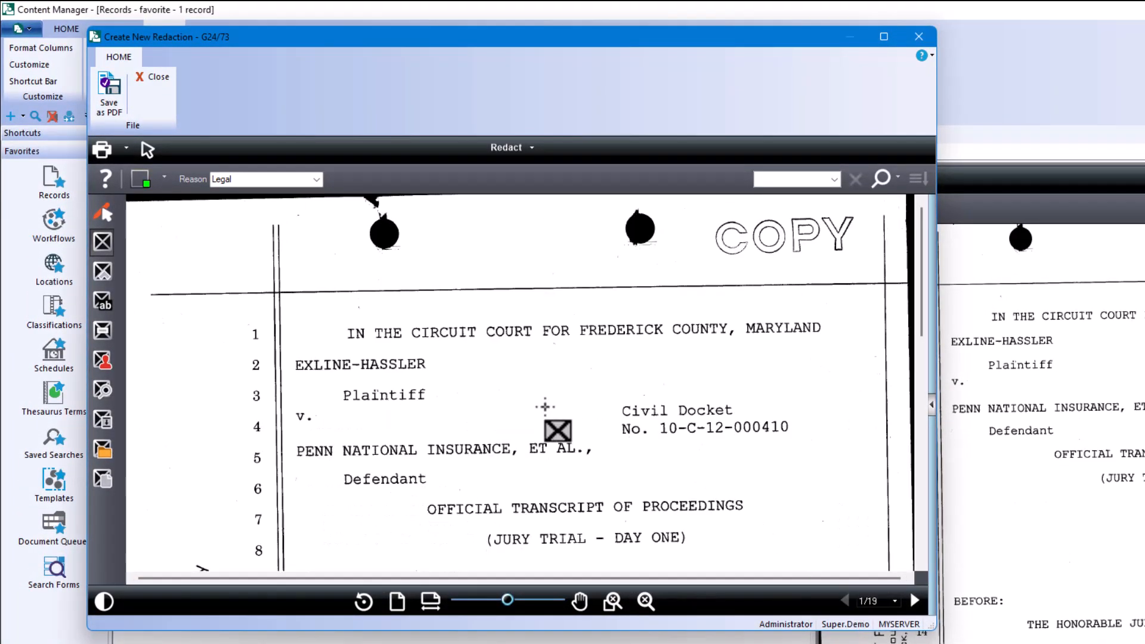
scroll(545, 407, down, 7)
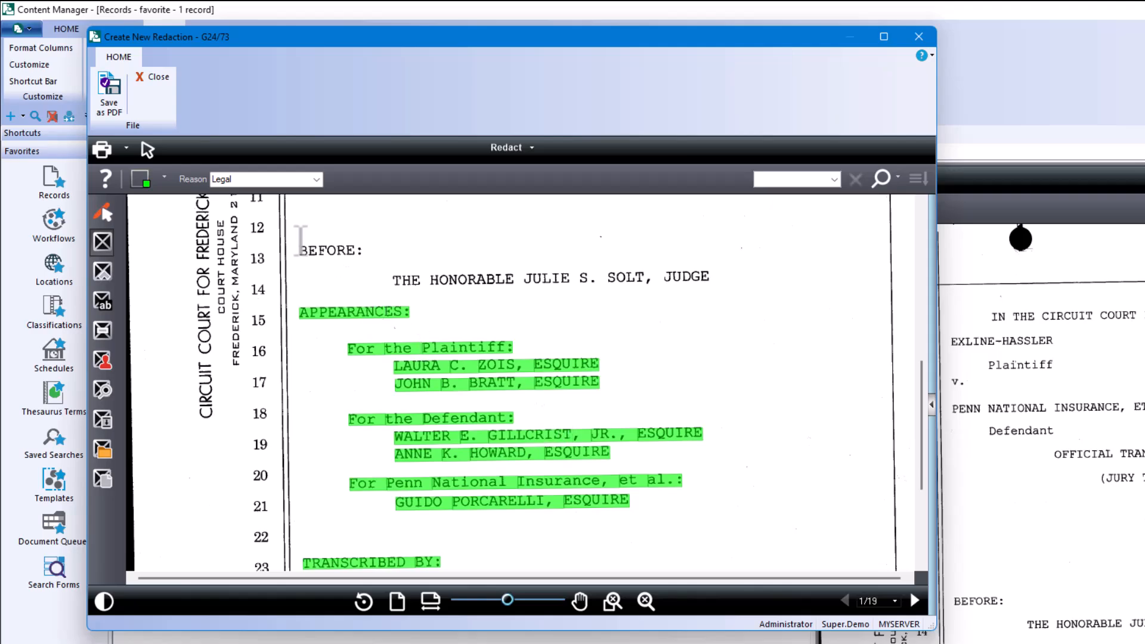
click(154, 77)
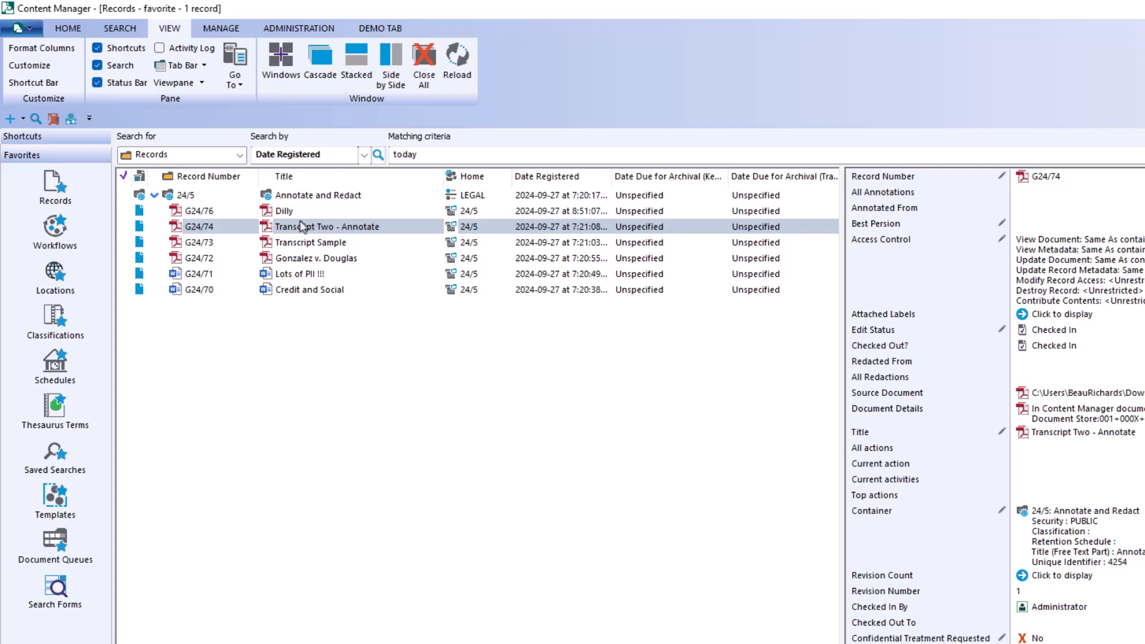
Start a new annotation of the "Transcript Two - Annotate" record and bring up the annotation tools.
click(219, 231)
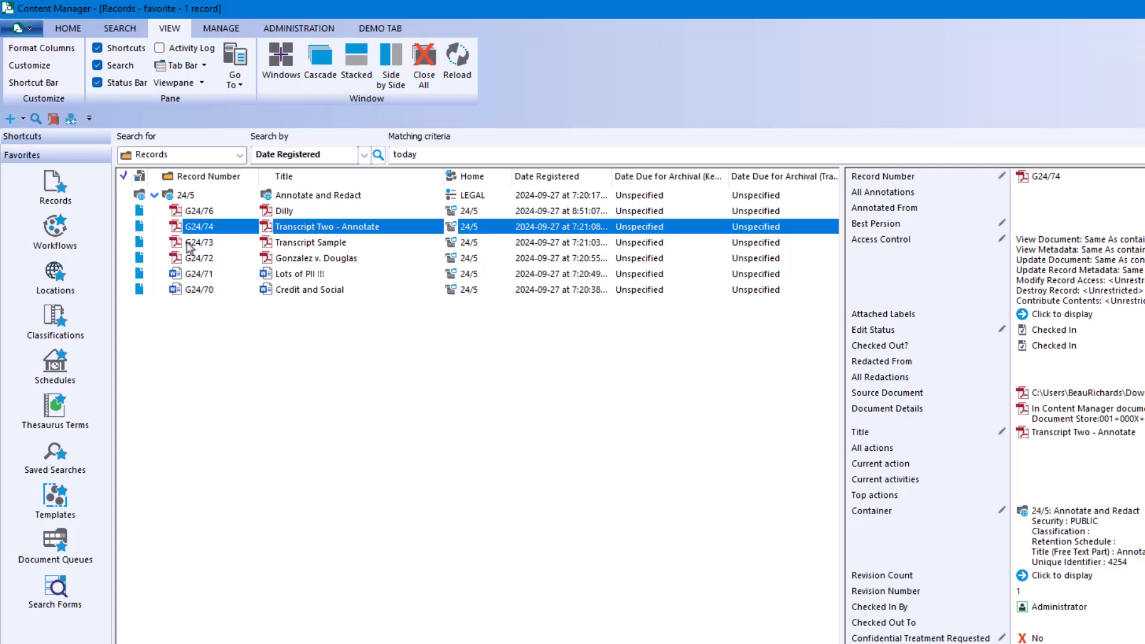
right_click(224, 229)
mouse_move(301, 317)
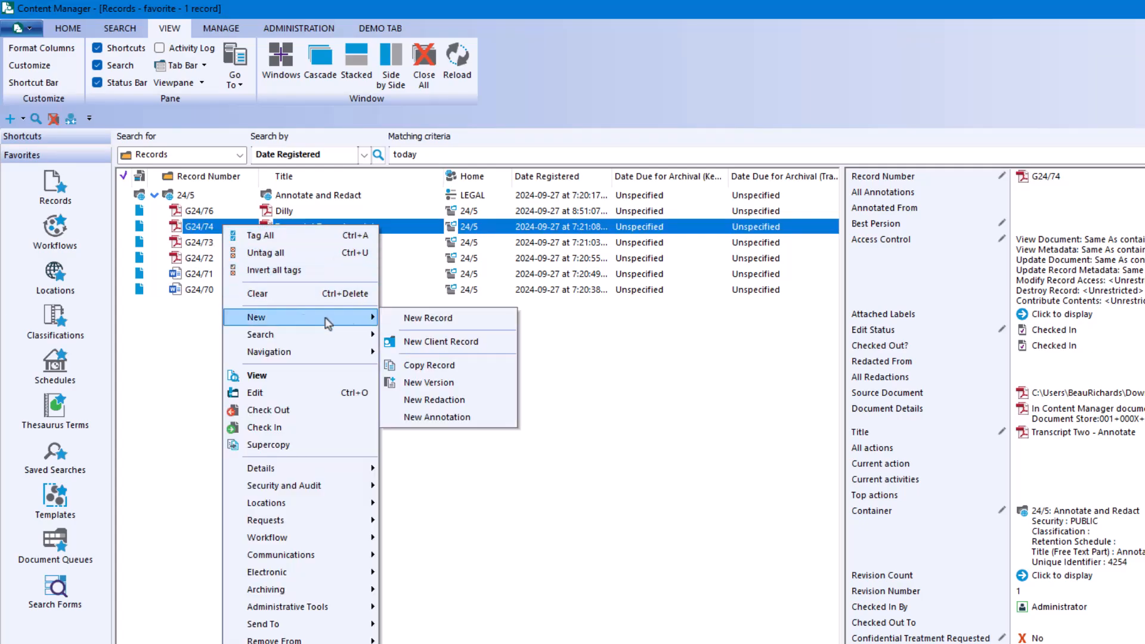
click(462, 419)
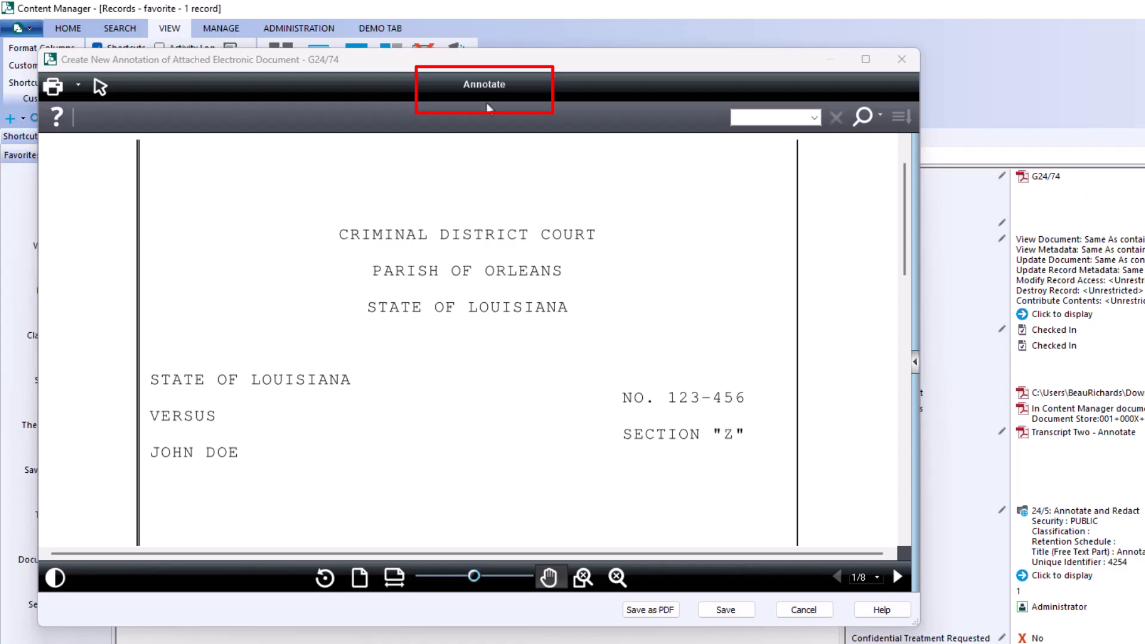
click(483, 87)
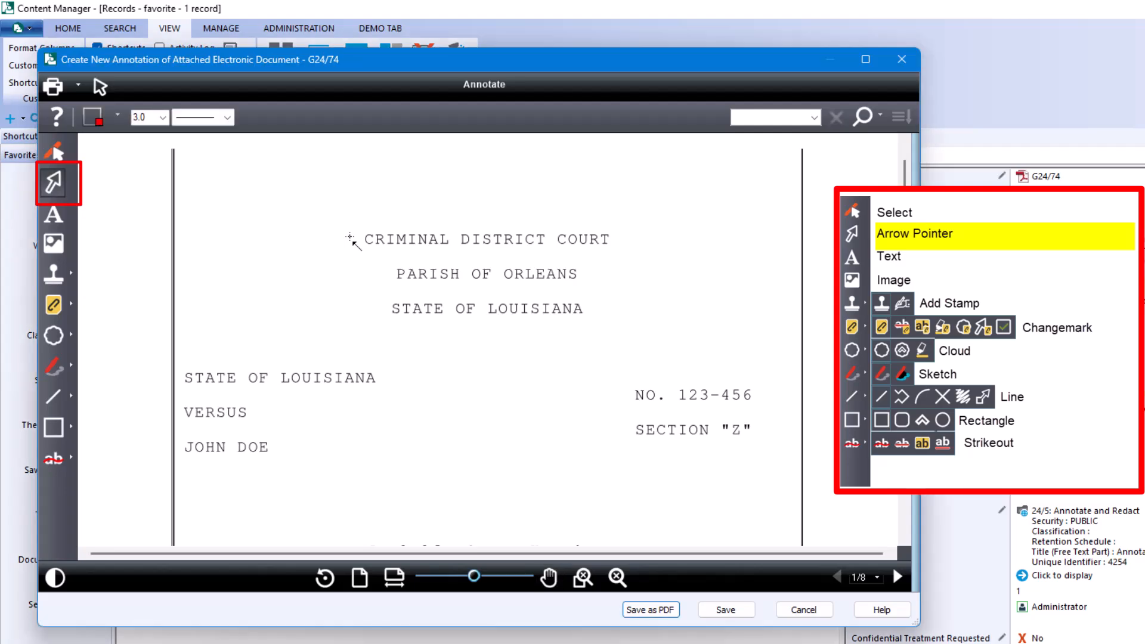
Draw a red arrow pointing at "CRIMINAL DISTRICT COURT" and add the red annotation "Text" above and to the right of that heading.
mouse_move(351, 240)
mouse_down()
mouse_move(299, 239)
mouse_move(229, 218)
mouse_move(190, 186)
mouse_up()
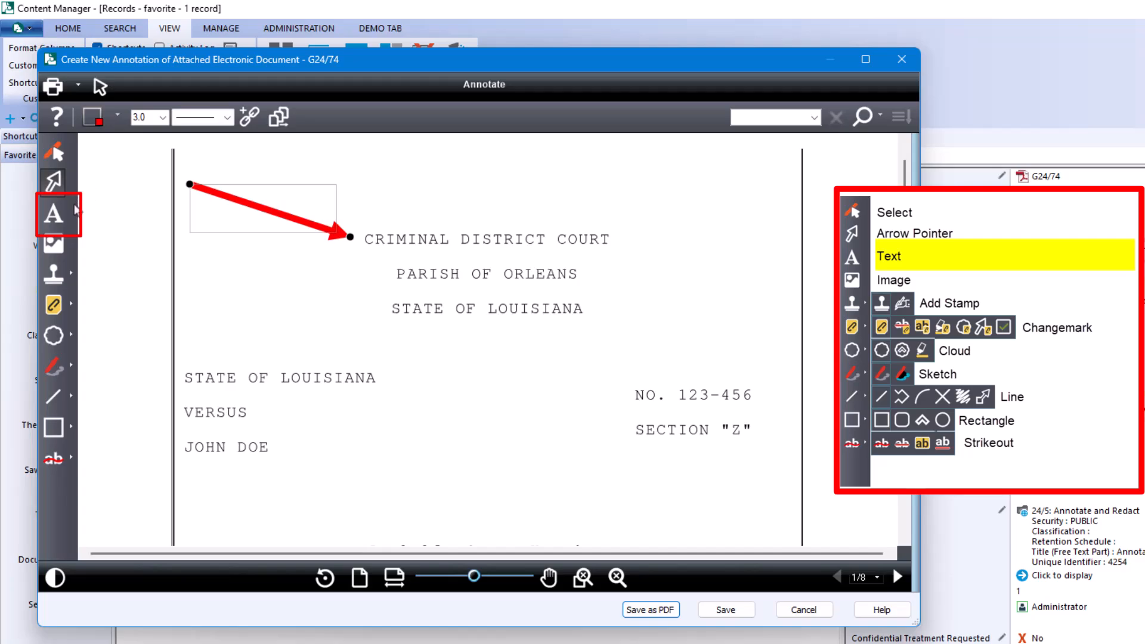
click(55, 214)
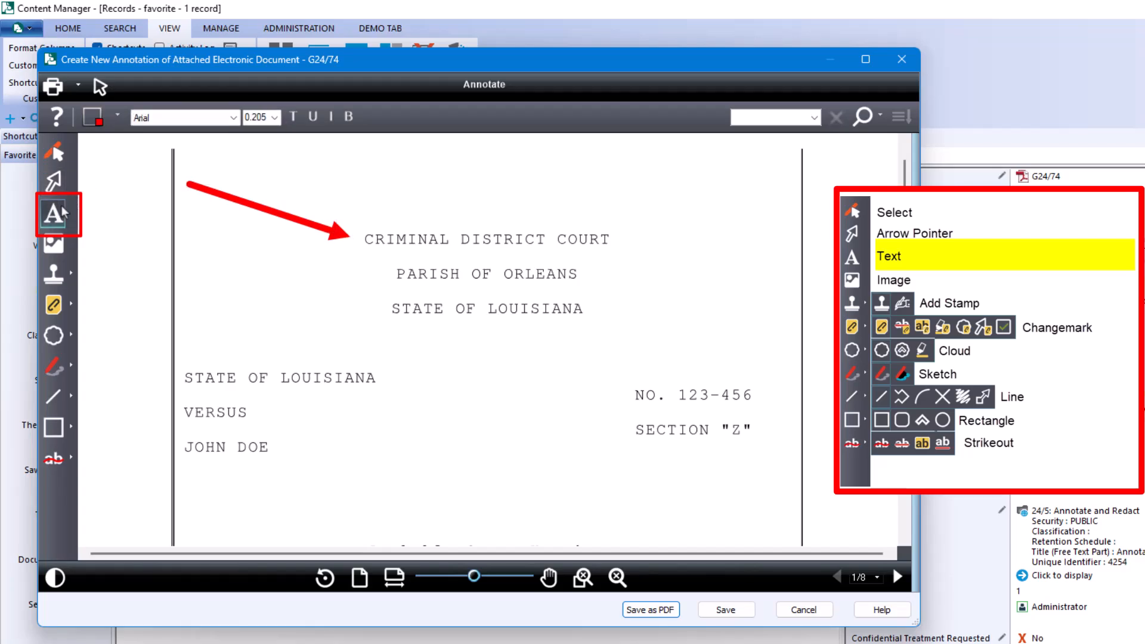
mouse_move(637, 162)
mouse_down()
mouse_move(692, 190)
mouse_move(775, 205)
mouse_move(755, 211)
mouse_up()
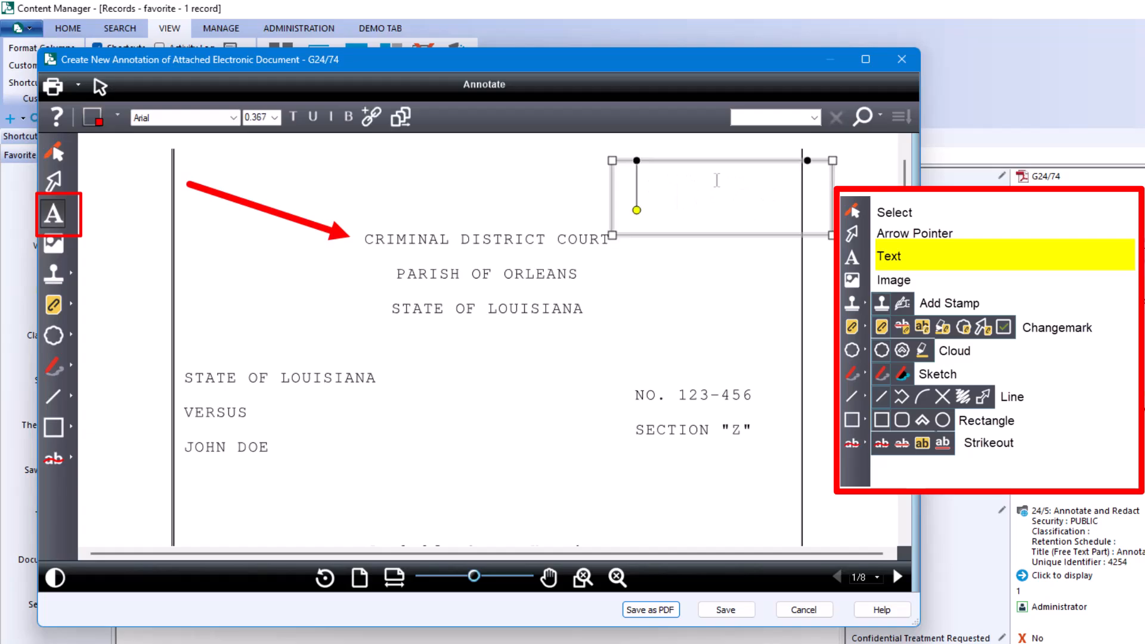
text(Text)
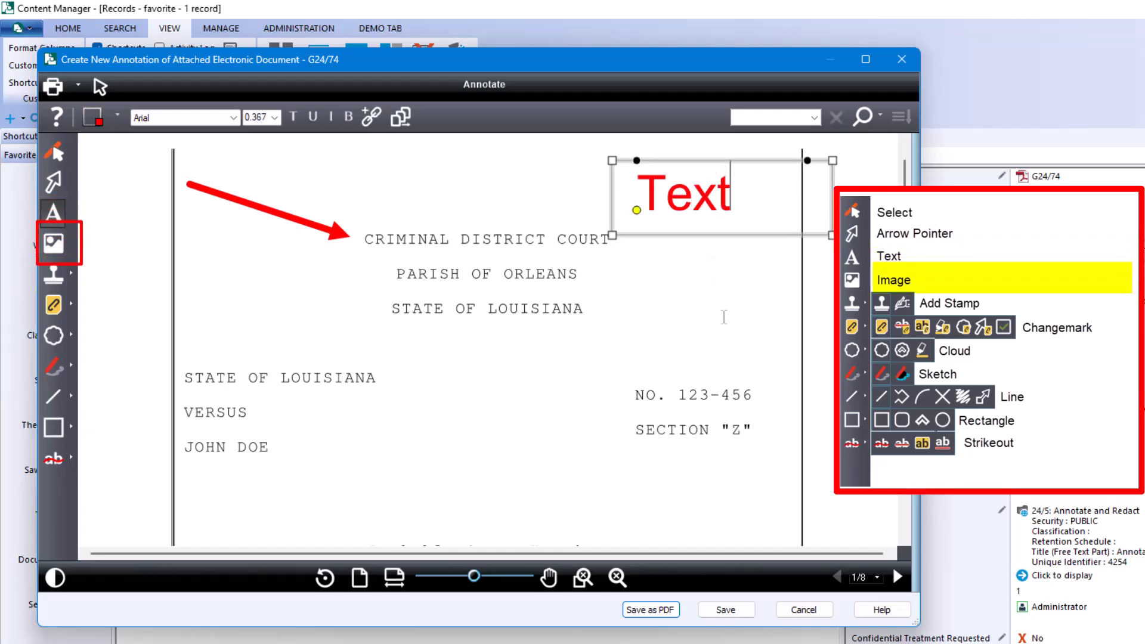
click(724, 317)
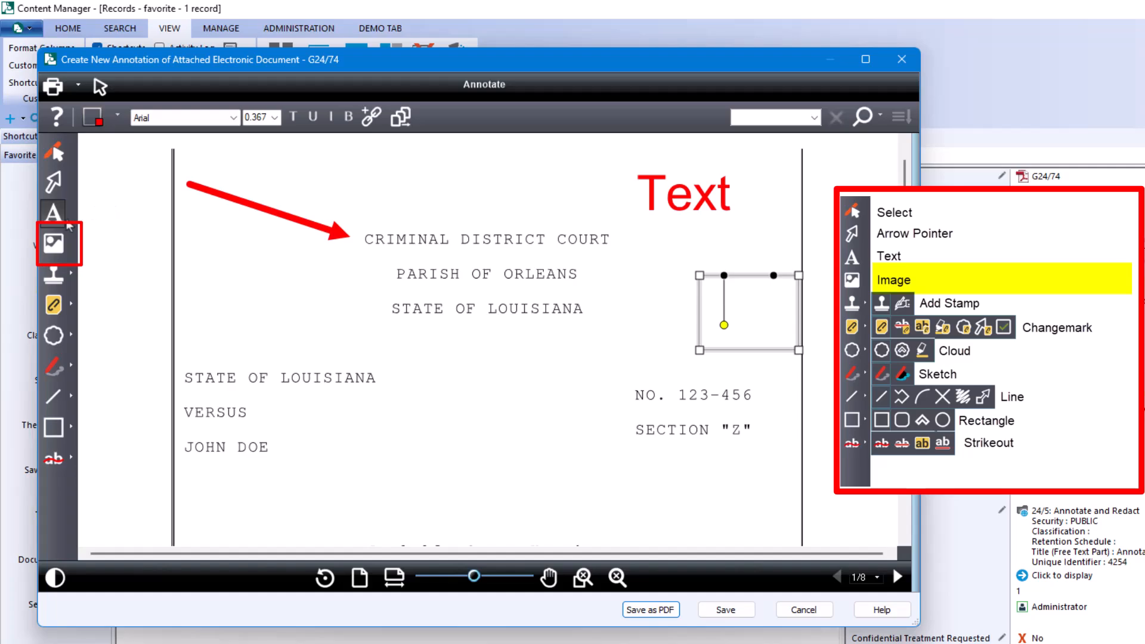
Place the IF Globe.jpg image in the page's upper-left corner at the tail of the red arrow.
click(59, 246)
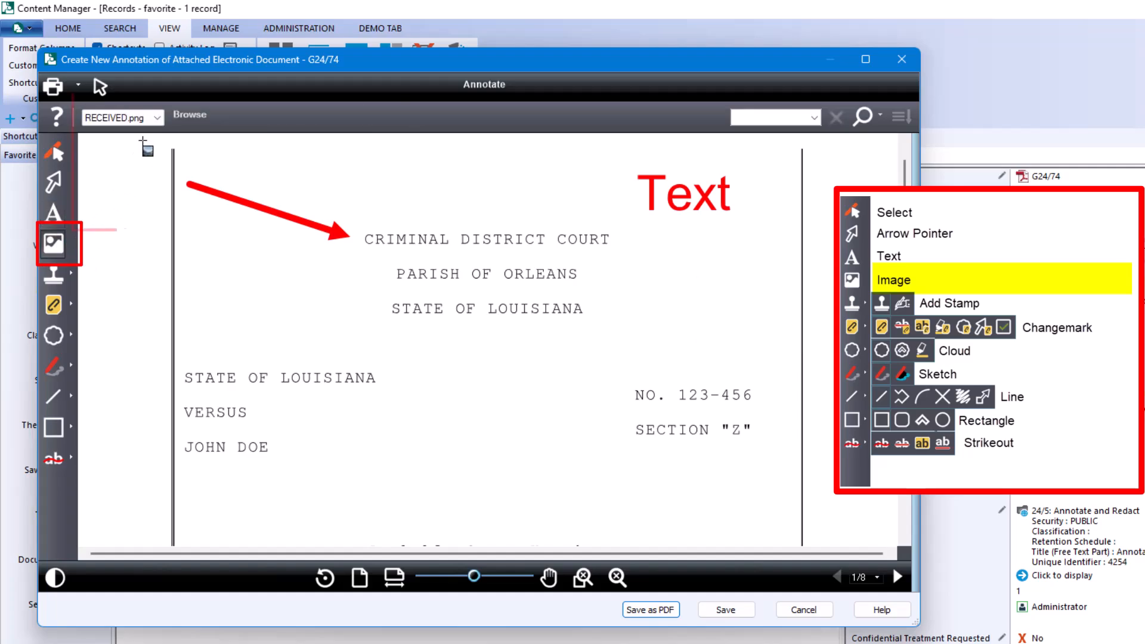
click(158, 119)
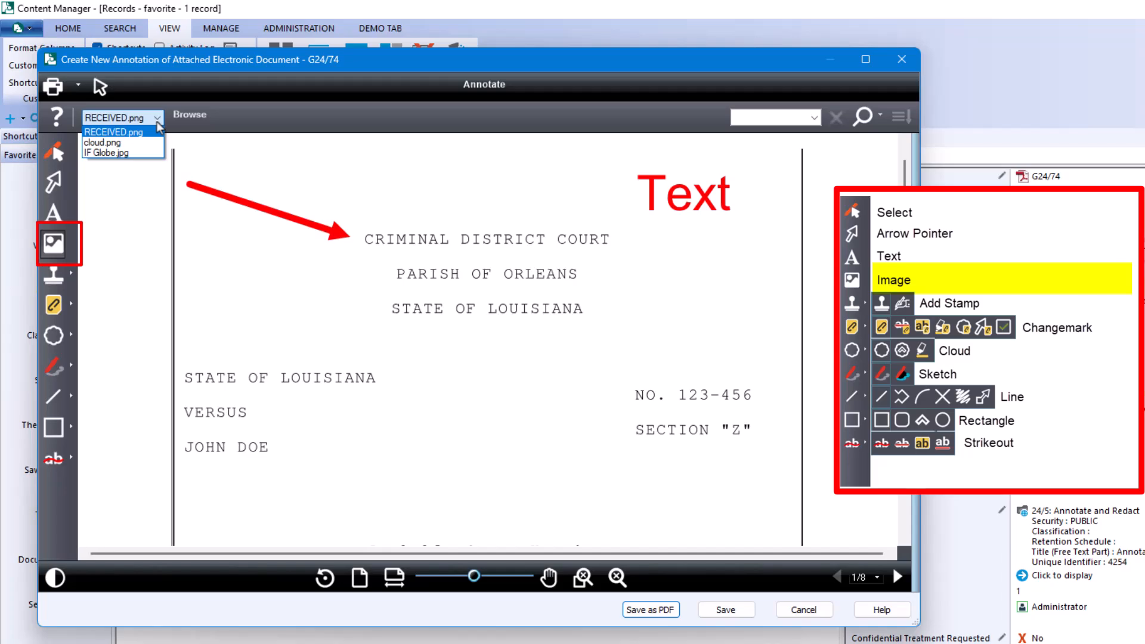
click(134, 153)
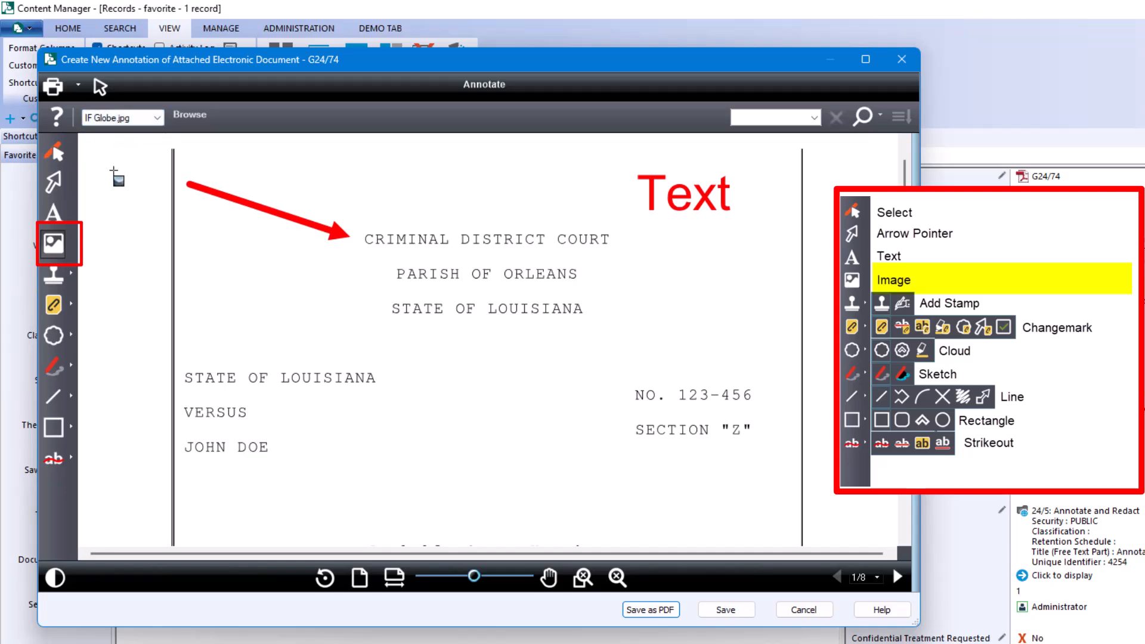
click(113, 171)
drag(118, 195, 145, 226)
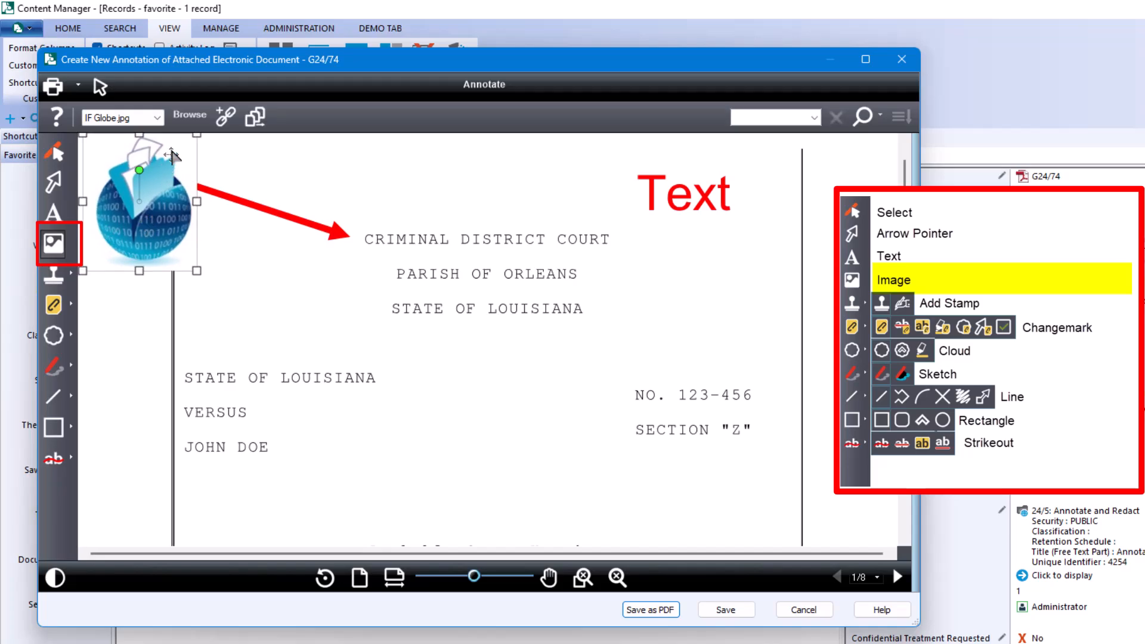
click(191, 122)
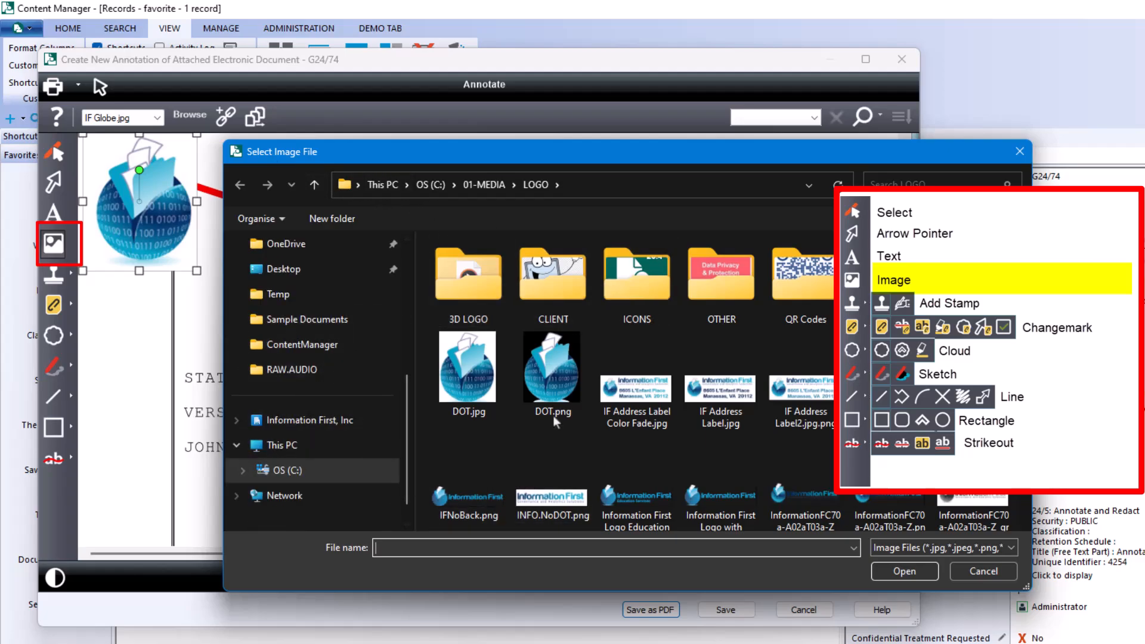
click(981, 575)
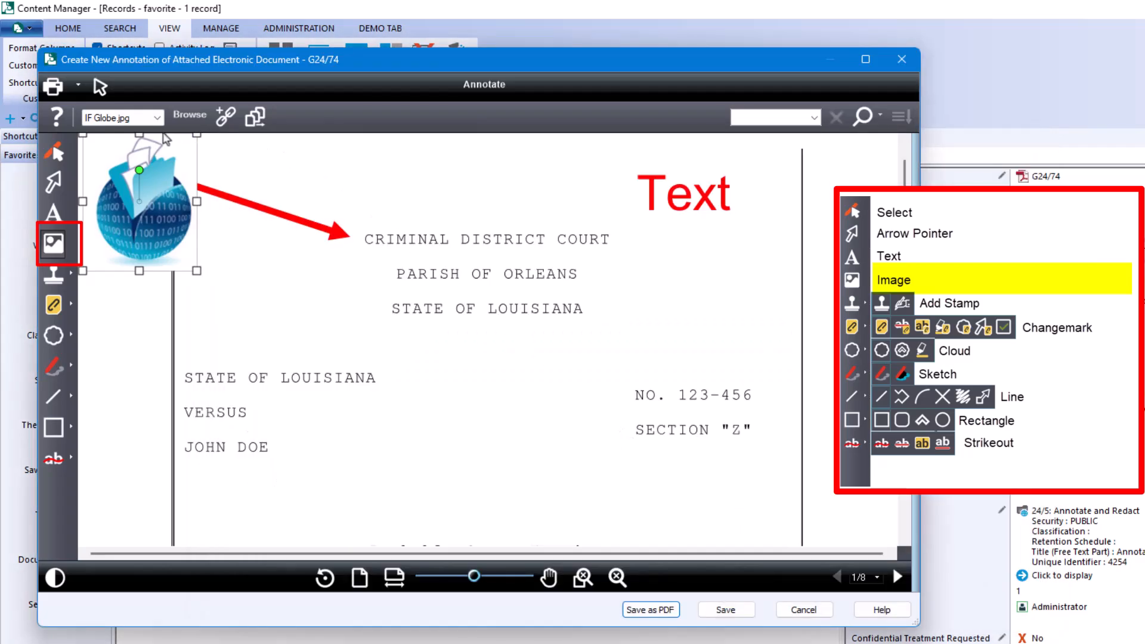
Place the RECEIVED.png image above the "CRIMINAL DISTRICT COURT" heading.
click(157, 117)
click(126, 147)
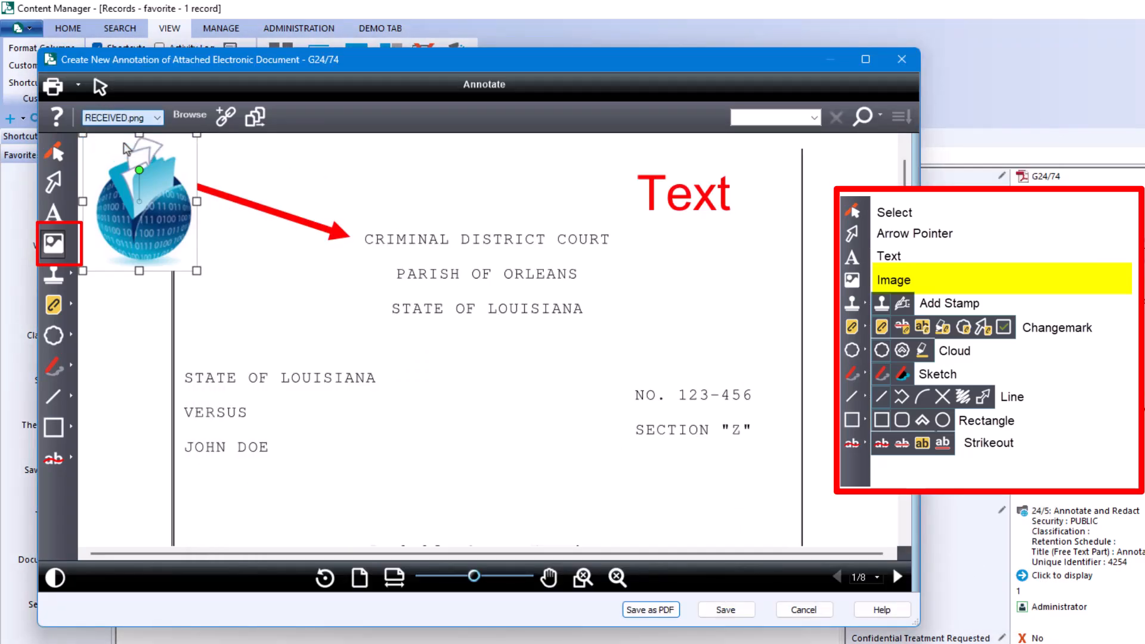
mouse_move(392, 150)
mouse_down()
mouse_move(439, 173)
mouse_move(564, 185)
mouse_up()
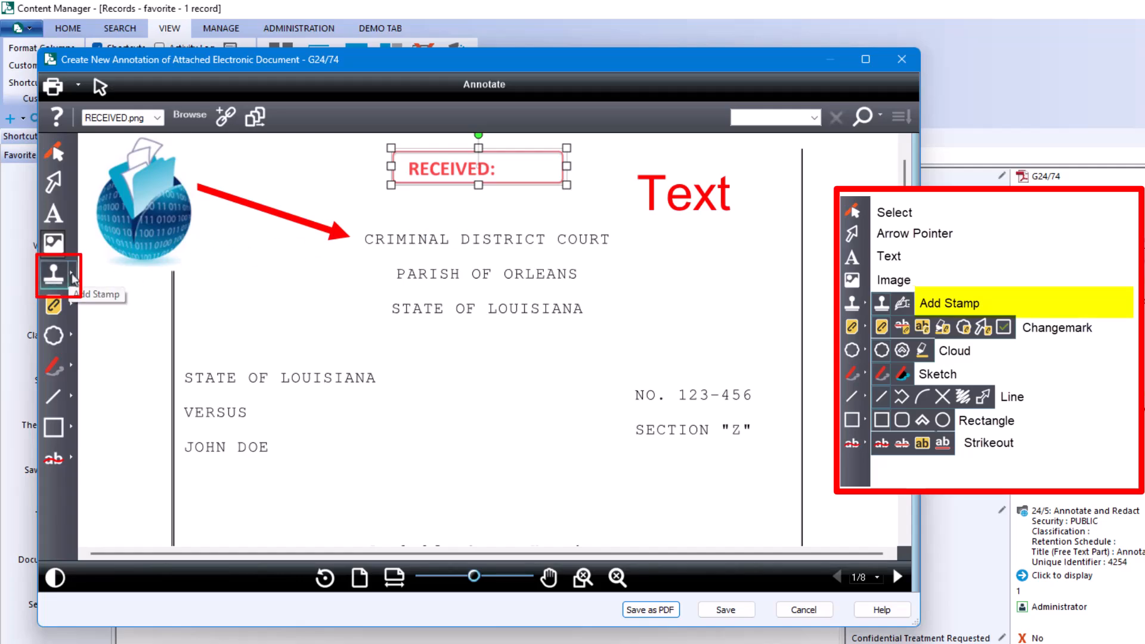
Start a signature stamp, enter the signer's full name, and load Signature.png as the signature image.
click(72, 277)
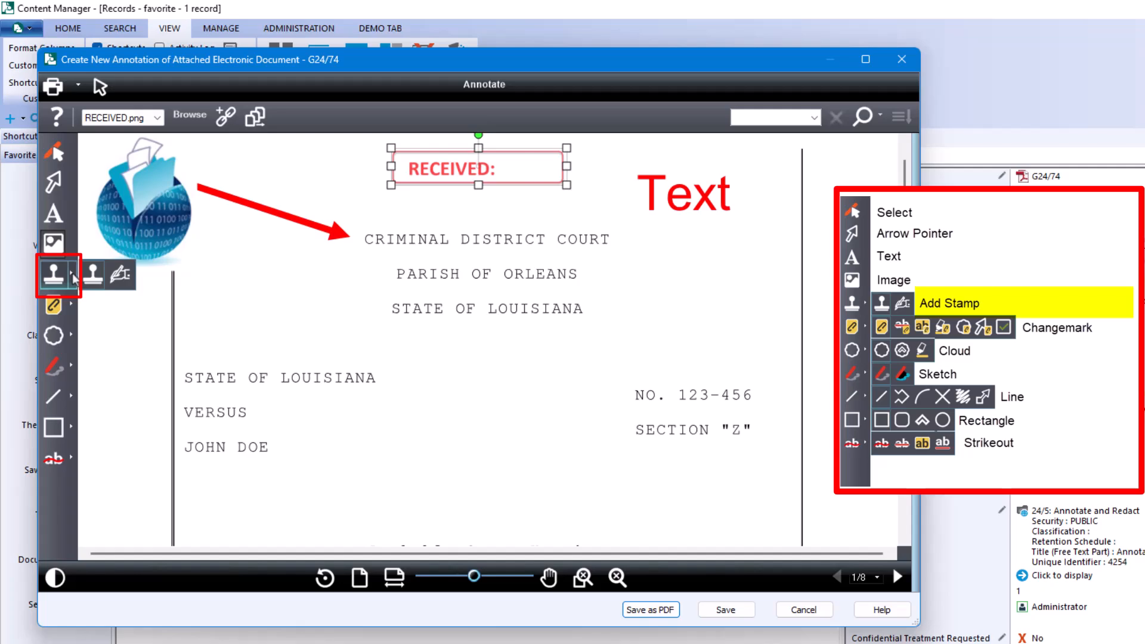
click(120, 273)
click(155, 168)
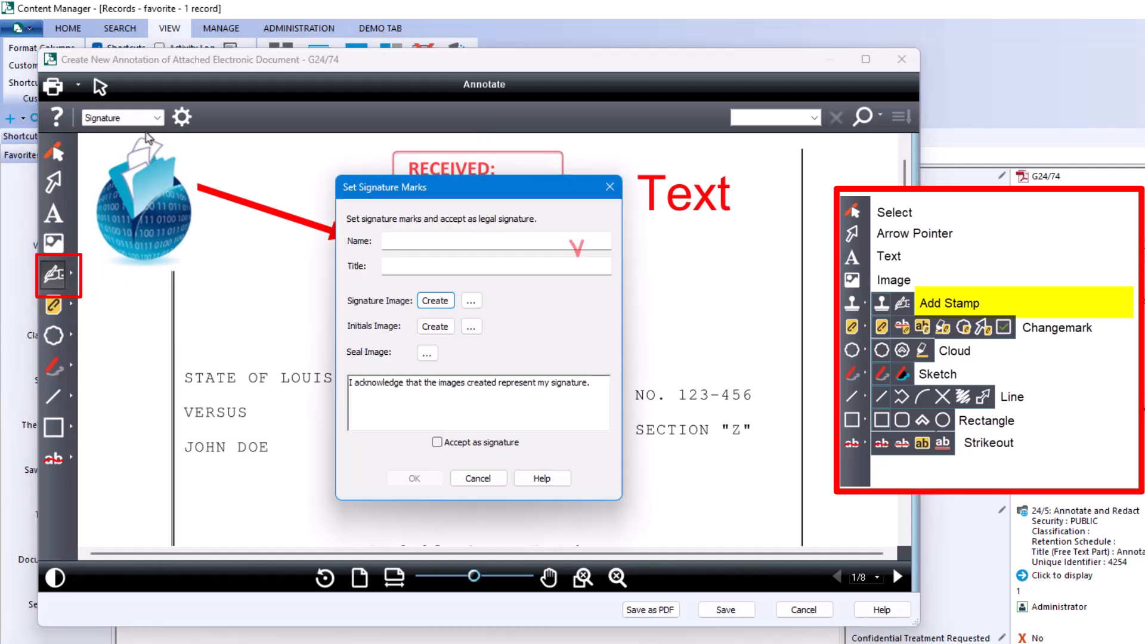
click(403, 243)
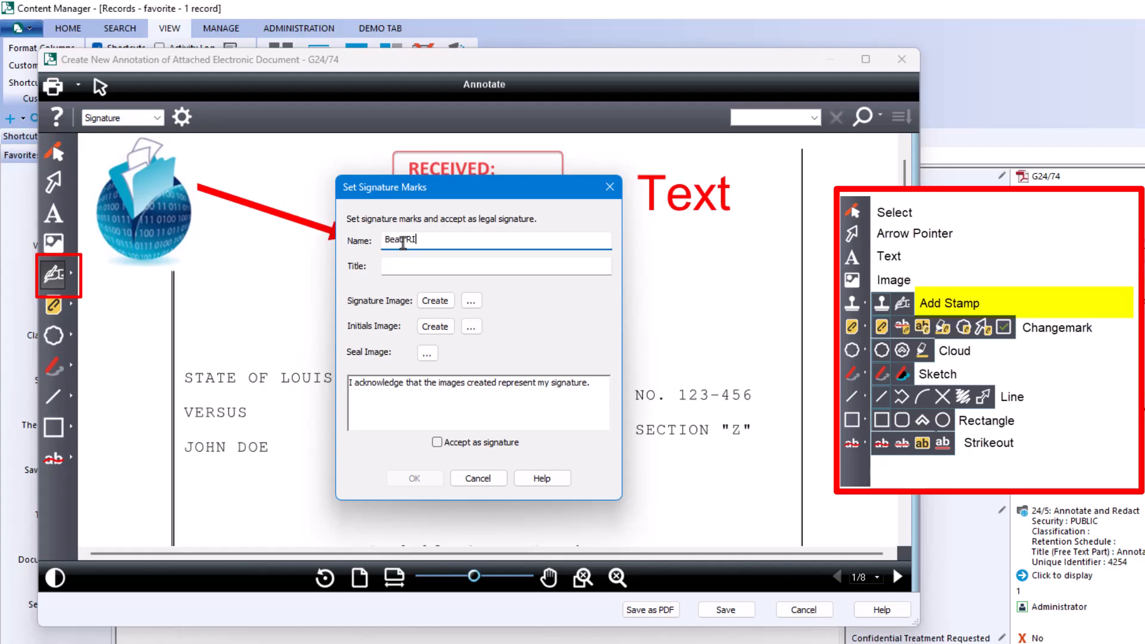
click(471, 301)
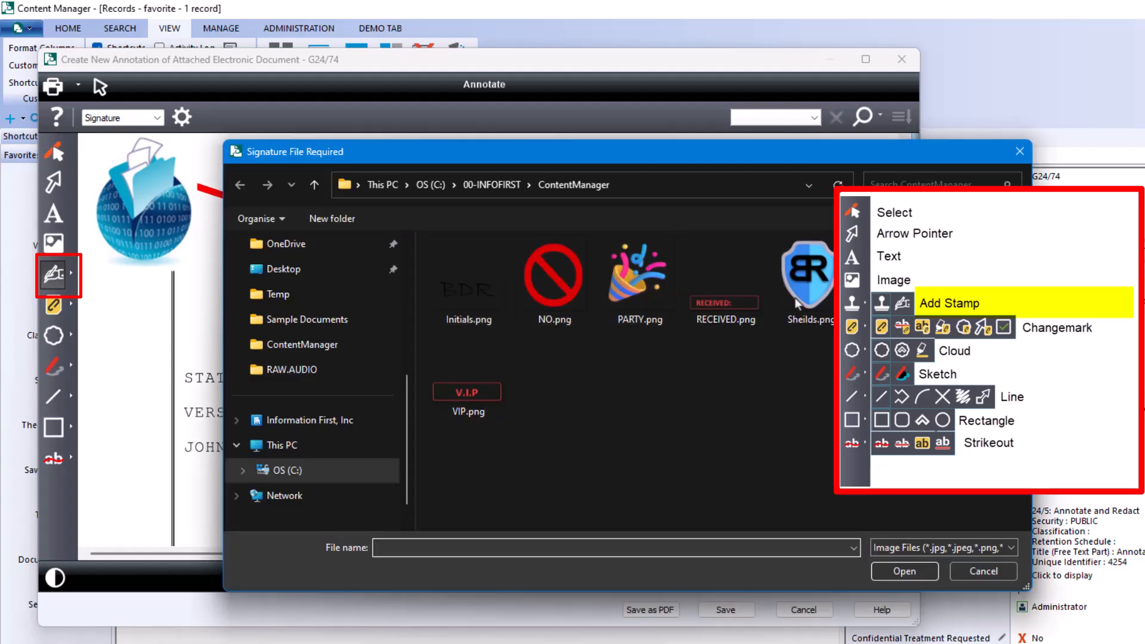
text(Signature.png)
click(904, 582)
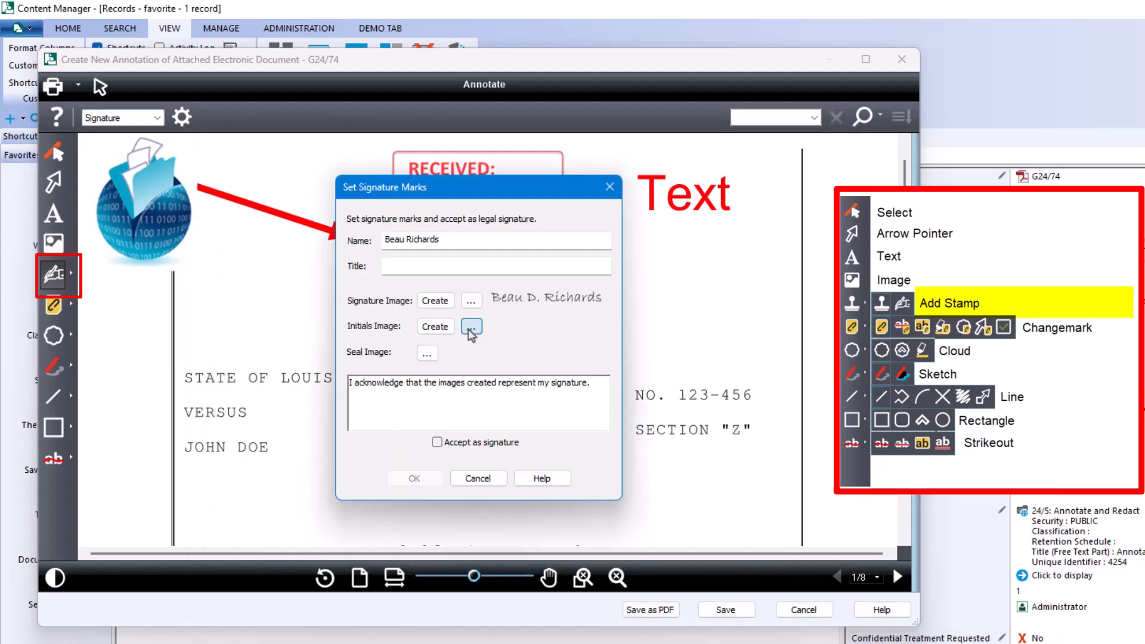
Load Initials.png as the initials image and Sheilds.png as the seal image in the signature marks.
click(470, 328)
click(486, 305)
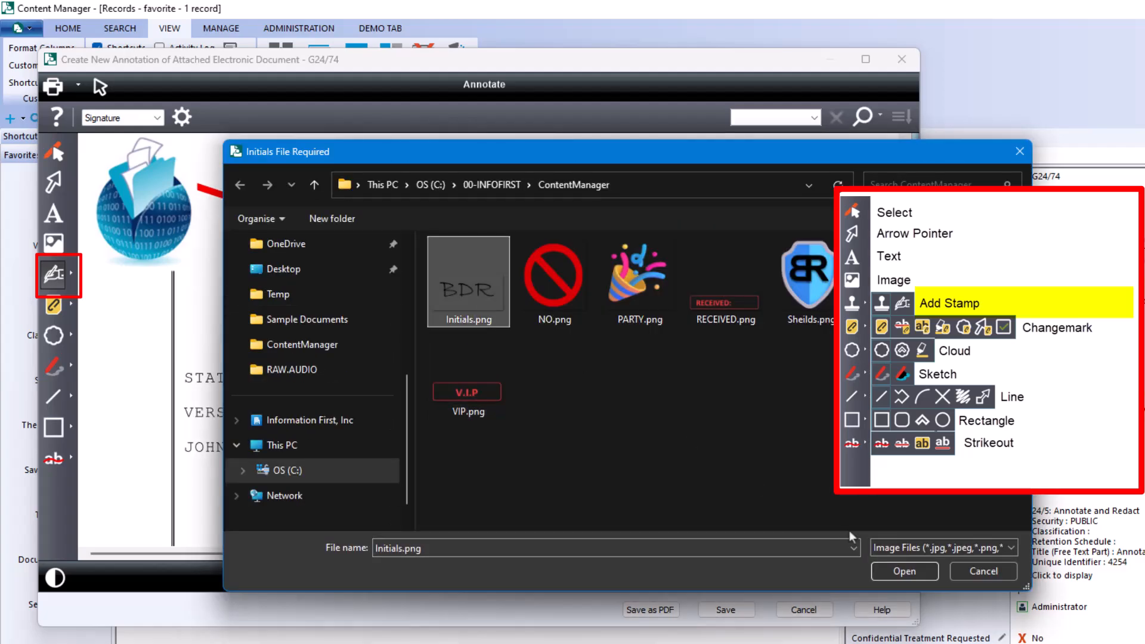
click(904, 572)
click(427, 353)
click(805, 280)
click(902, 574)
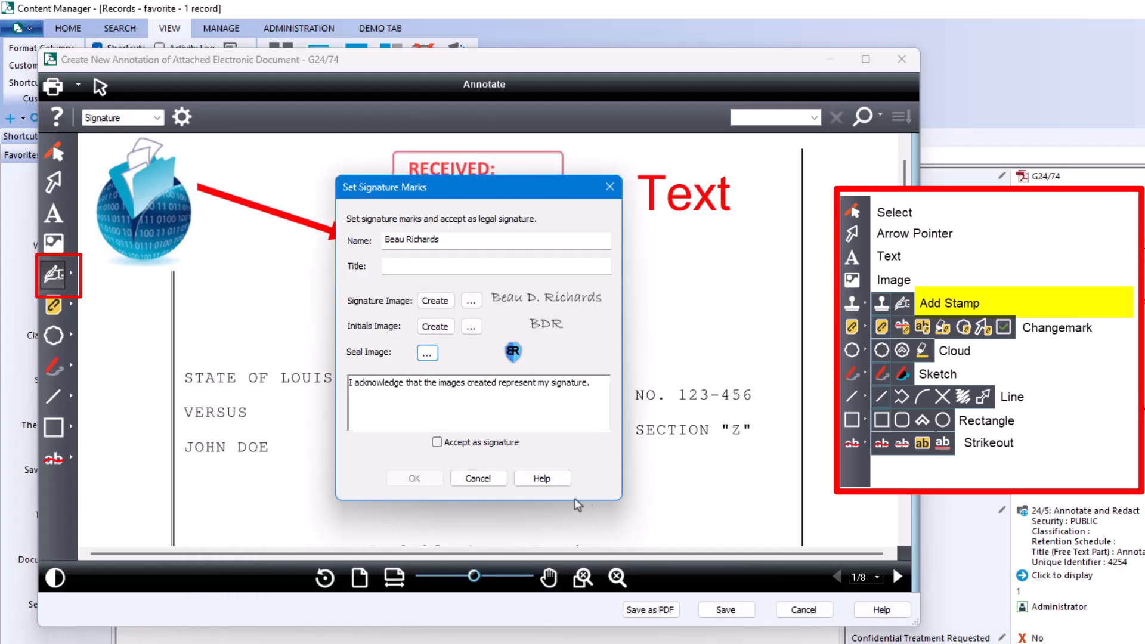
Accept the images as the legal signature and place the signature above the "Probable Cause Hearing" heading.
click(448, 444)
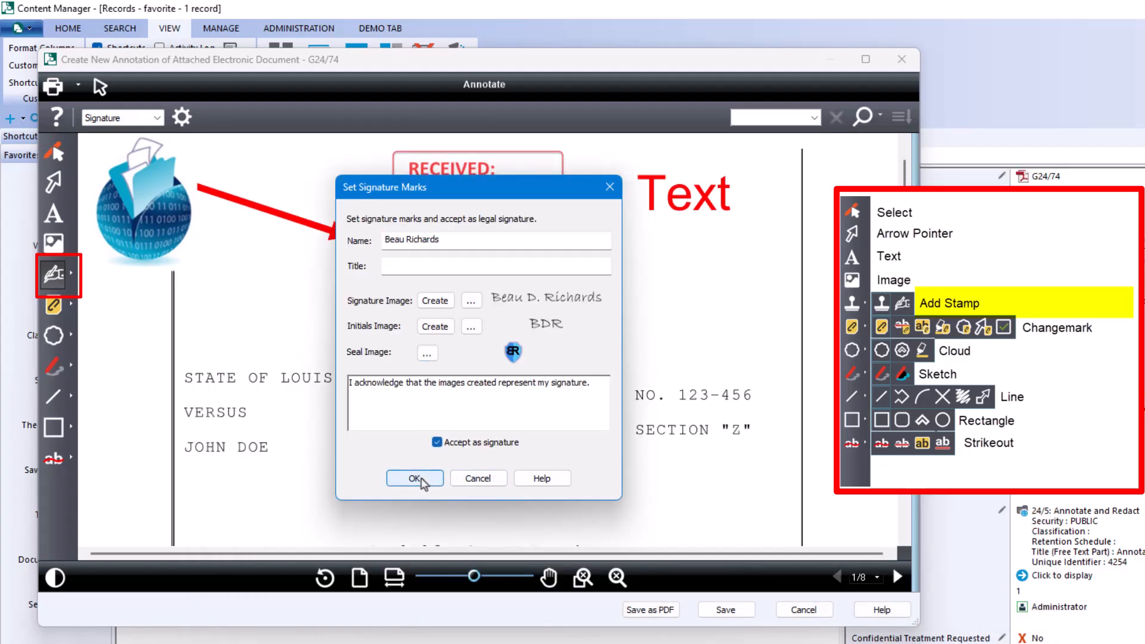
click(415, 478)
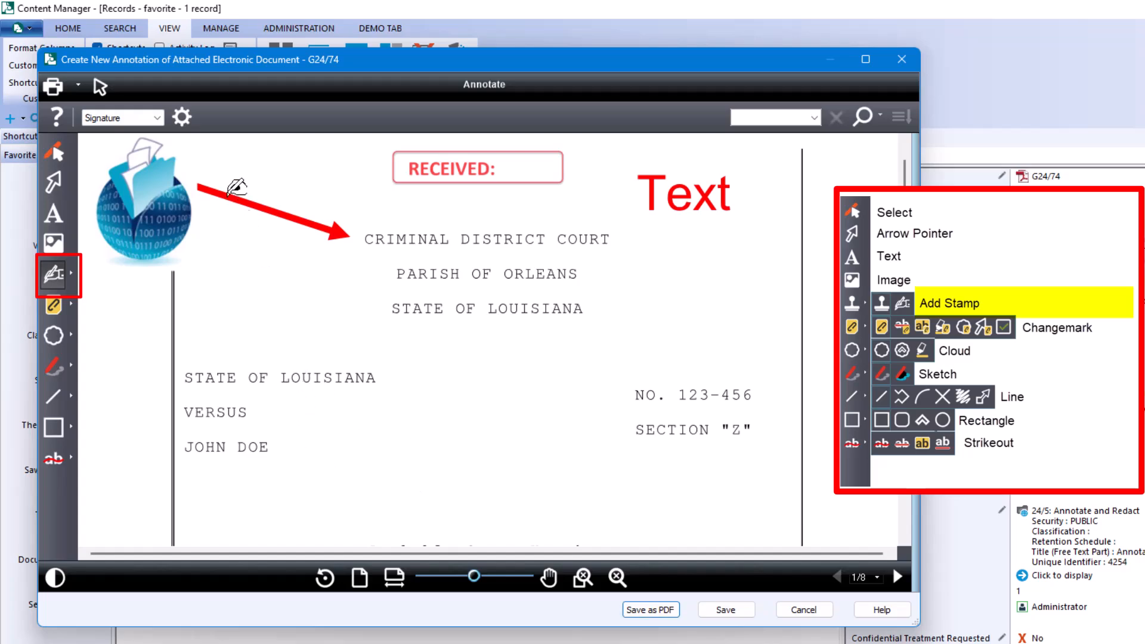
mouse_move(365, 456)
mouse_down()
mouse_move(422, 498)
mouse_move(640, 528)
mouse_up()
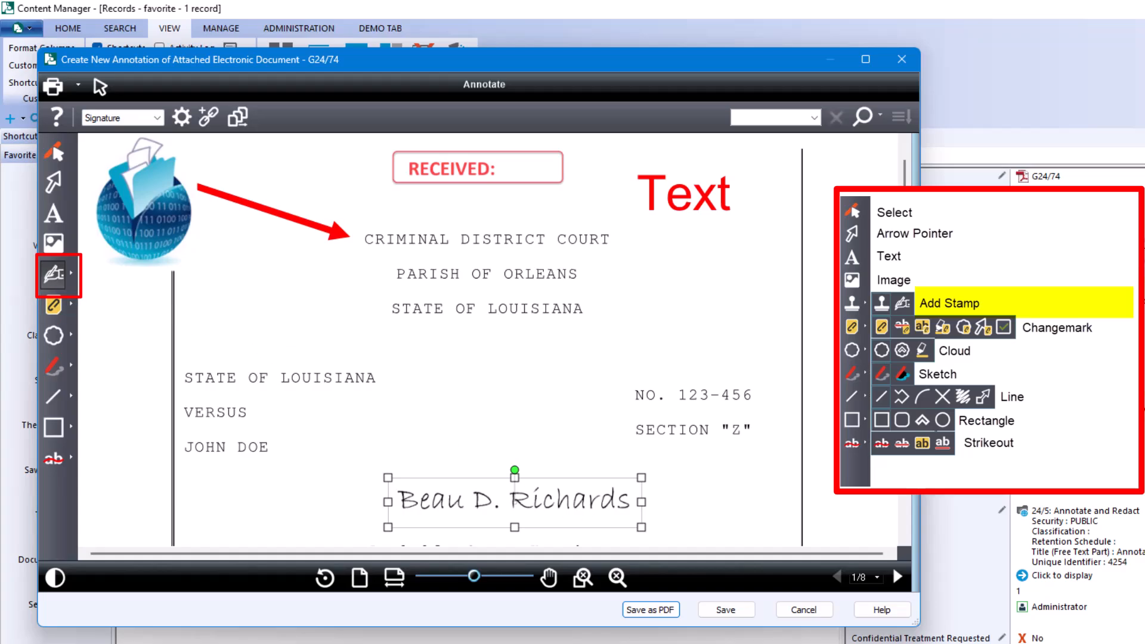
click(71, 273)
click(92, 278)
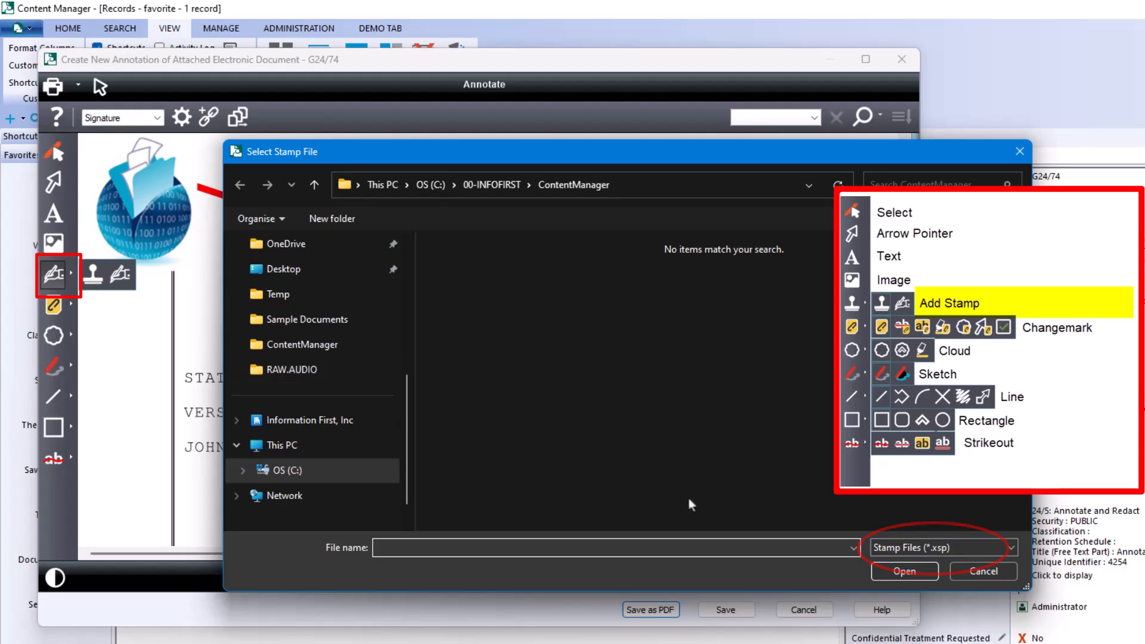
click(990, 571)
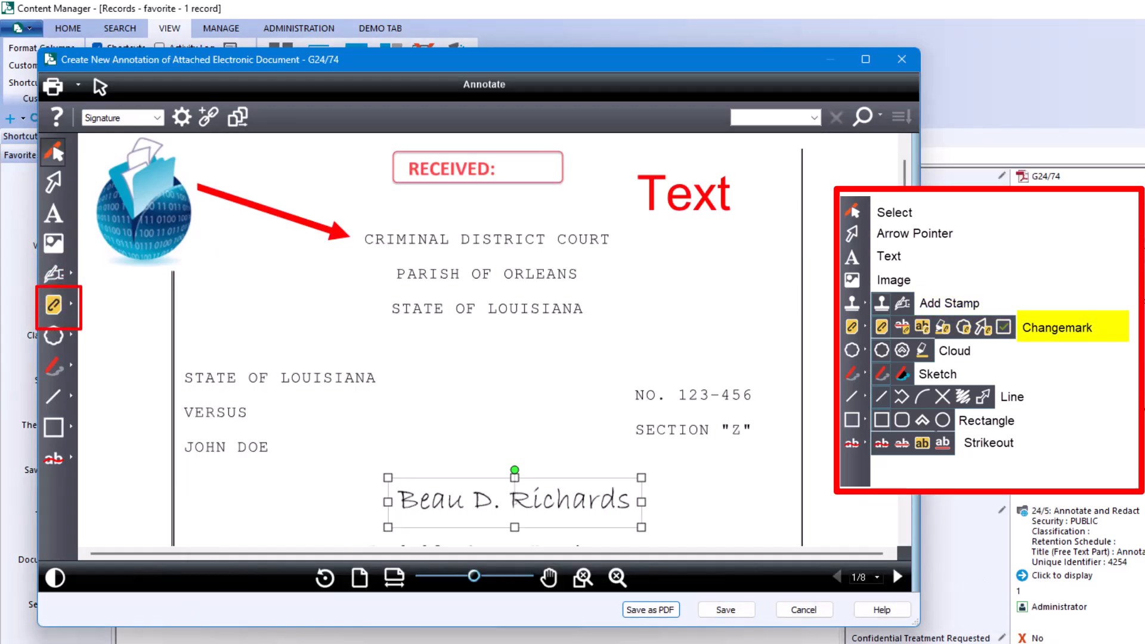
Add a highlight changemark with the note "Please Update" to the "STATE OF LOUISIANA" line above "VERSUS".
click(73, 311)
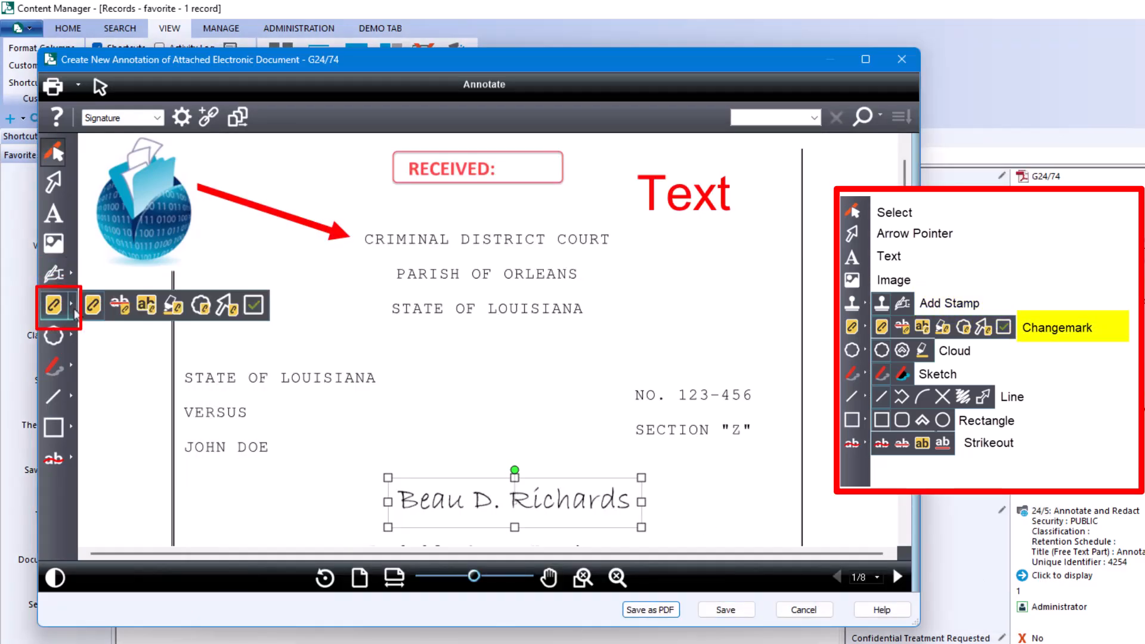
click(148, 305)
drag(182, 374, 377, 377)
text(Please Update)
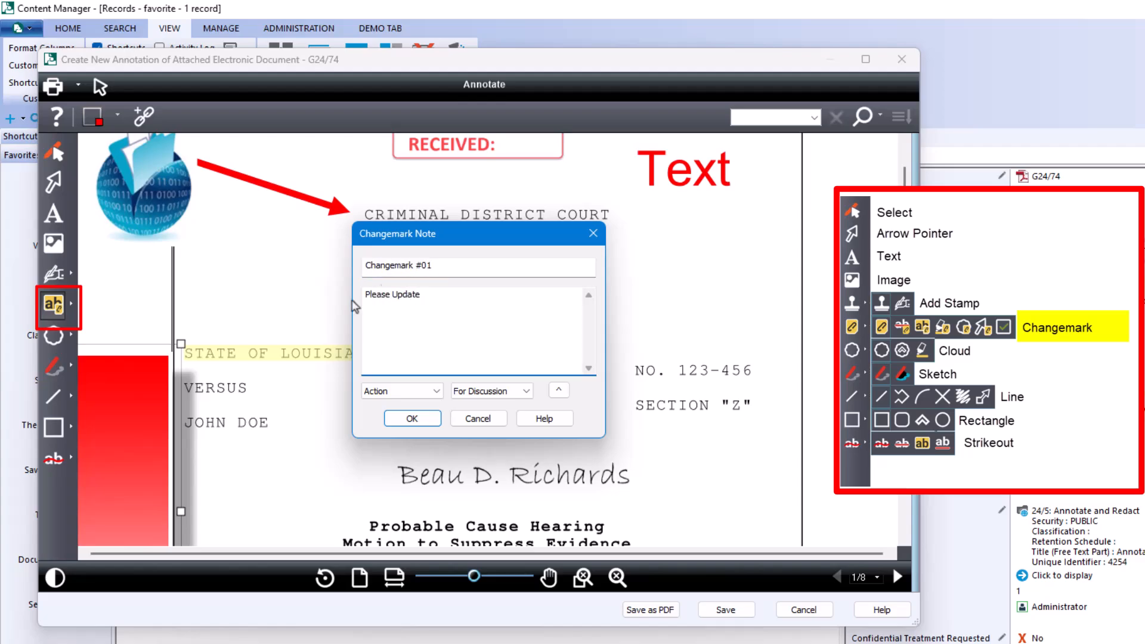
click(412, 418)
Move the red changemark note into the left margin so it sits beside the highlighted line.
drag(142, 381, 697, 285)
drag(736, 248, 526, 424)
drag(453, 466, 123, 389)
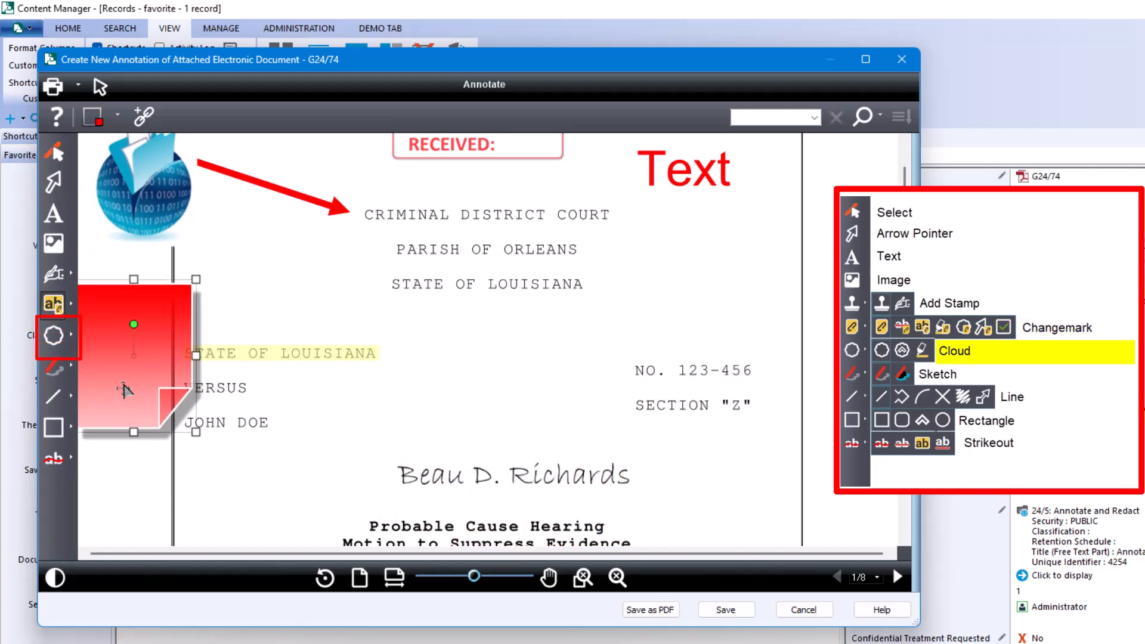
Draw a red rectangular cloud that overlaps the end of the highlighted "STATE OF LOUISIANA" line.
click(65, 335)
click(100, 339)
mouse_move(268, 264)
mouse_down()
mouse_move(404, 340)
mouse_move(409, 369)
mouse_up()
Draw a large red polygon cloud enclosing the case number and SECTION "Z" lines.
click(67, 345)
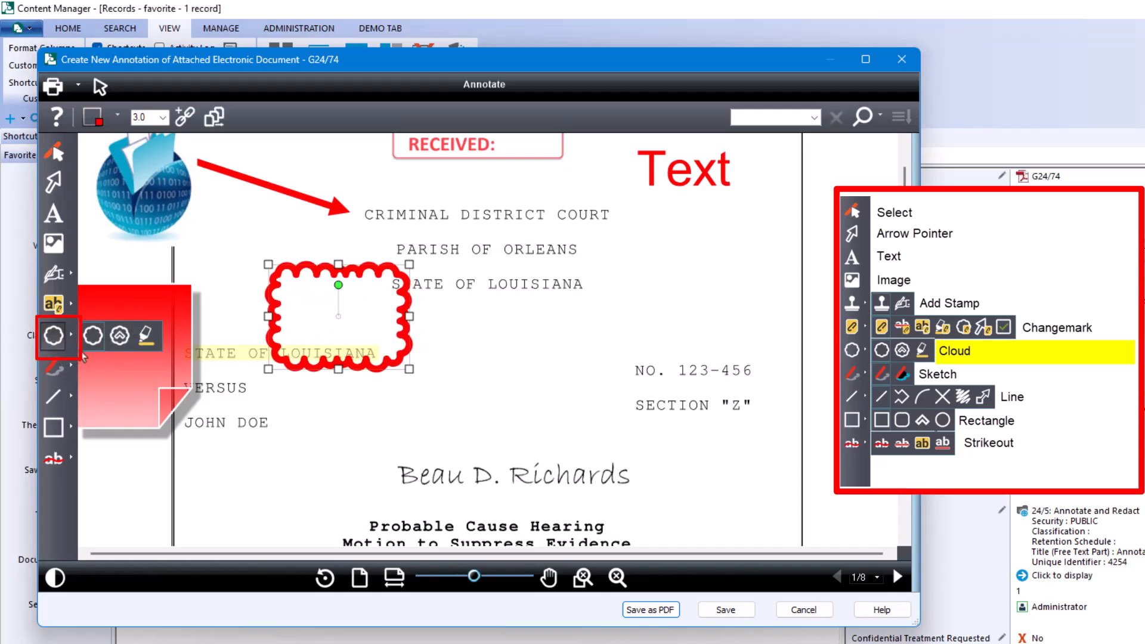
click(118, 346)
mouse_move(524, 398)
mouse_down()
mouse_move(655, 477)
mouse_move(766, 449)
mouse_move(825, 358)
mouse_move(715, 242)
mouse_move(540, 188)
mouse_move(503, 334)
mouse_move(471, 334)
mouse_up()
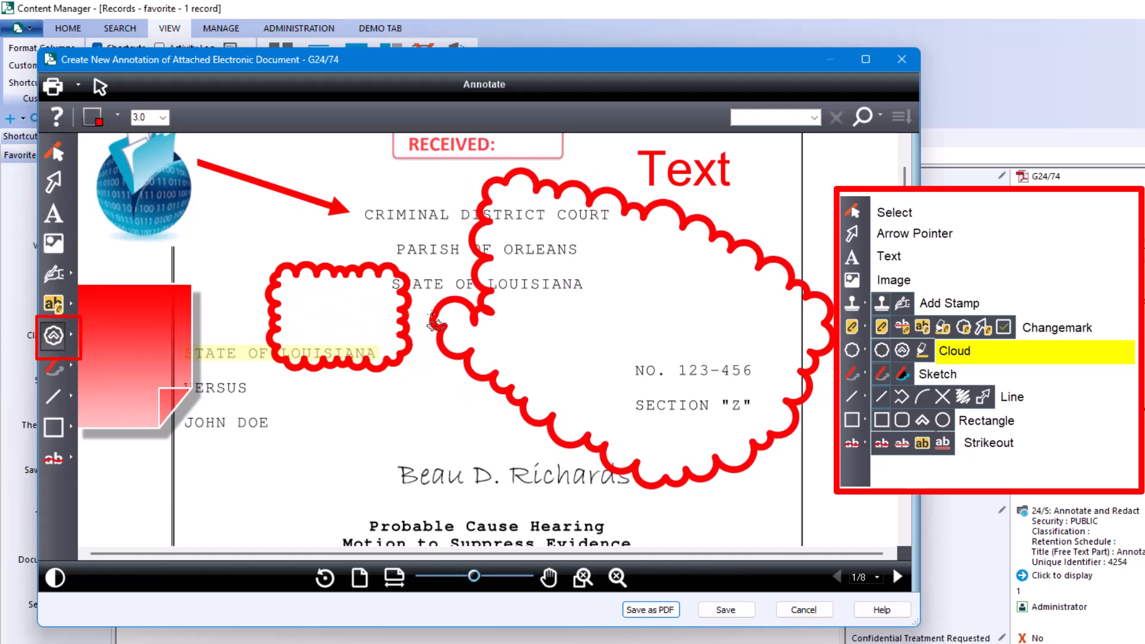
double_click(432, 314)
Highlight the "Probable Cause Hearing" heading and set the highlight color to yellow.
click(71, 334)
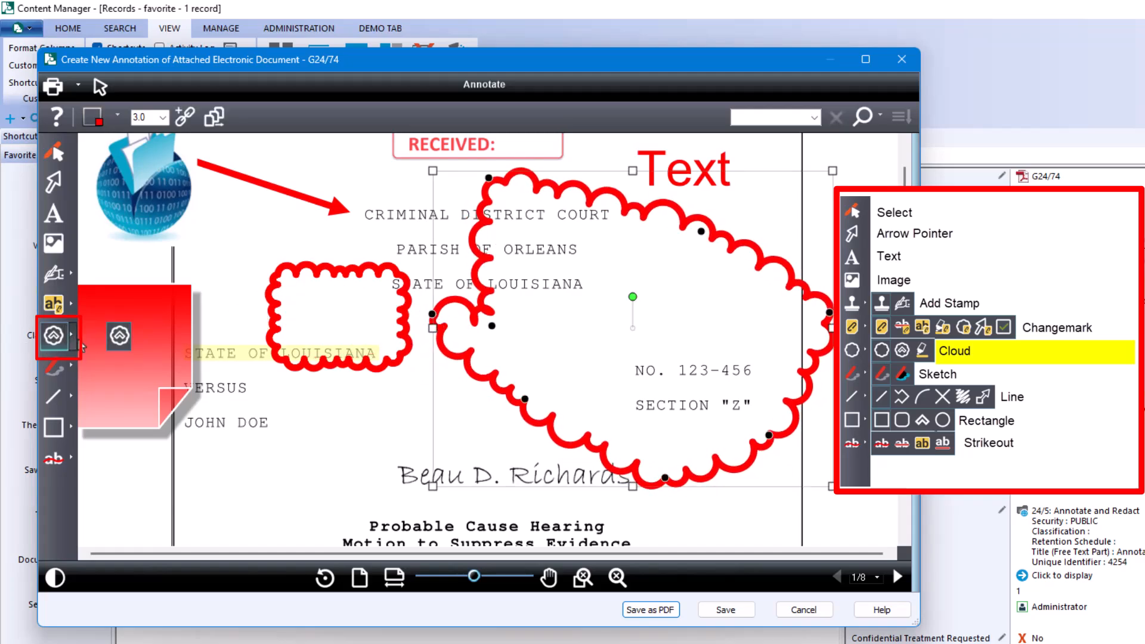
click(145, 338)
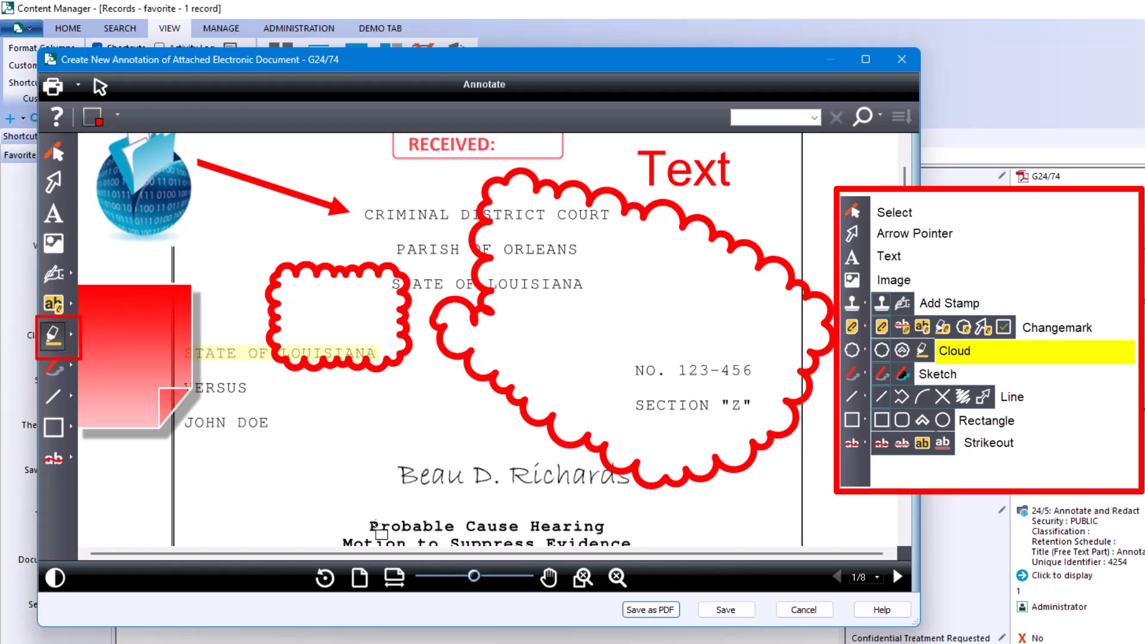
mouse_move(360, 511)
mouse_down()
mouse_move(493, 533)
mouse_move(621, 532)
mouse_up()
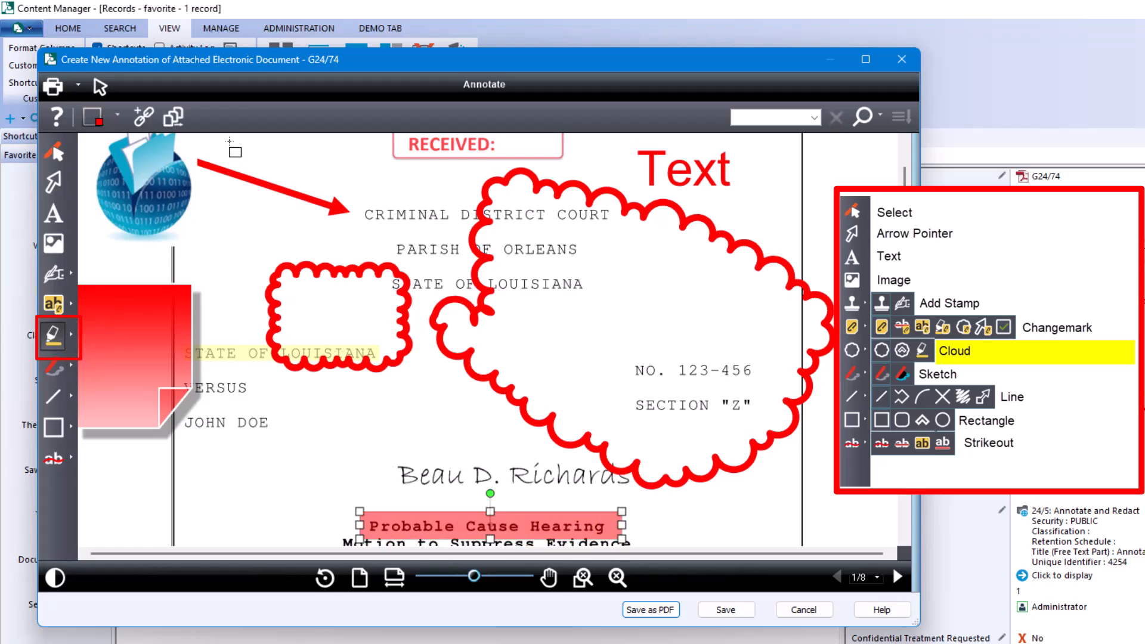
click(118, 115)
click(102, 142)
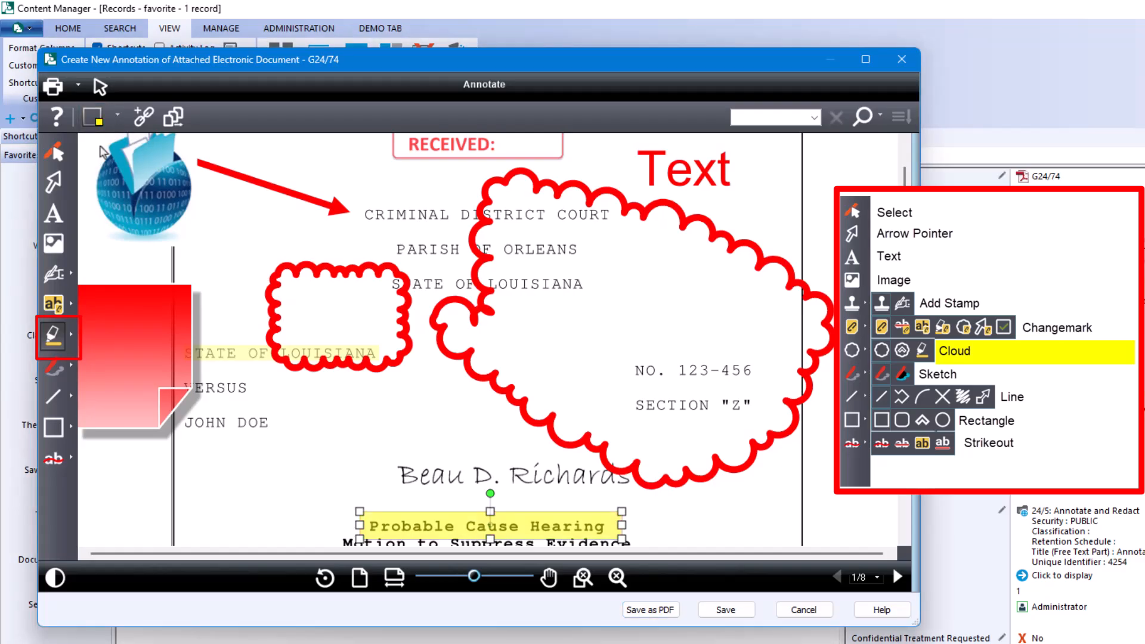
click(62, 380)
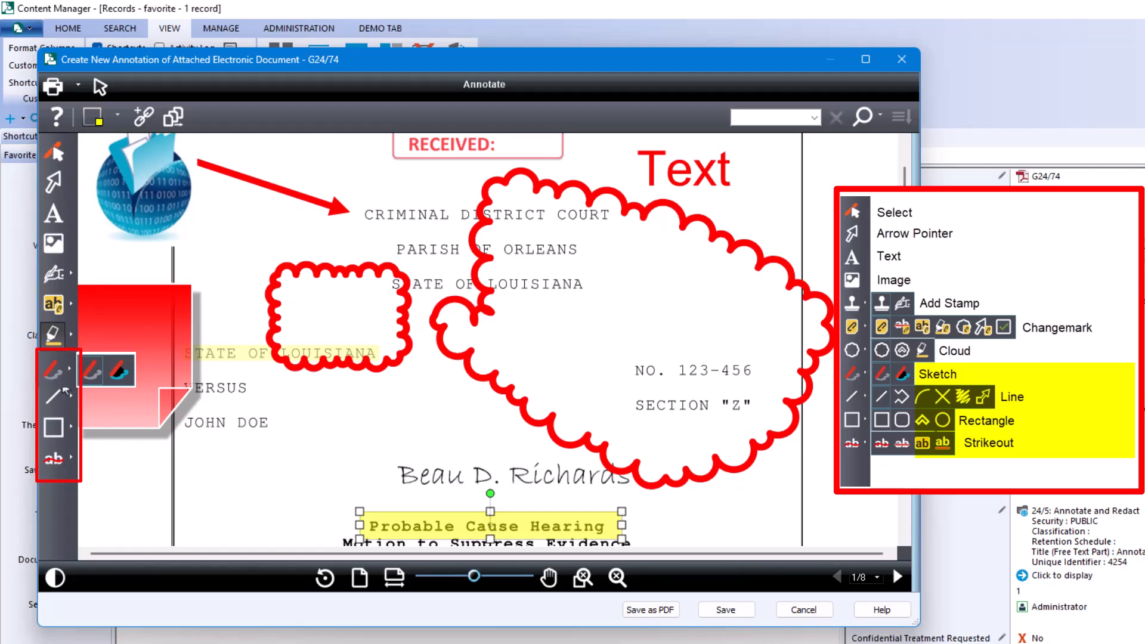
click(68, 395)
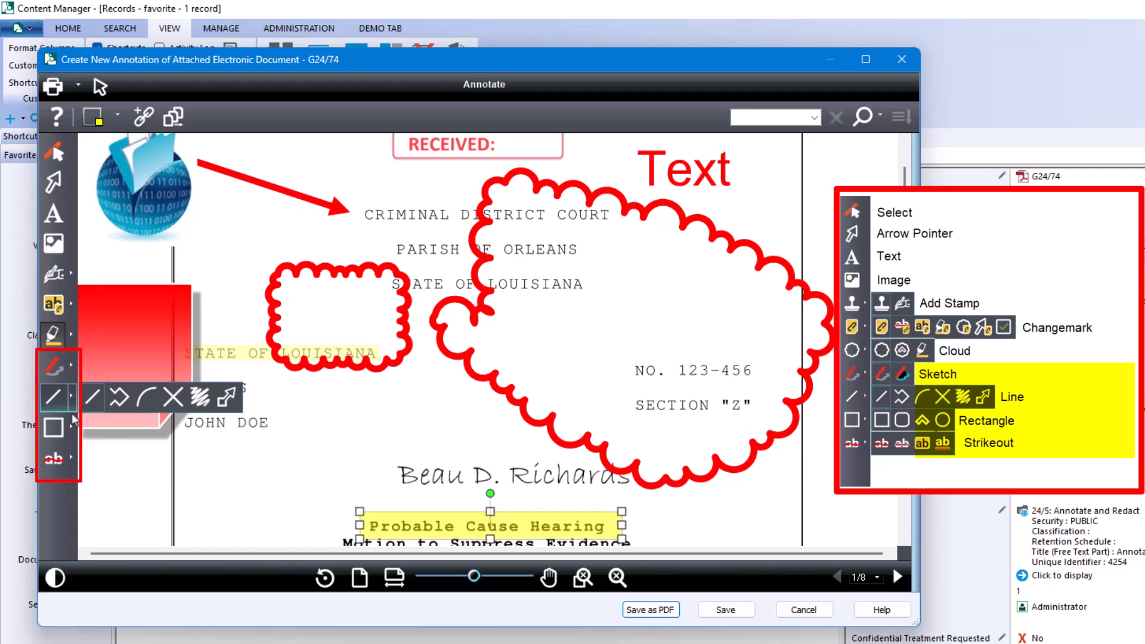
click(72, 427)
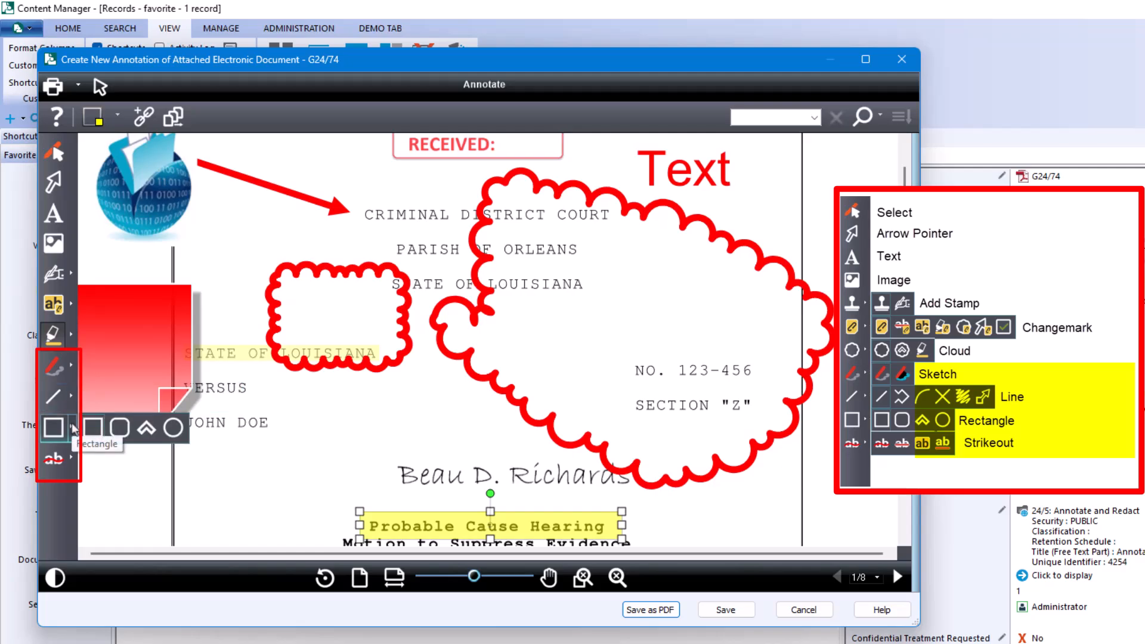
Underline the SECTION "Z" text in yellow with the text underline markup.
click(72, 458)
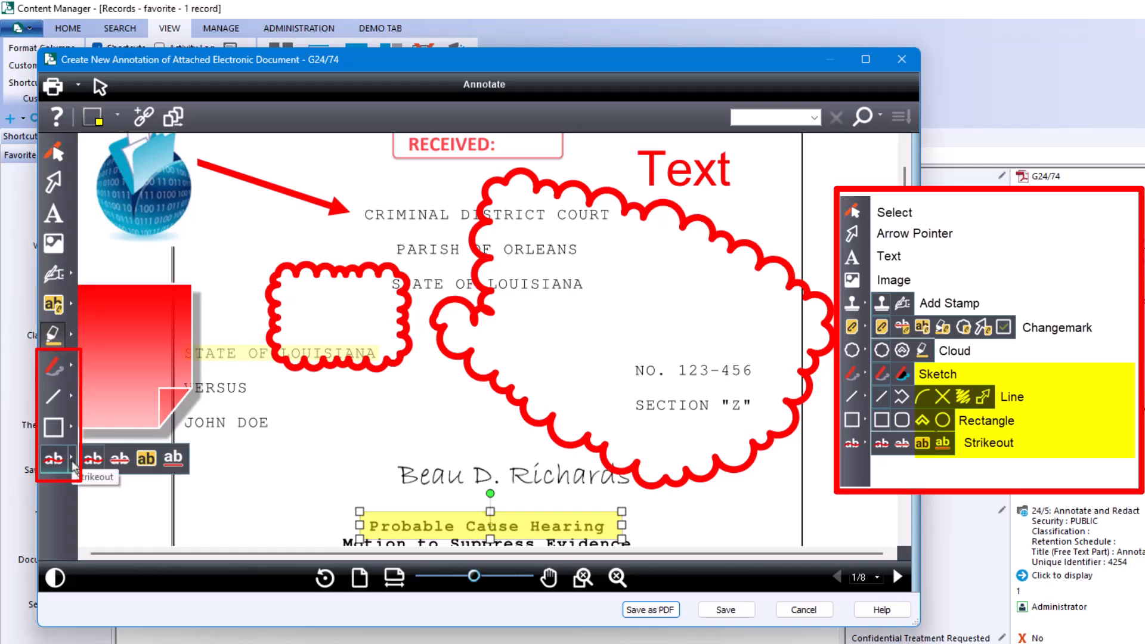
click(173, 465)
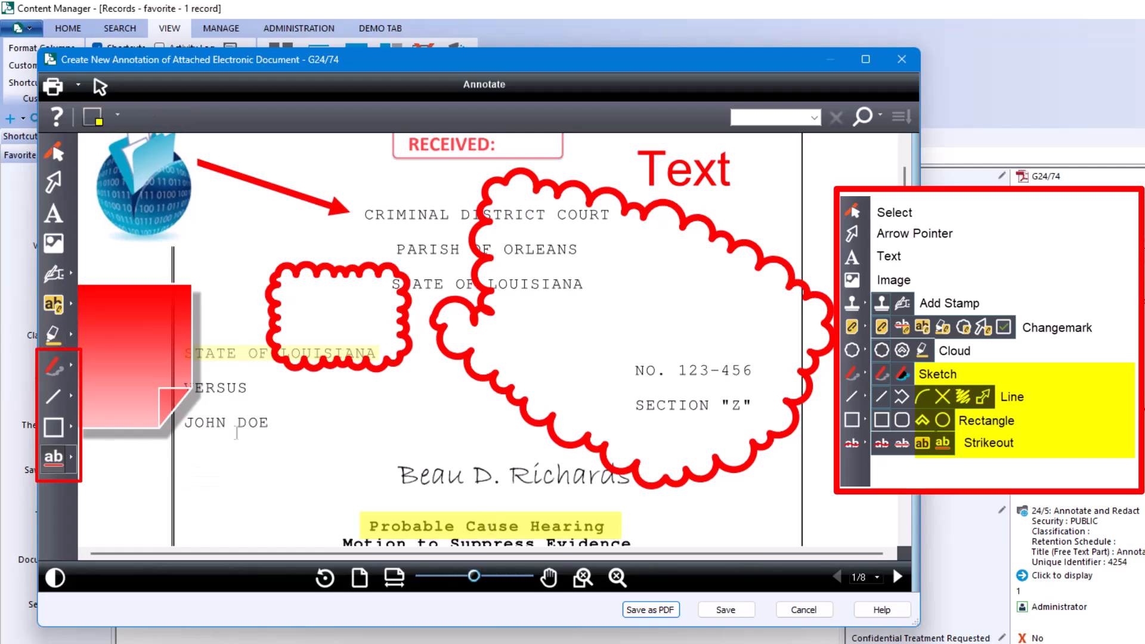
drag(631, 408, 756, 408)
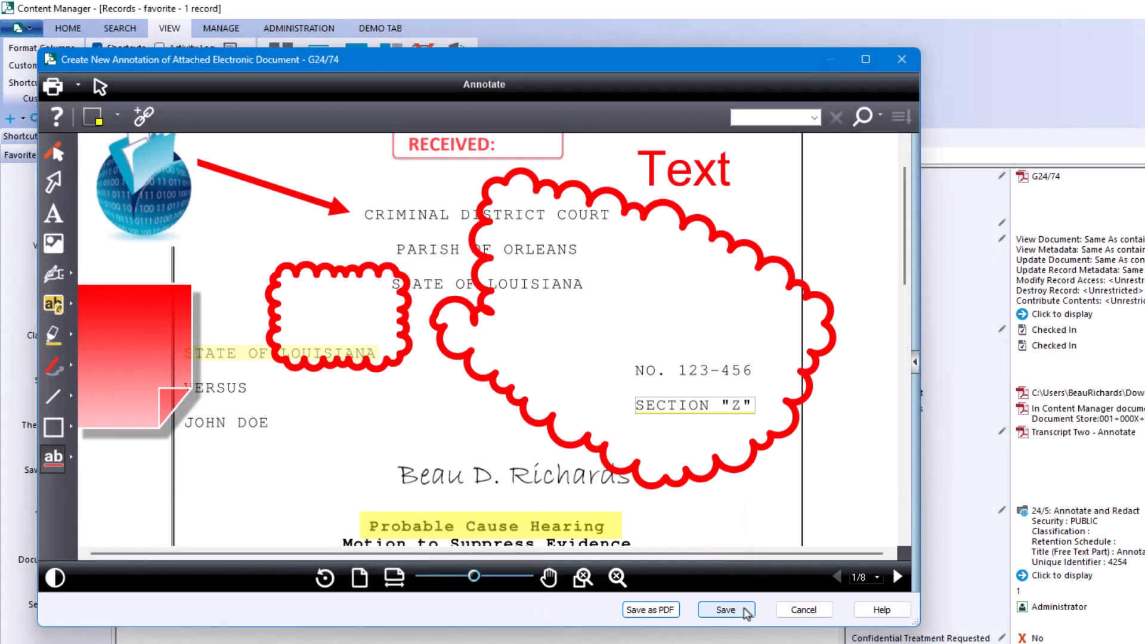
Save the annotations on "Transcript Two - Annotate", and use Continue Annotation on the resulting annotated record to save it as a PDF.
click(745, 612)
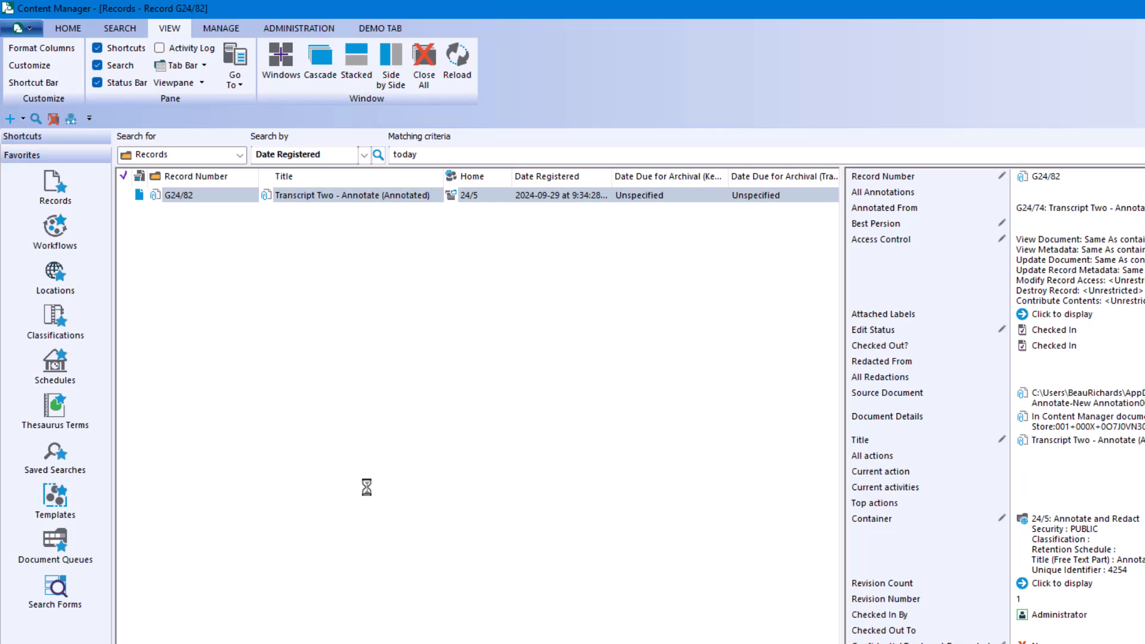
right_click(225, 204)
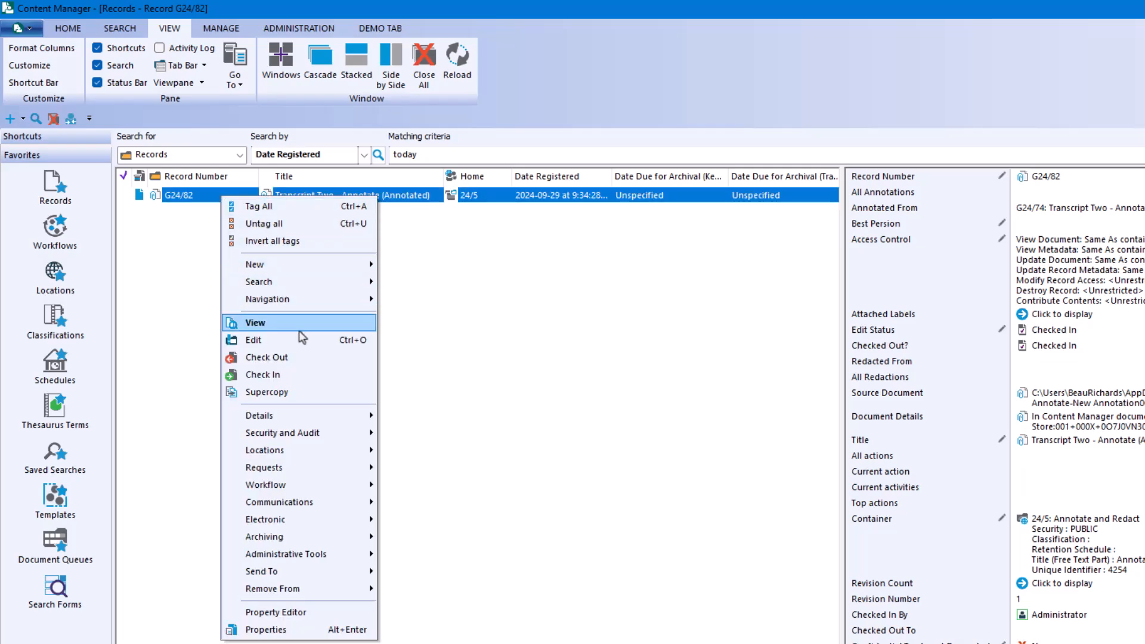
mouse_move(365, 519)
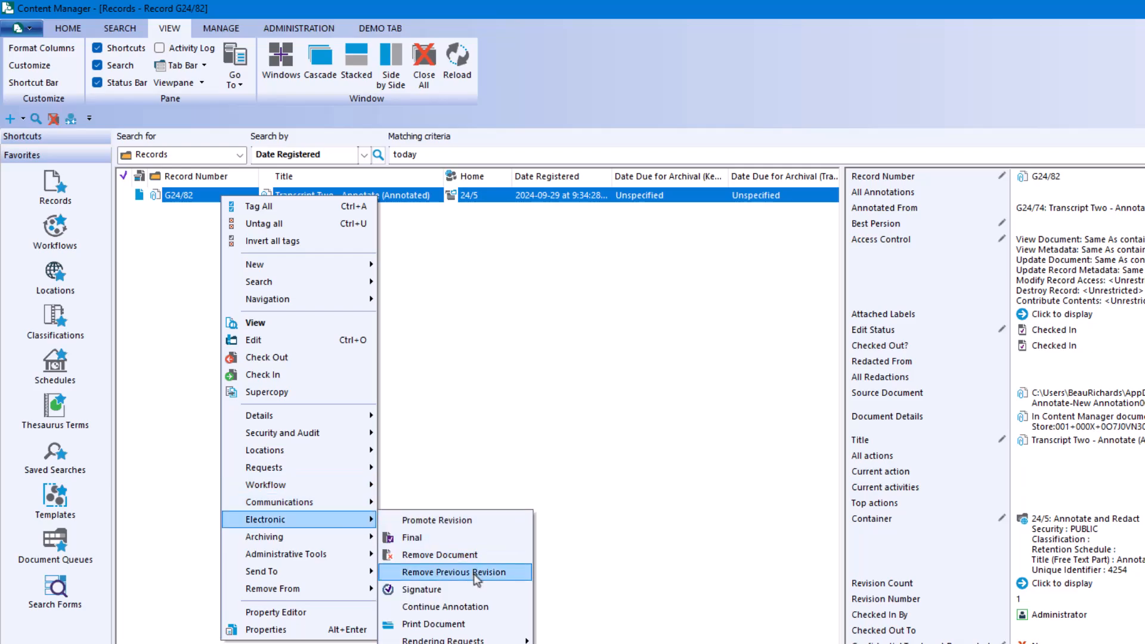
click(486, 608)
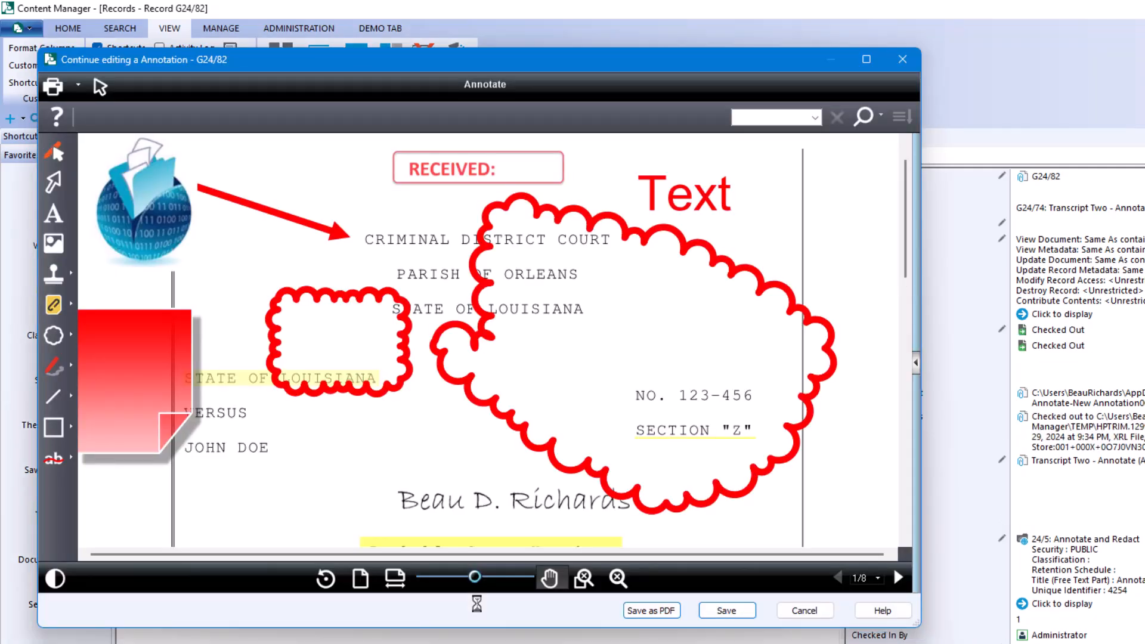
click(656, 612)
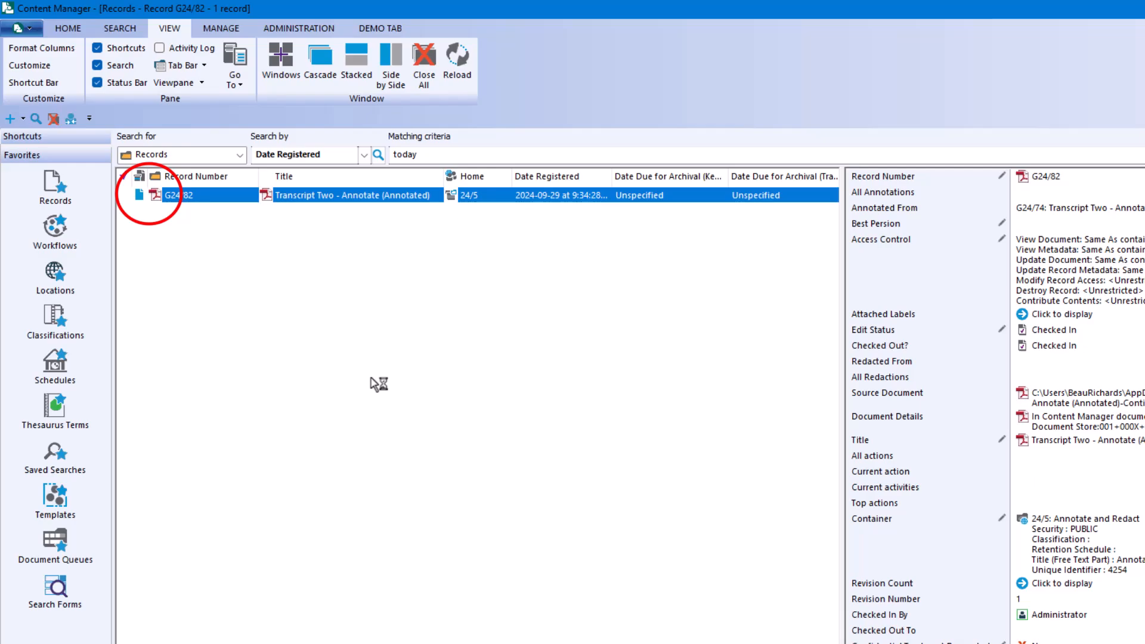
Navigate from "Transcript Two - Annotate (Annotated)" to the original record it was annotated from.
right_click(303, 205)
mouse_move(352, 305)
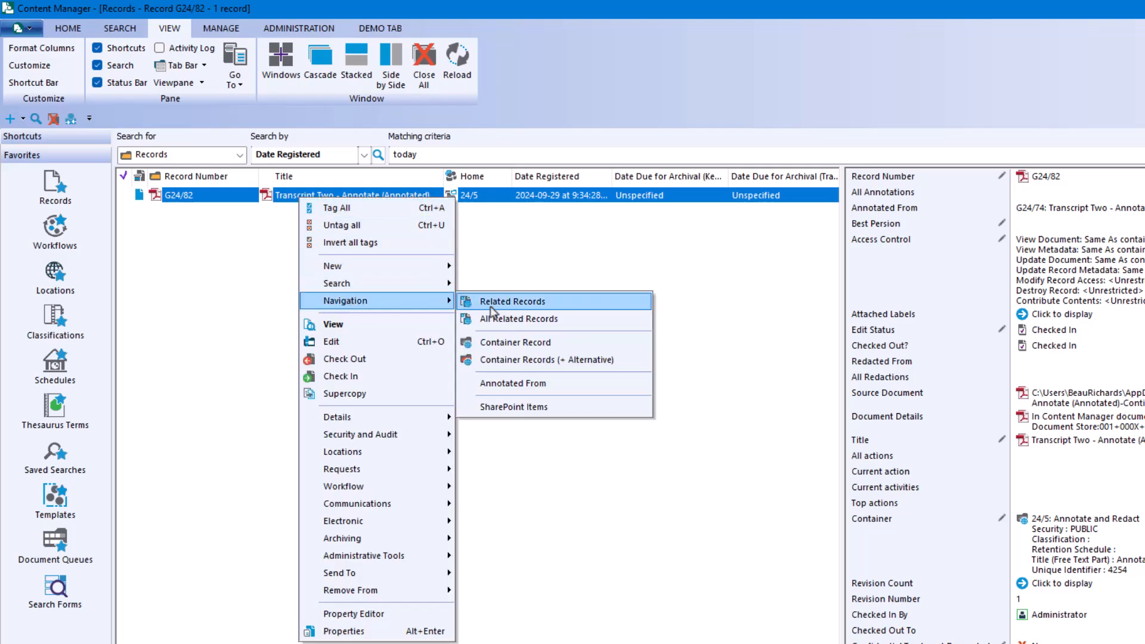
click(532, 386)
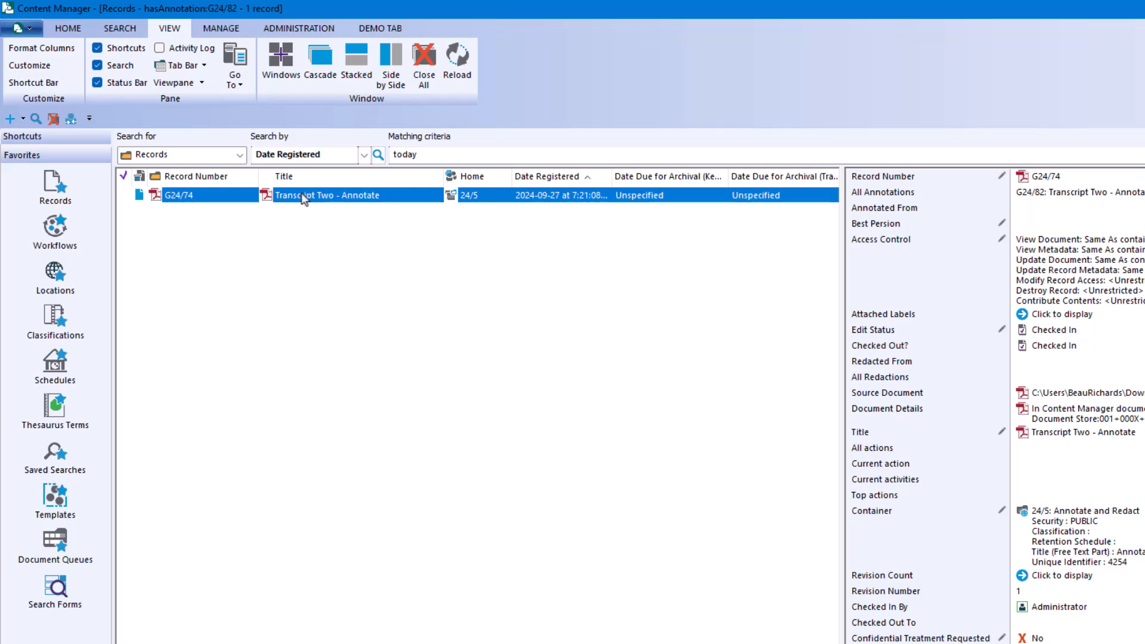
Navigate from the original "Transcript Two - Annotate" record to all of its annotations.
right_click(304, 198)
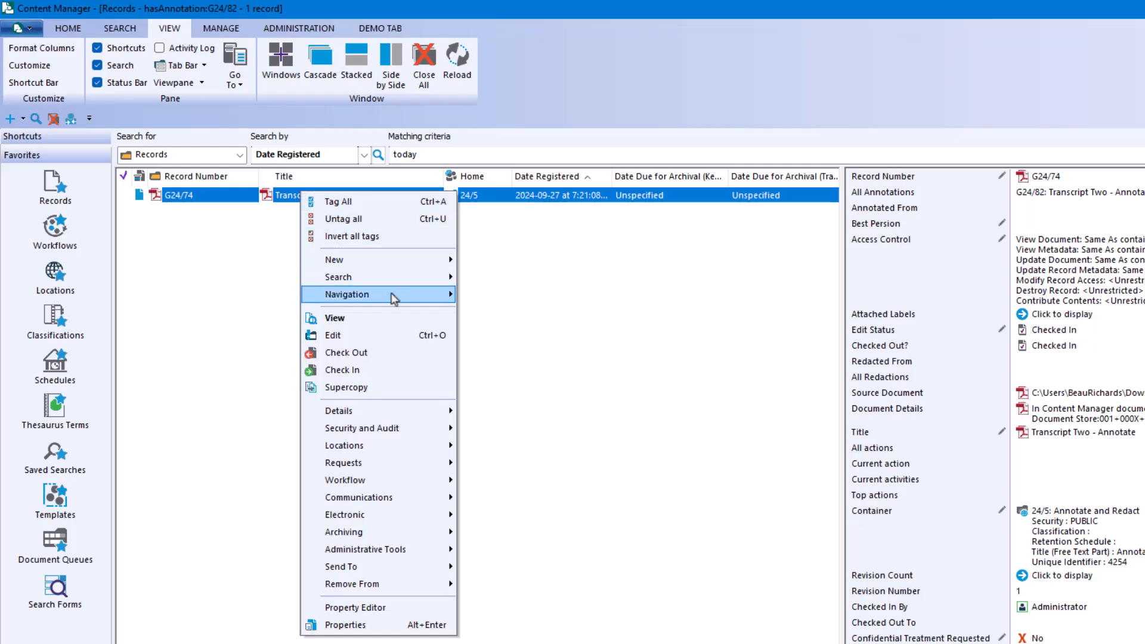
mouse_move(395, 298)
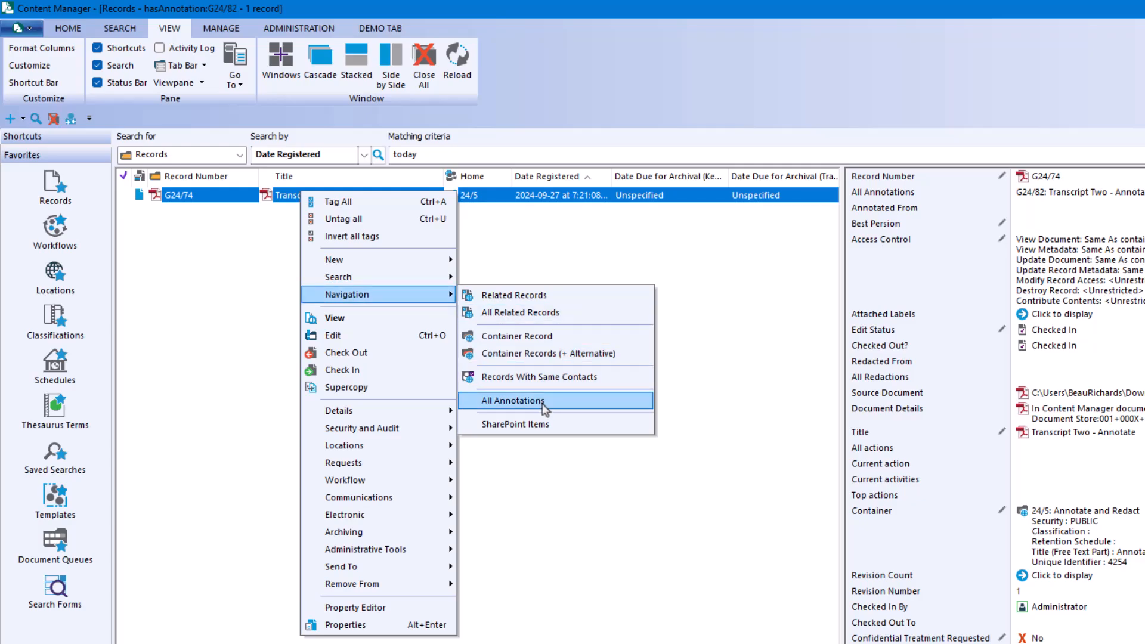
click(513, 401)
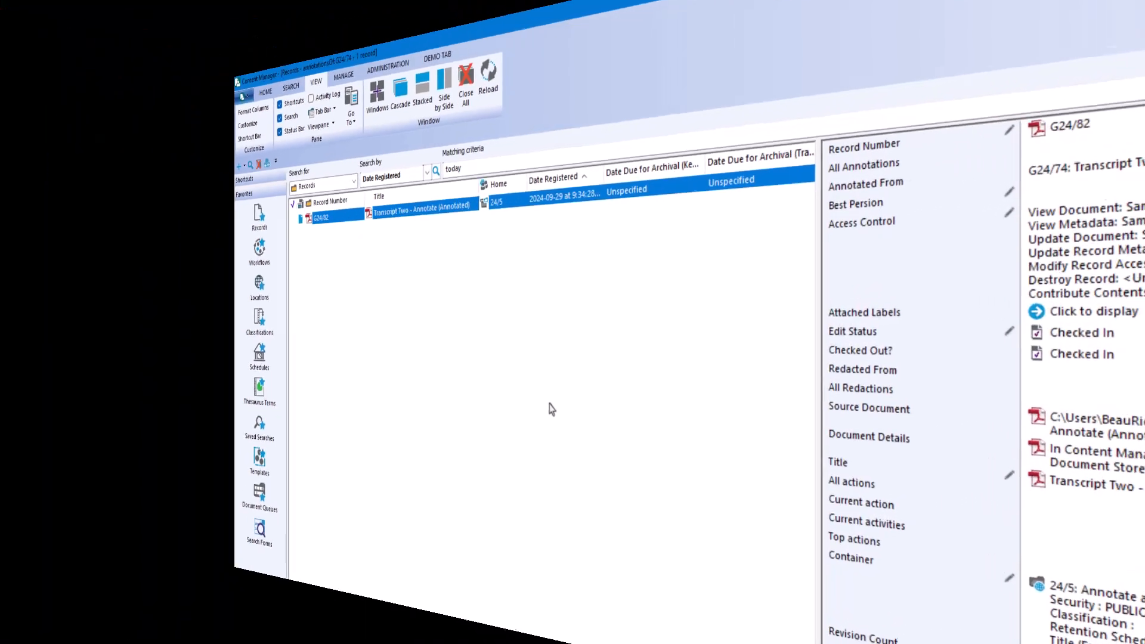